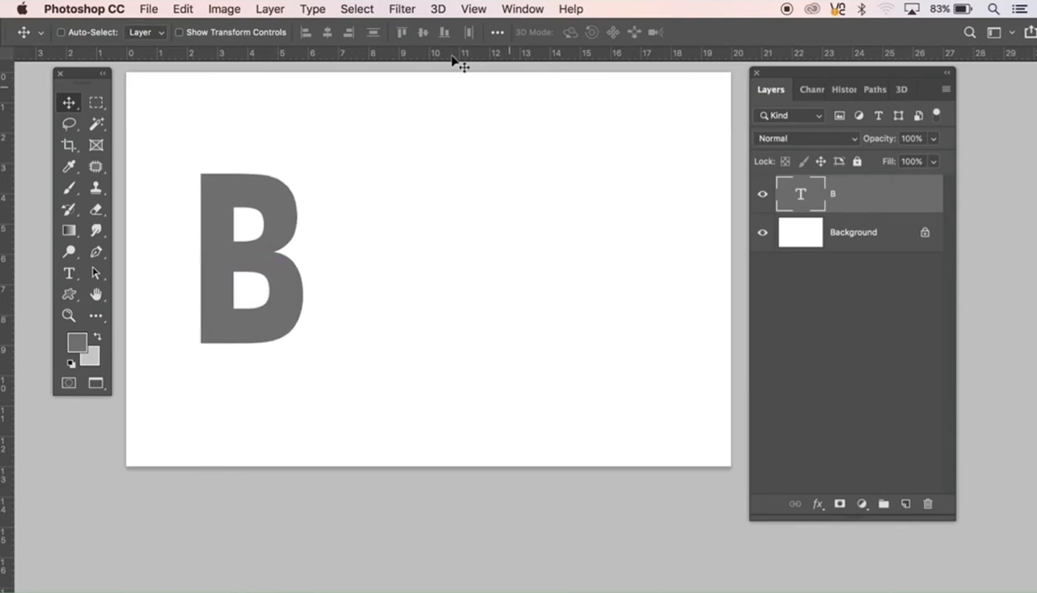
# Step: Draw an Arrow 9 custom shape as a path across the upper half of the letter B
pyautogui.click(70, 298)
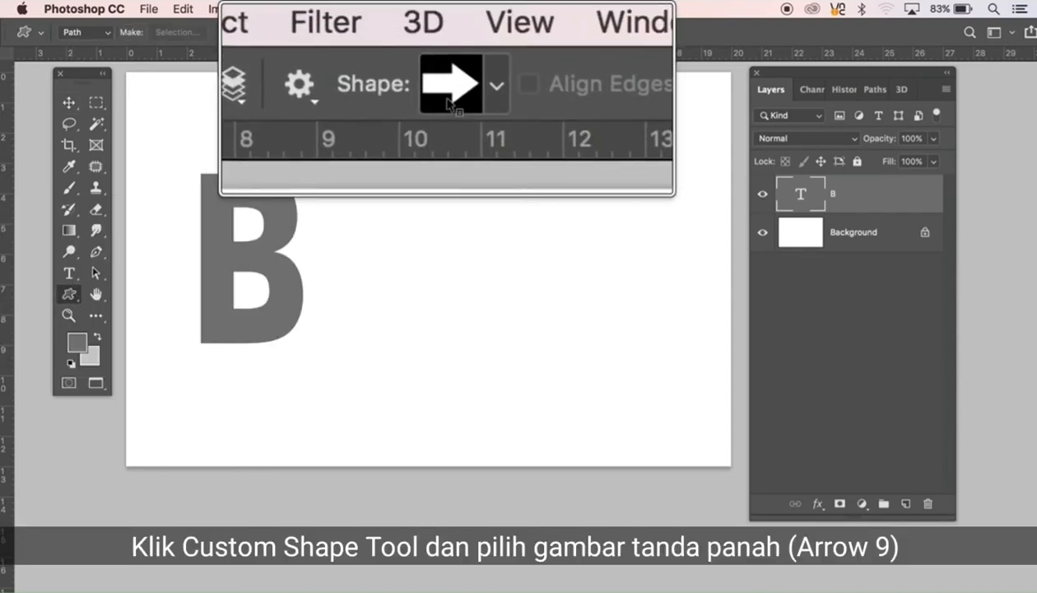
pyautogui.click(448, 35)
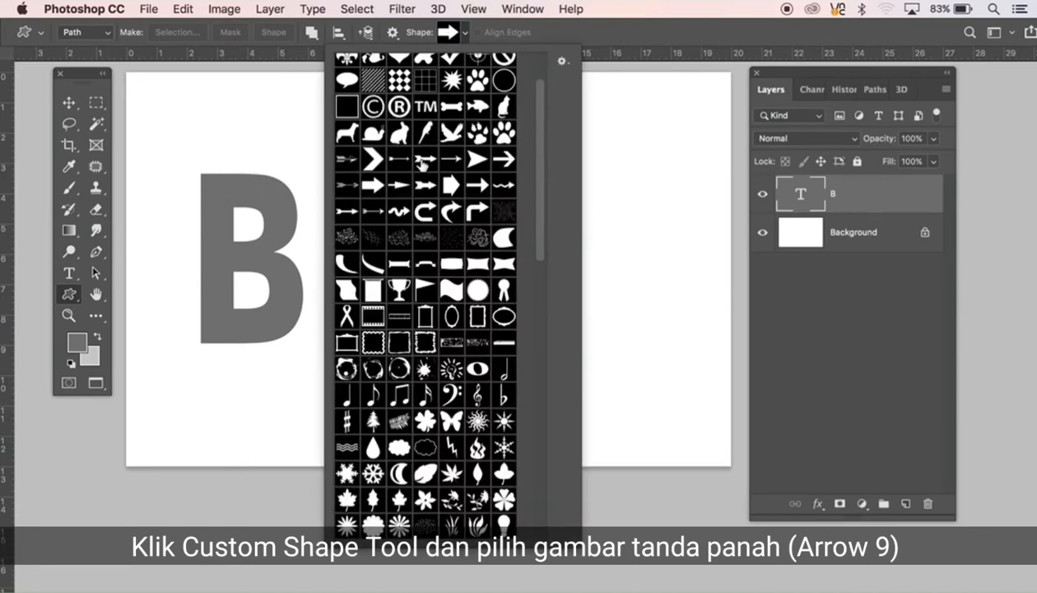
pyautogui.scroll(3, 431, 174)
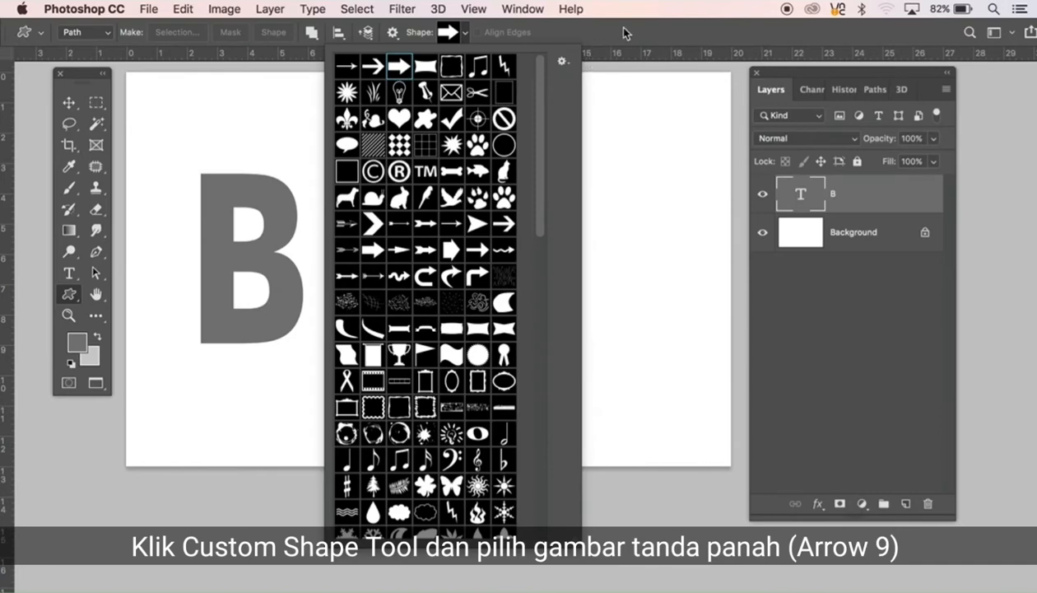
pyautogui.click(623, 33)
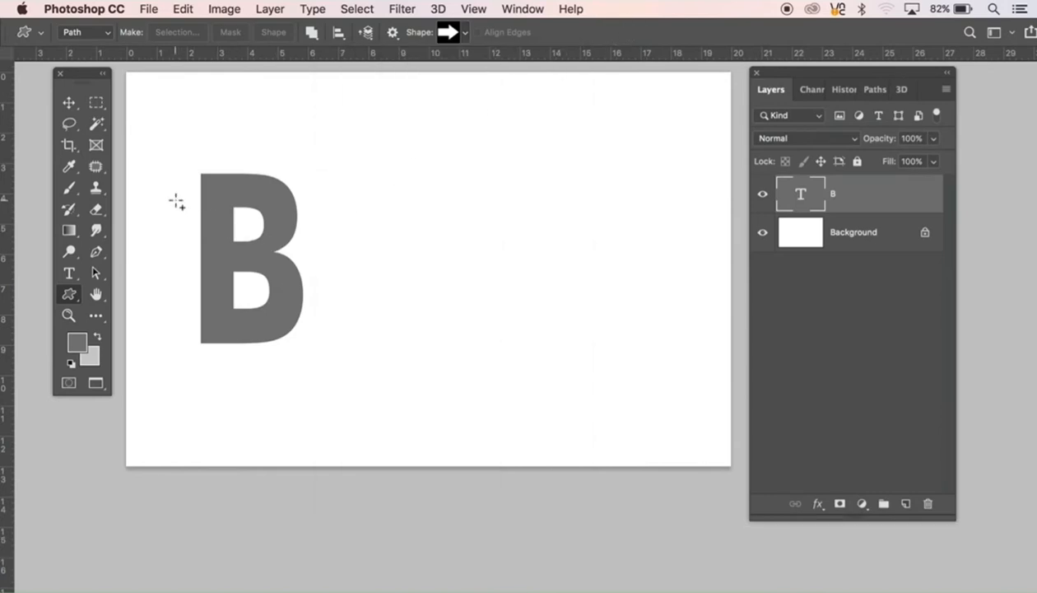
pyautogui.moveTo(176, 203); pyautogui.dragTo(285, 262)
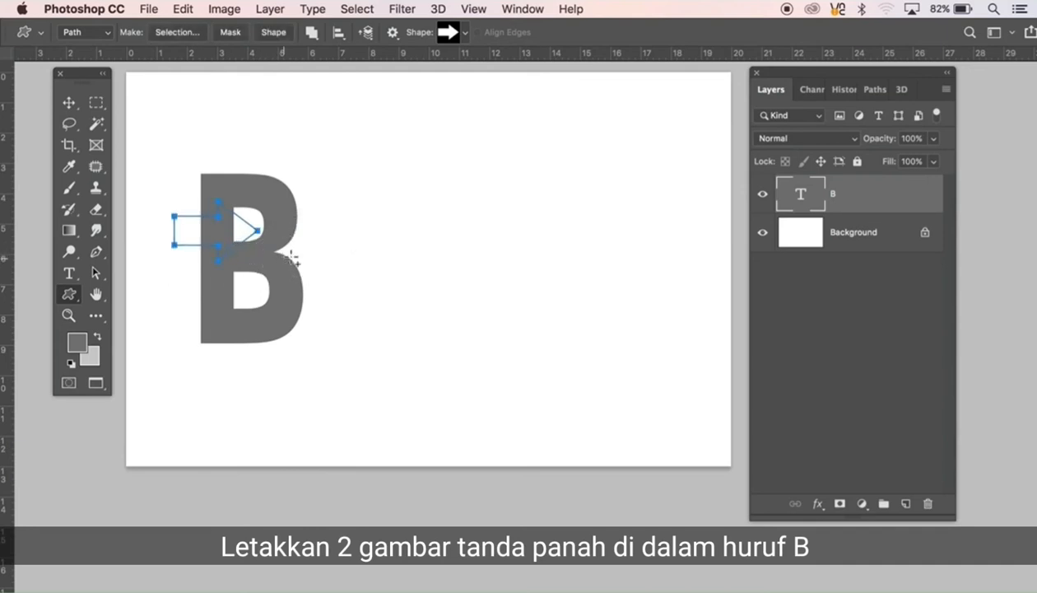
# Step: Move the arrow path so its head covers the B's upper counter, and extend its tail further left past the stem
pyautogui.hotkey('ctrl', 't')
pyautogui.moveTo(245, 224)
pyautogui.mouseDown()
pyautogui.moveTo(264, 219)
pyautogui.moveTo(253, 218)
pyautogui.mouseUp()
pyautogui.press('Return')
pyautogui.press('p')
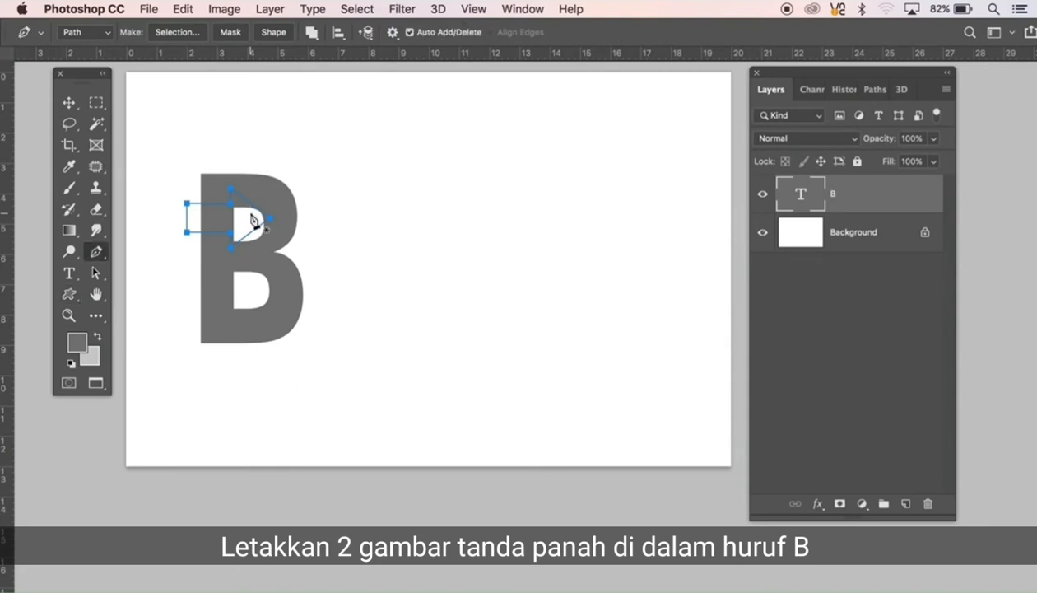
pyautogui.keyDown('super'); pyautogui.click(177, 192); pyautogui.keyUp('super')
pyautogui.moveTo(178, 192); pyautogui.dragTo(197, 253)
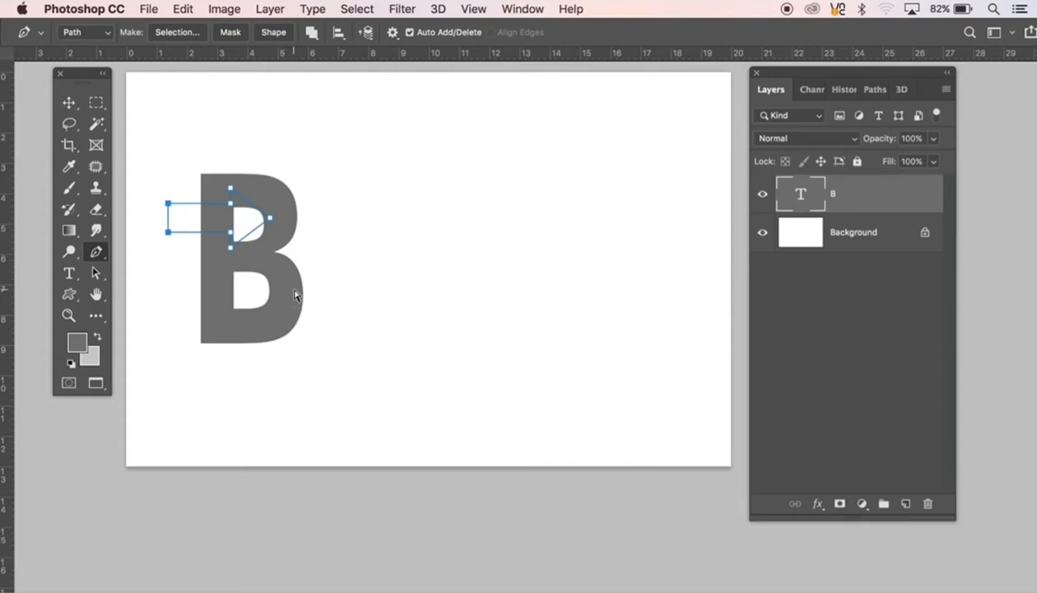
# Step: Fill the arrow path's area with light grey on a new layer, and duplicate that arrow straight down over the B's lower counter
pyautogui.press('super+Return')
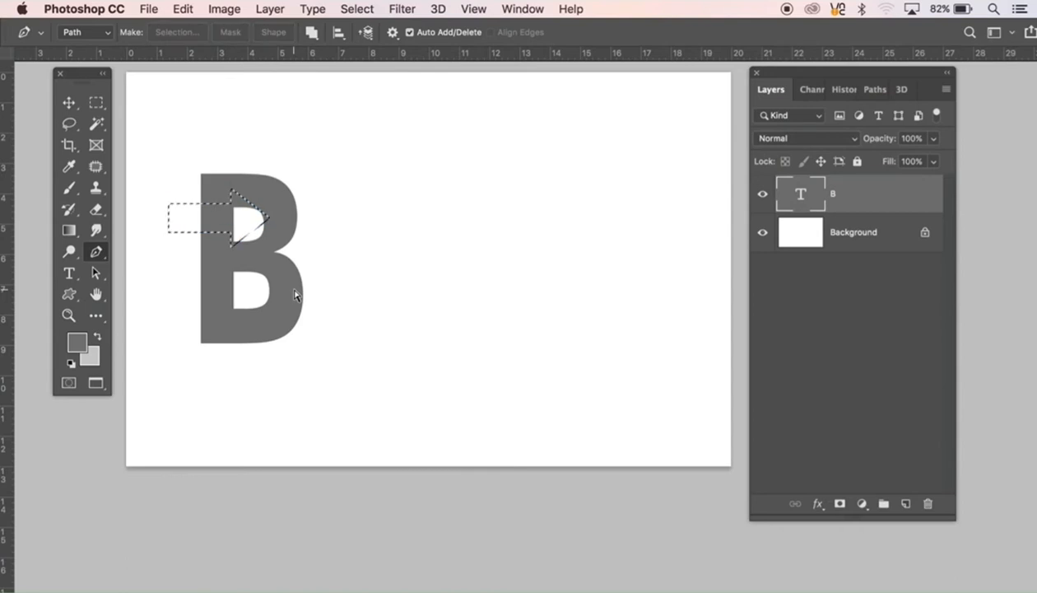
pyautogui.click(906, 504)
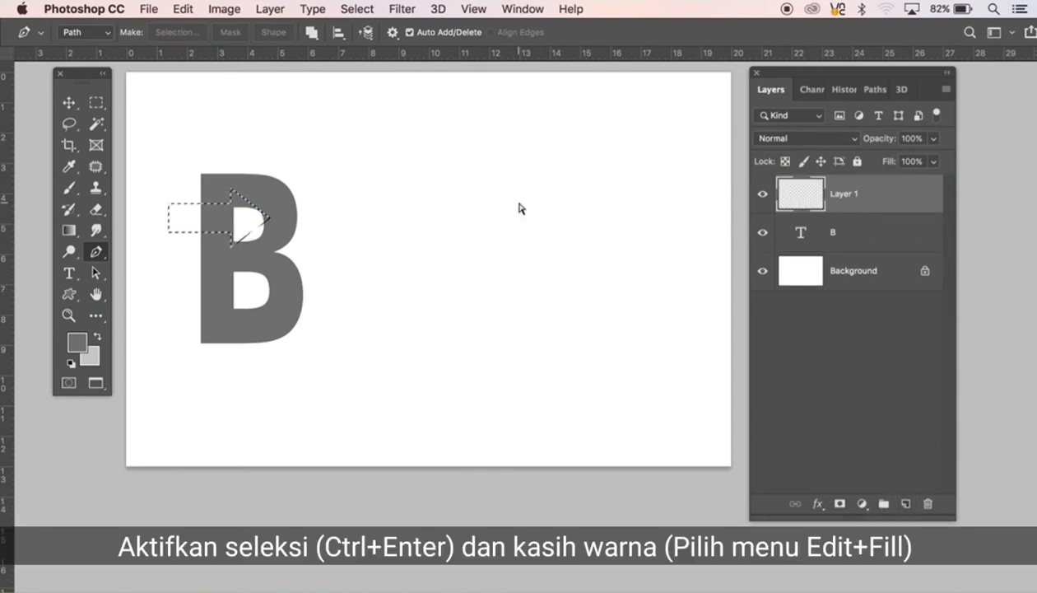
pyautogui.press('super+BackSpace')
pyautogui.press('super+d')
pyautogui.press('v')
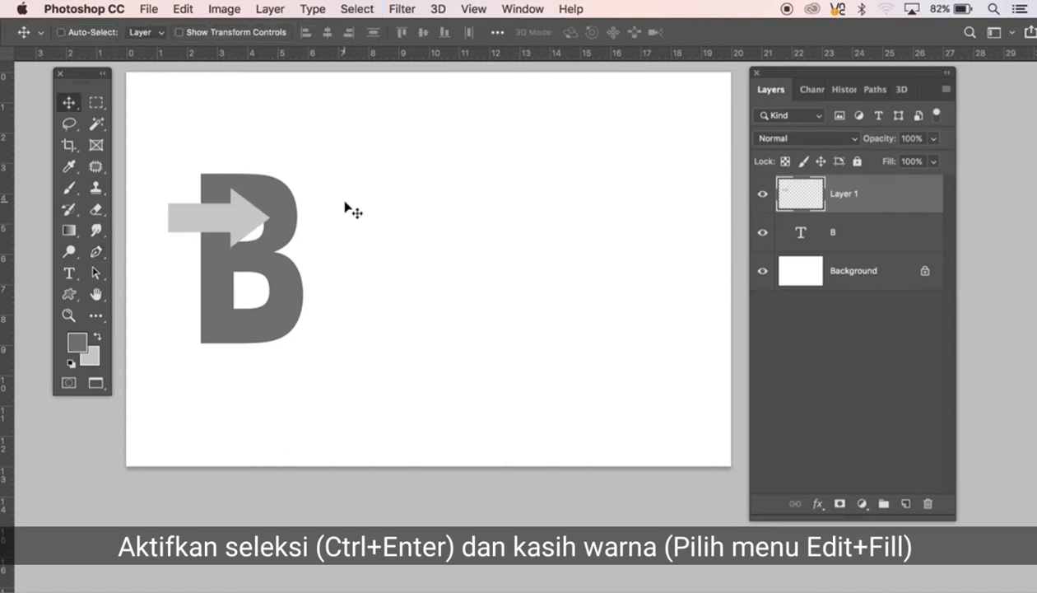
pyautogui.moveTo(252, 228); pyautogui.dragTo(242, 293)
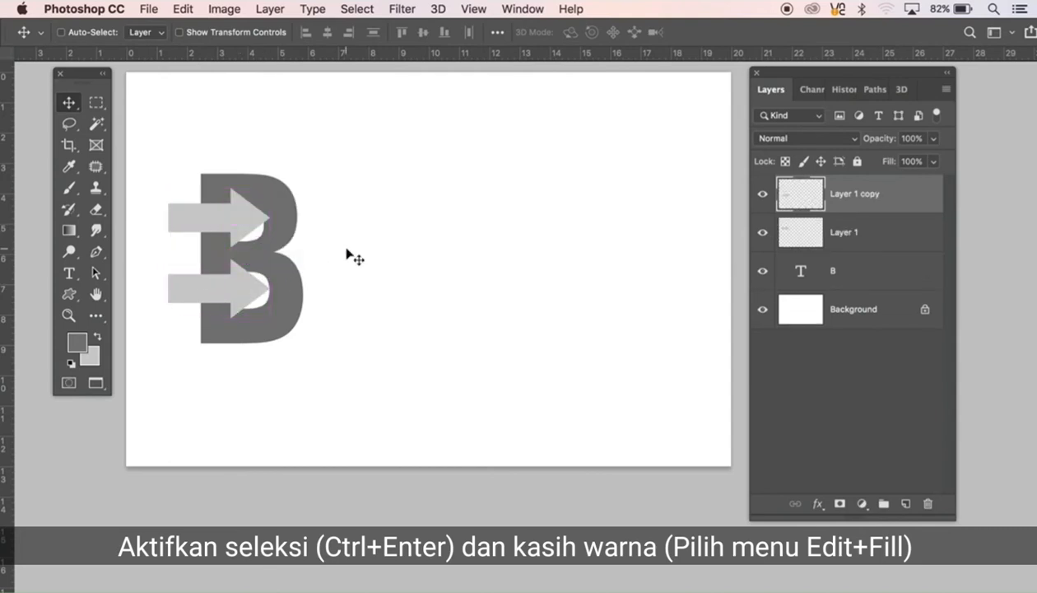
# Step: Recreate the B in dark grey on a new layer from the text layer's outline, with the text layer hidden
pyautogui.click(858, 278)
pyautogui.keyDown('ctrl'); pyautogui.click(807, 283); pyautogui.keyUp('ctrl')
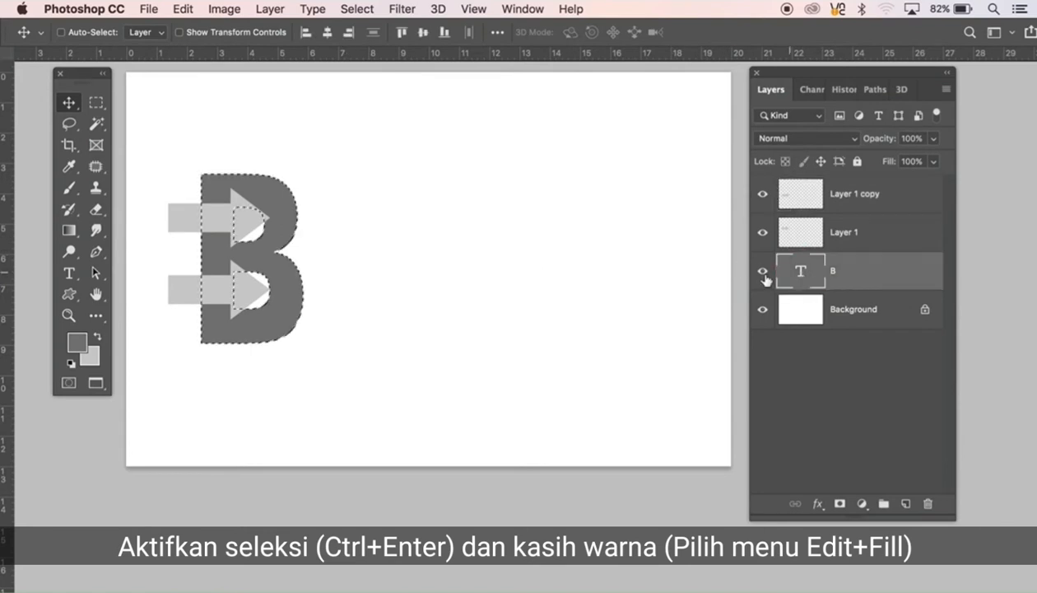
pyautogui.click(762, 271)
pyautogui.click(906, 502)
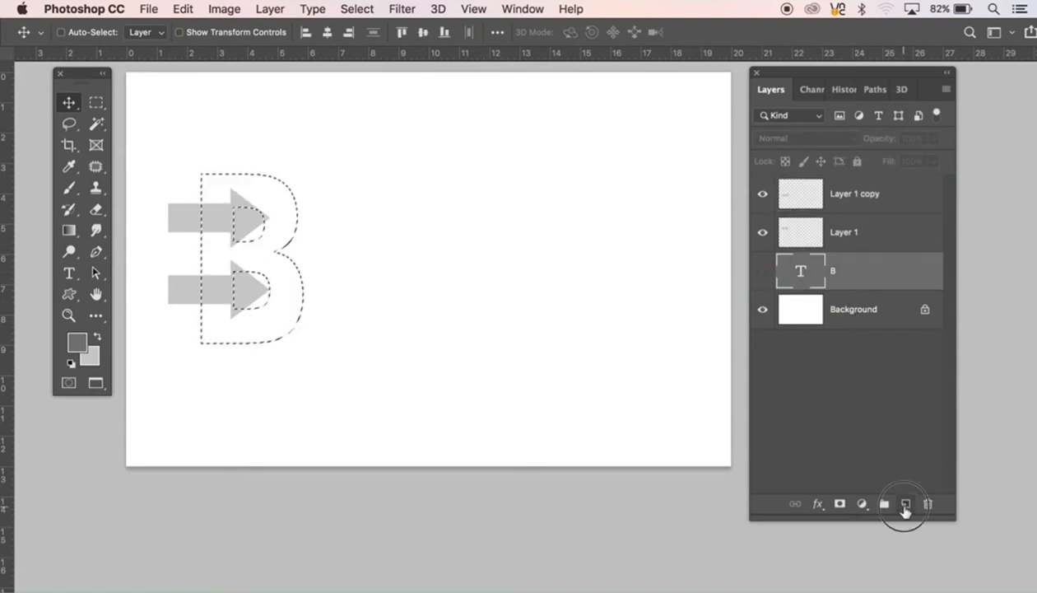
pyautogui.hotkey('ctrl', 'd')
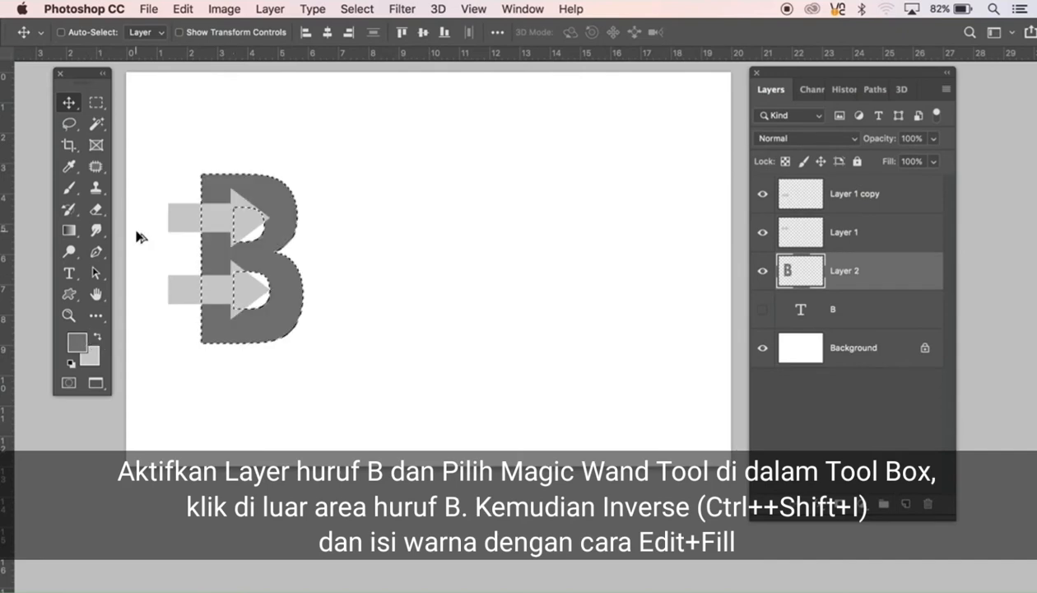
pyautogui.hotkey('ctrl', 'd')
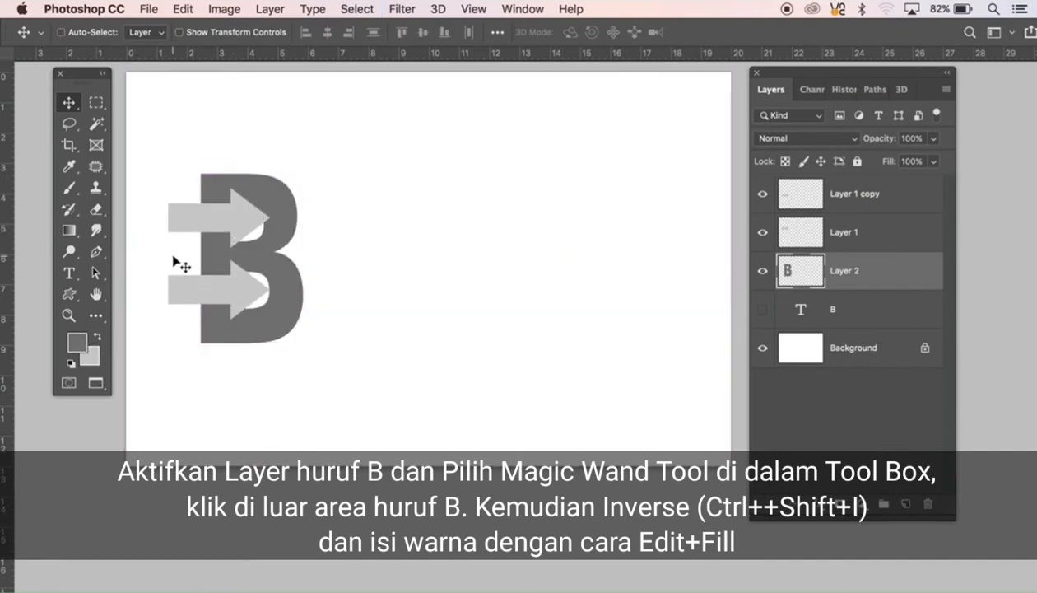
# Step: Select the area outside the B with the Magic Wand, invert the selection, and fill the B's counters with dark grey
pyautogui.press('w')
pyautogui.click(380, 225)
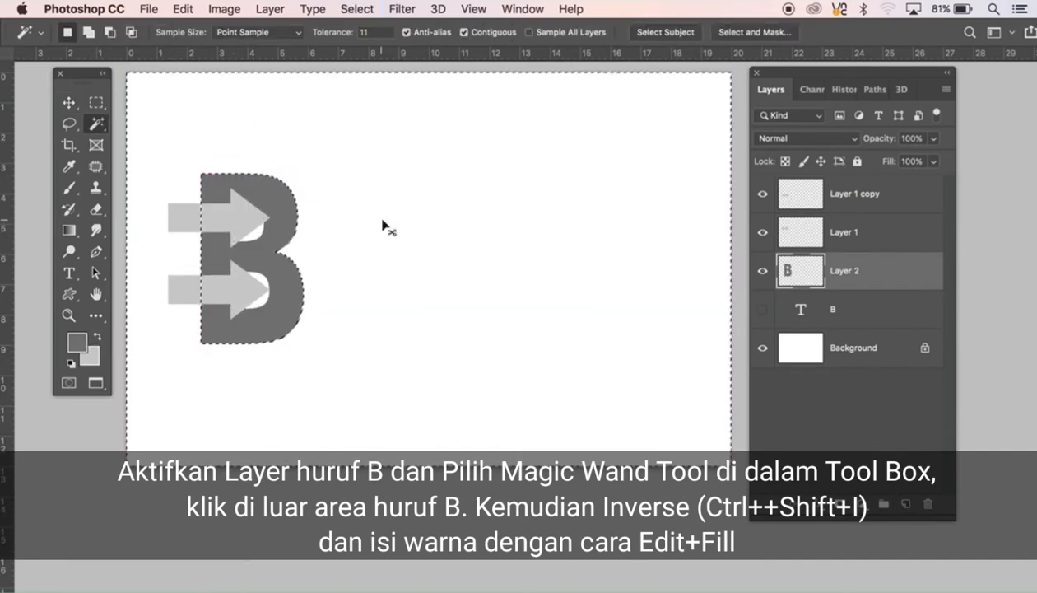
pyautogui.hotkey('ctrl', 'shift', 'i')
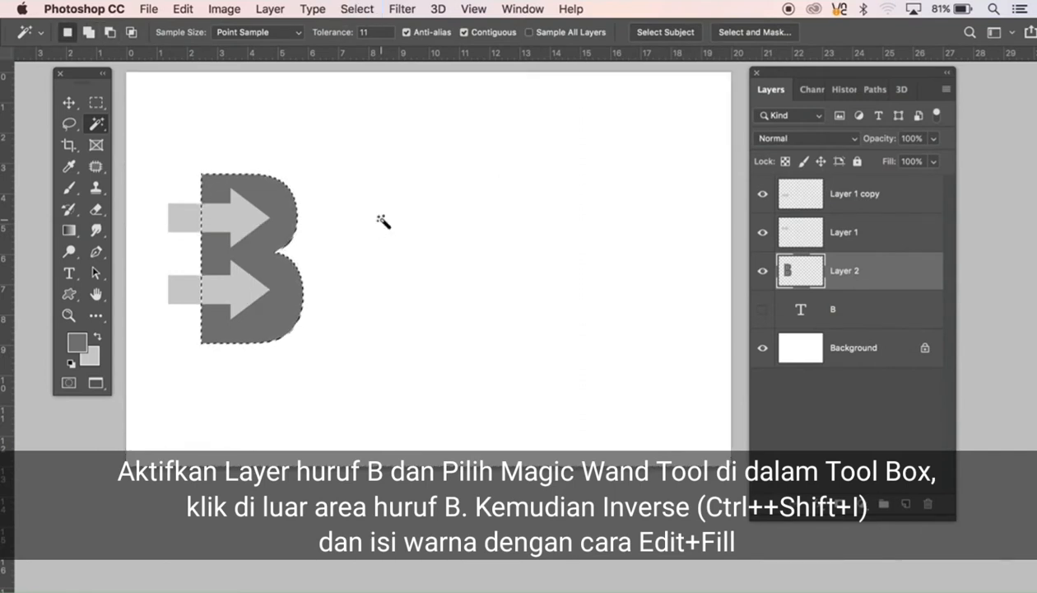
pyautogui.hotkey('ctrl', 'd')
pyautogui.press('v')
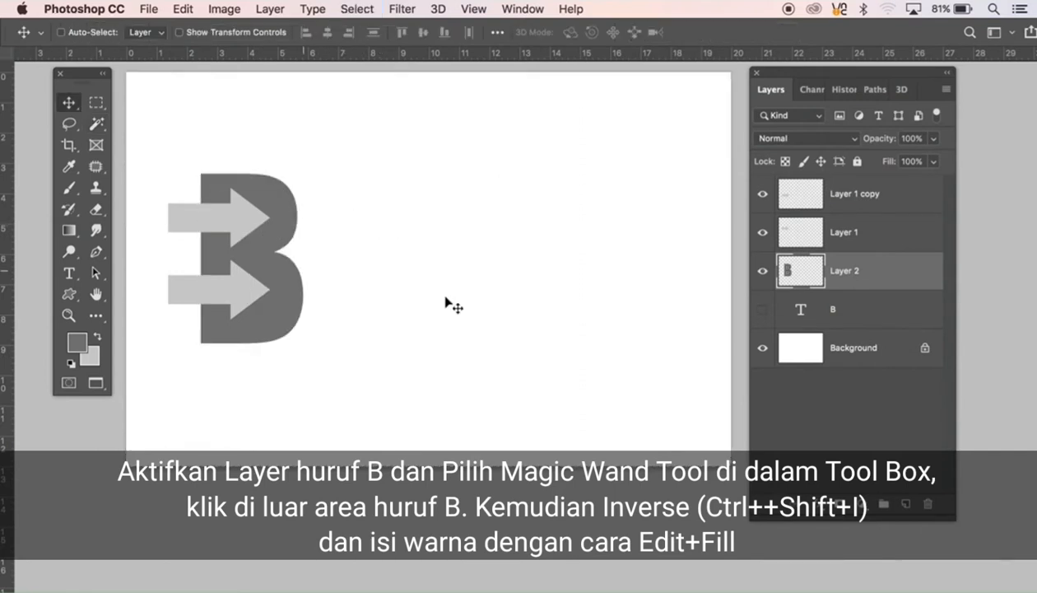
# Step: Load both arrow layers as one combined selection and fill it with dark grey on Layer 2
pyautogui.keyDown('ctrl'); pyautogui.click(795, 234); pyautogui.keyUp('ctrl')
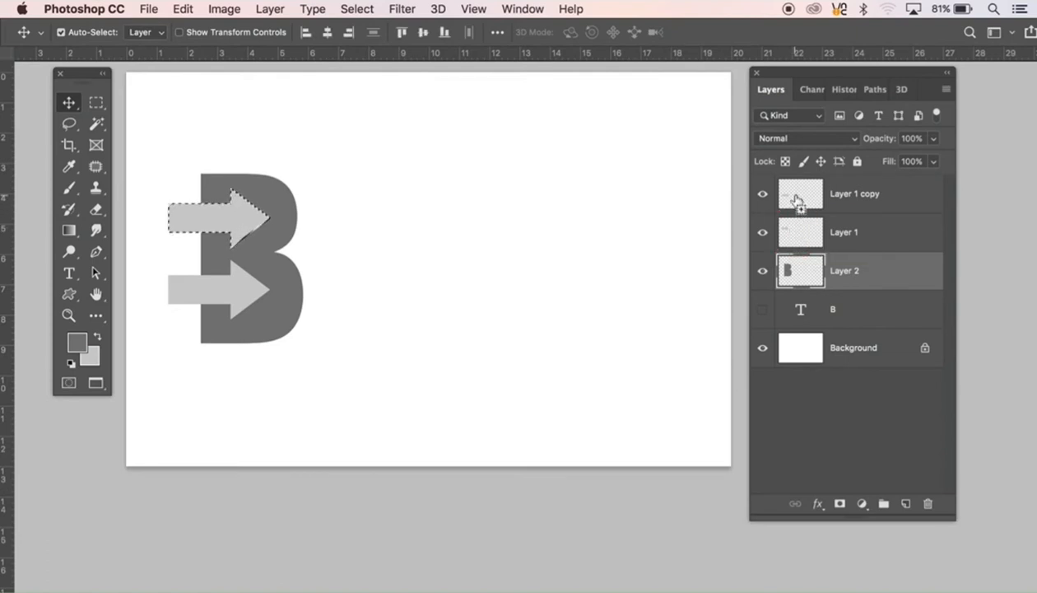
pyautogui.keyDown('ctrl'); pyautogui.keyDown('shift'); pyautogui.click(795, 197); pyautogui.keyUp('shift'); pyautogui.keyUp('ctrl')
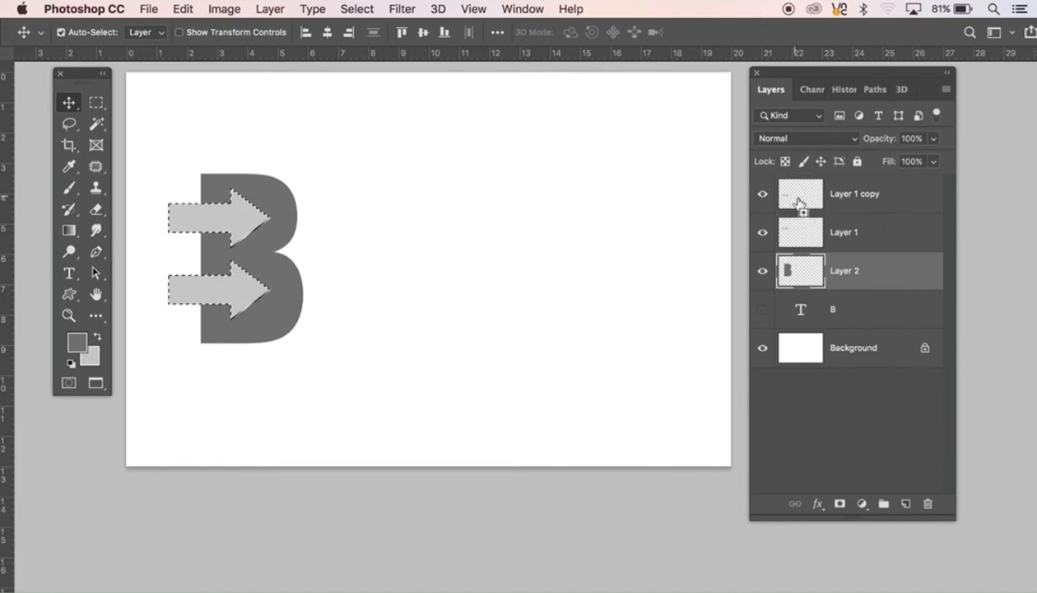
pyautogui.press('Delete')
# Step: Merge Layer 1 with Layer 1 copy and fill the selected arrows with dark grey
pyautogui.click(837, 234)
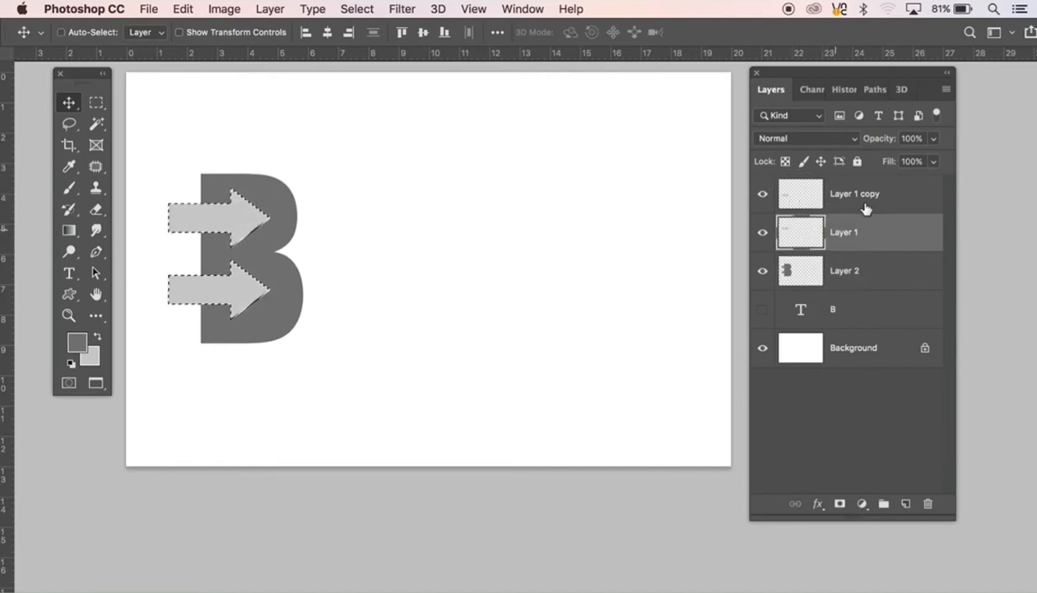
pyautogui.keyDown('shift'); pyautogui.click(833, 206); pyautogui.keyUp('shift')
pyautogui.hotkey('ctrl', 'e')
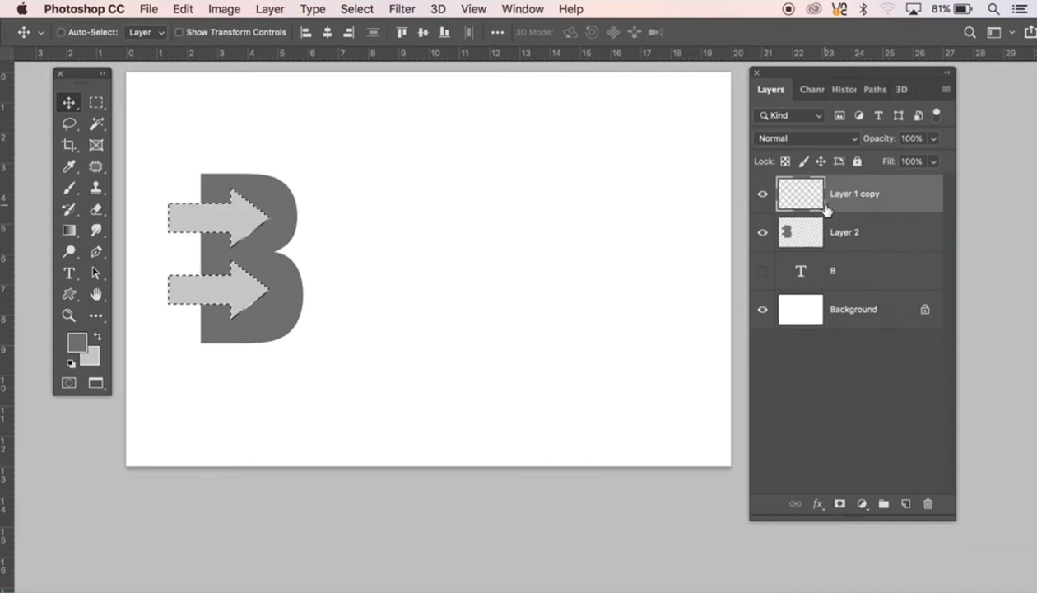
pyautogui.hotkey('alt', 'BackSpace')
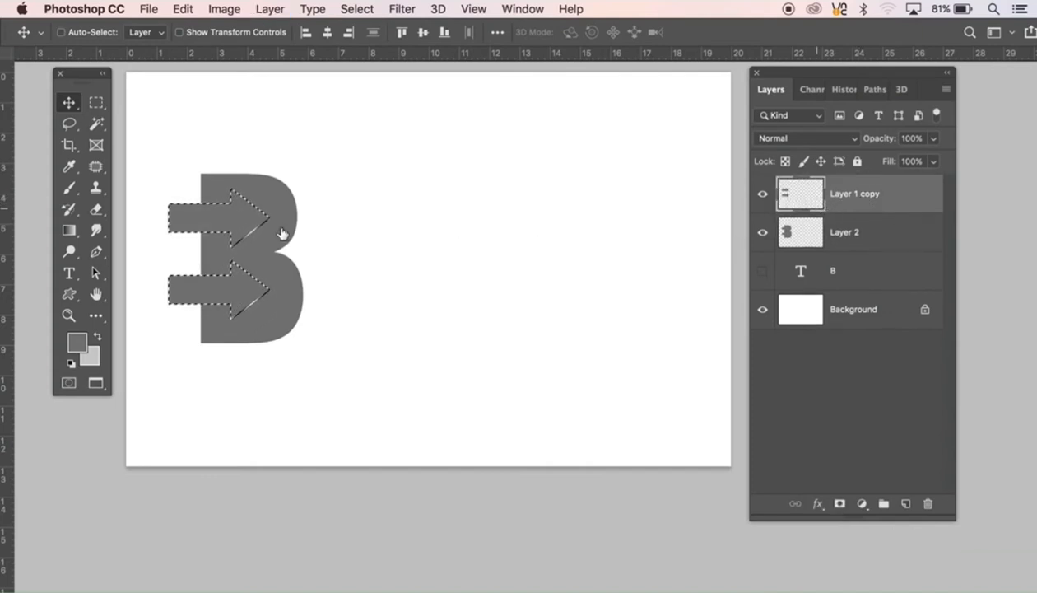
# Step: Subtract the tails left of the B's stem from the arrow selection with the Rectangular Marquee, and clear the remaining area on Layer 1 copy
pyautogui.click(96, 103)
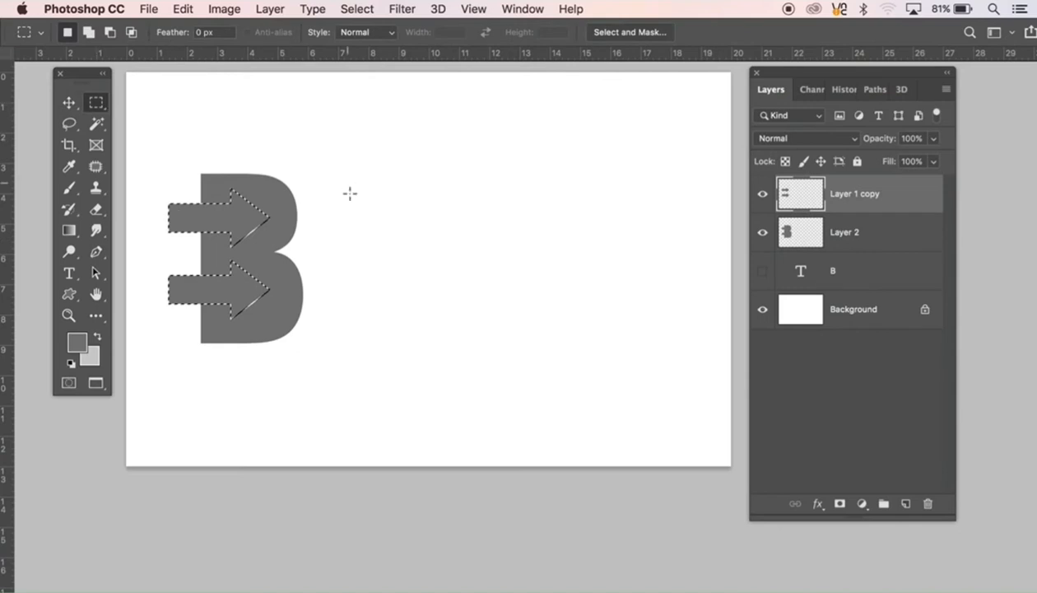
pyautogui.click(337, 146)
pyautogui.moveTo(337, 147); pyautogui.dragTo(200, 373)
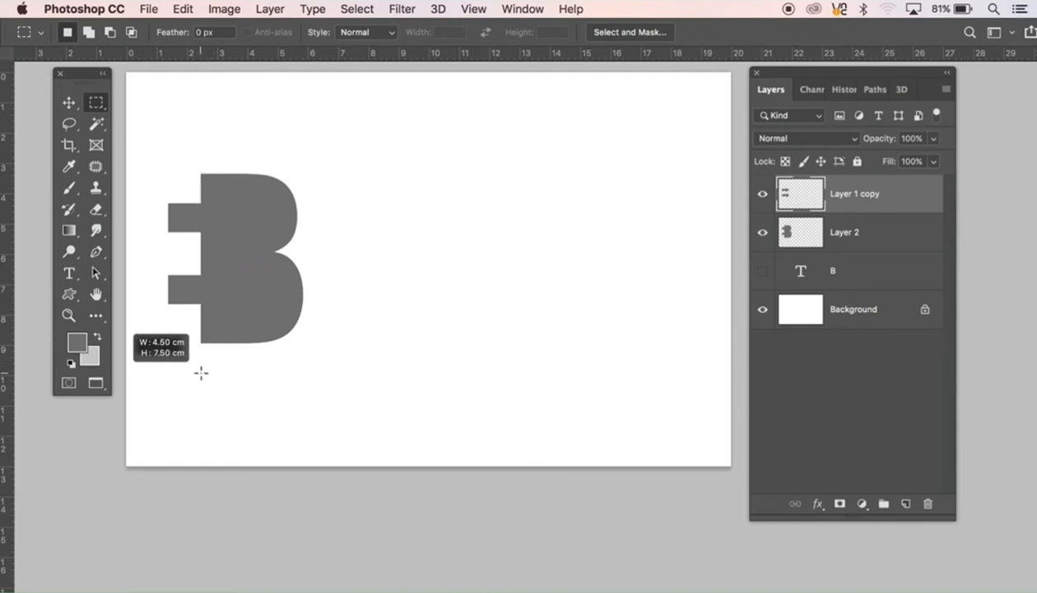
pyautogui.press('super+z')
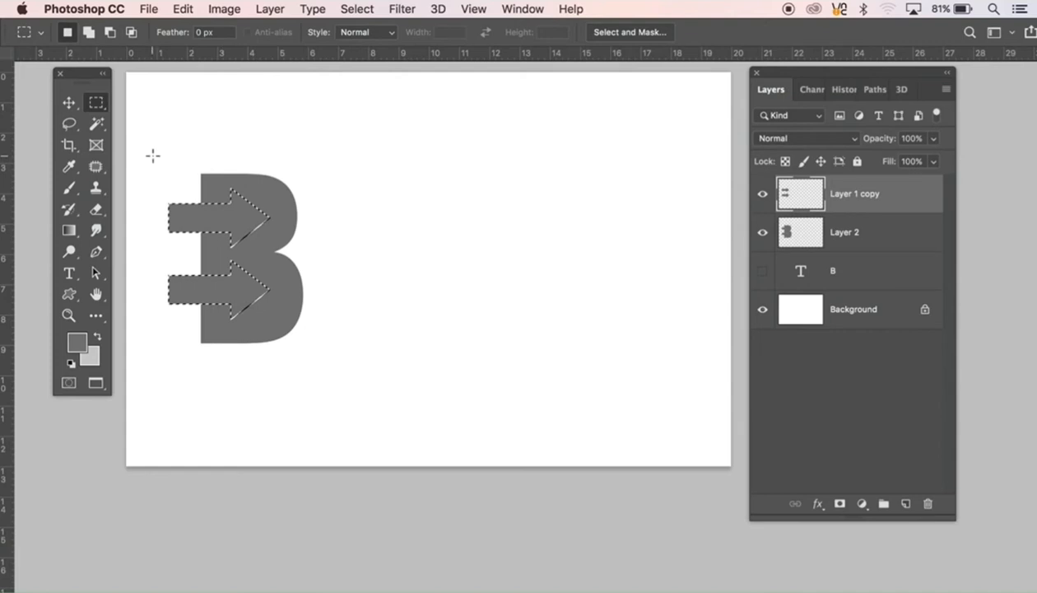
pyautogui.press('alt')
pyautogui.moveTo(153, 156); pyautogui.dragTo(201, 397)
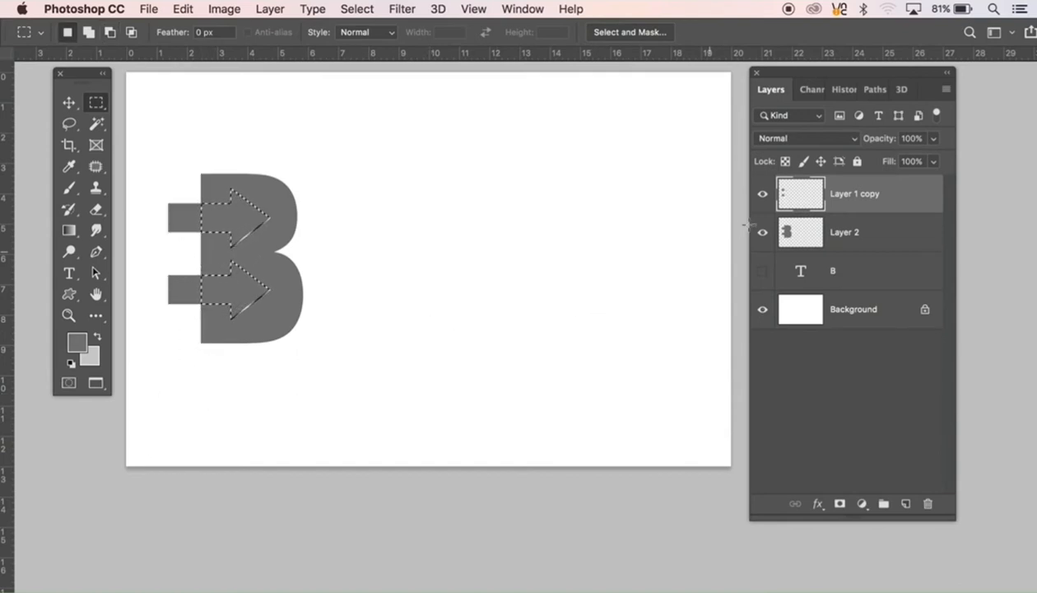
# Step: Cut the selected arrow shapes out of Layer 2, deselect, and merge Layer 1 copy with Layer 2
pyautogui.click(851, 238)
pyautogui.press('Delete')
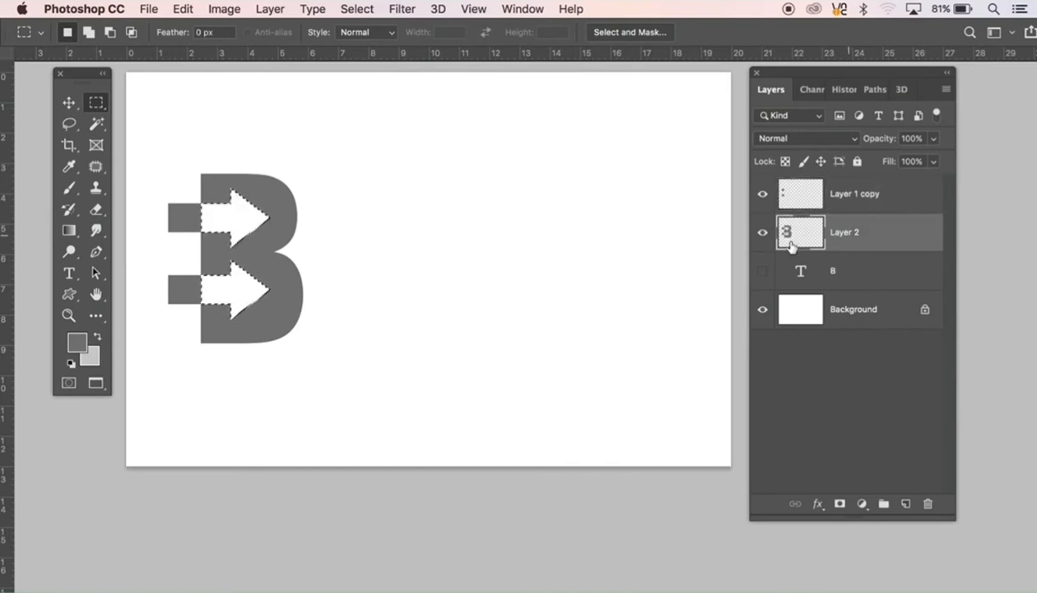
pyautogui.press('super+d')
pyautogui.press('v')
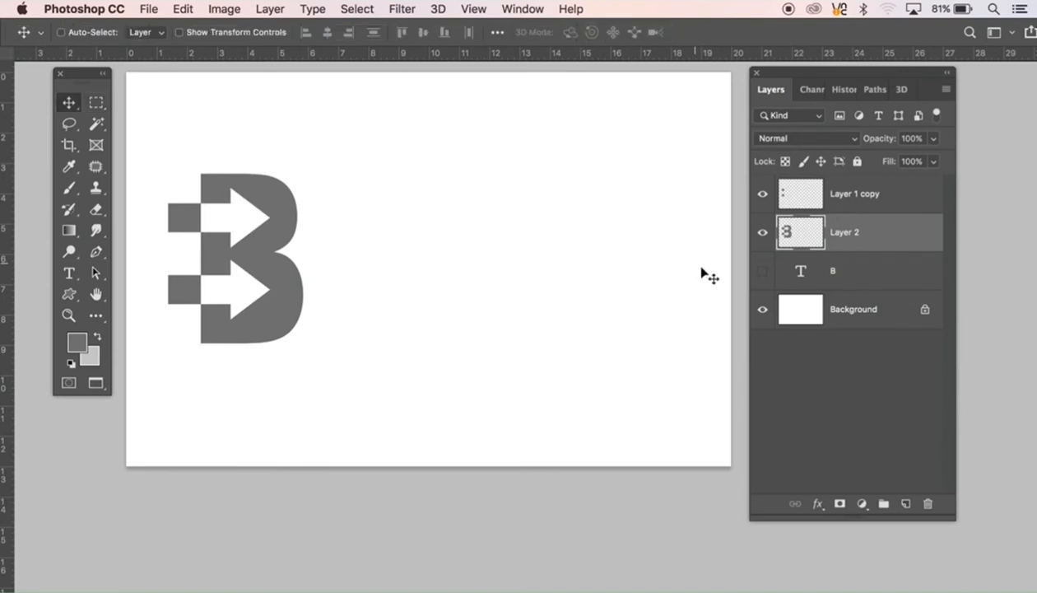
pyautogui.keyDown('shift'); pyautogui.click(860, 203); pyautogui.keyUp('shift')
pyautogui.press('super+e')
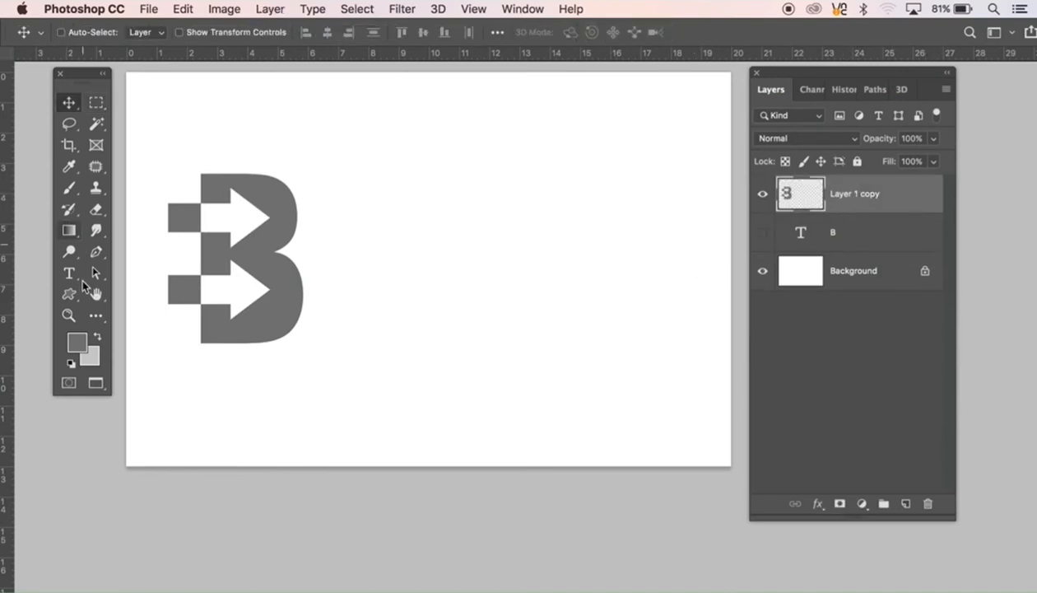
# Step: Add a new text letter B and place it beside the arrow logo, vertically level with it
pyautogui.click(69, 274)
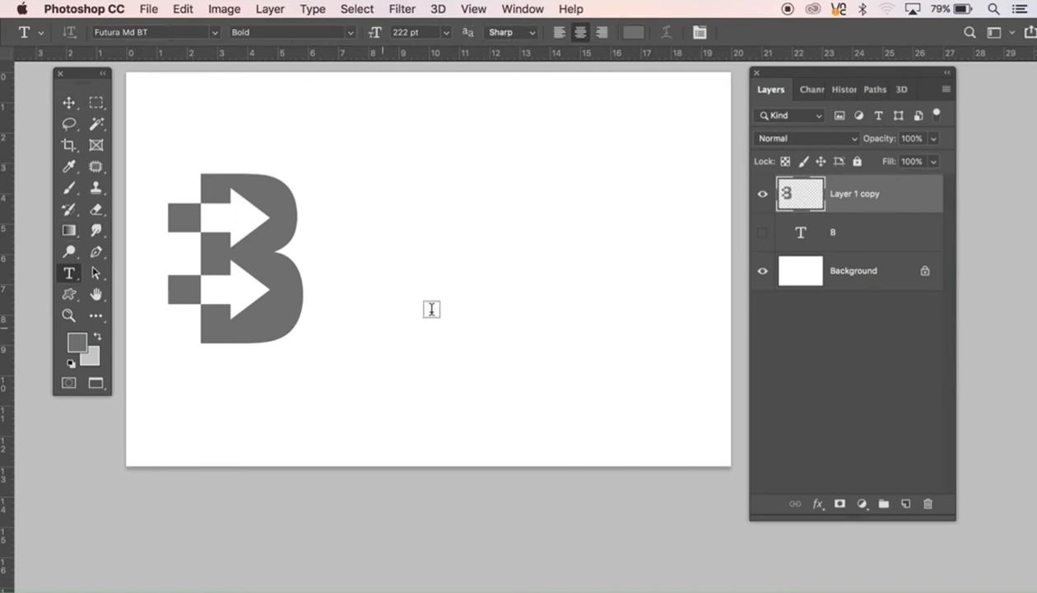
pyautogui.click(462, 275)
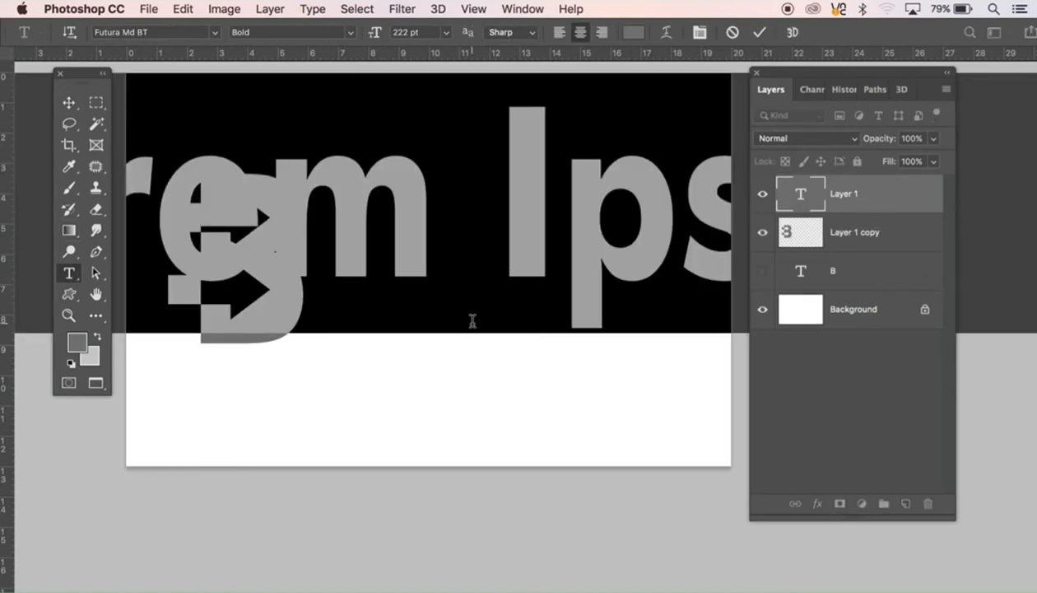
pyautogui.write('B')
pyautogui.click(70, 105)
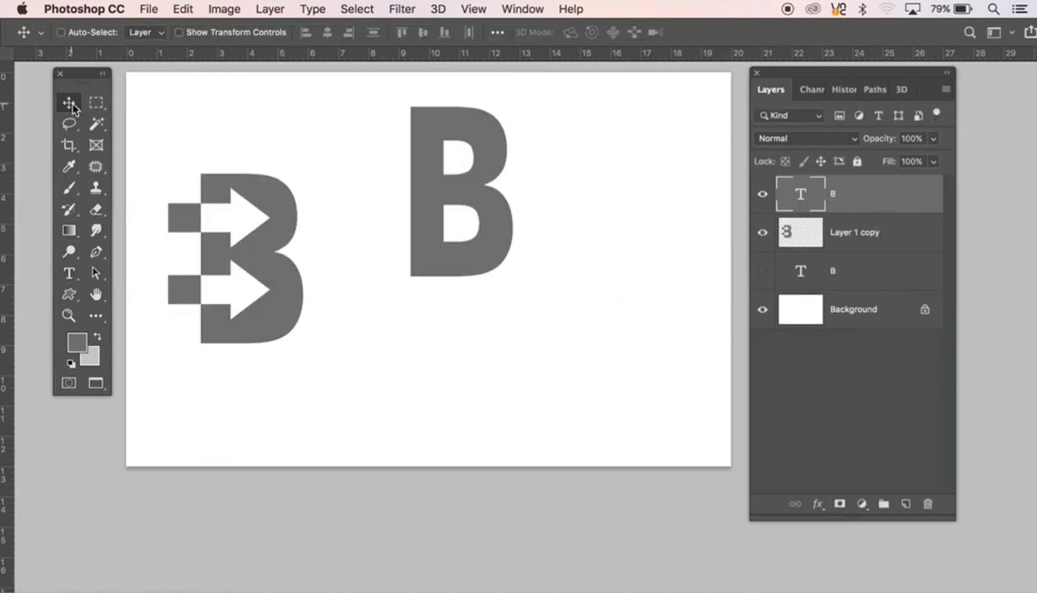
pyautogui.moveTo(462, 301); pyautogui.dragTo(451, 330)
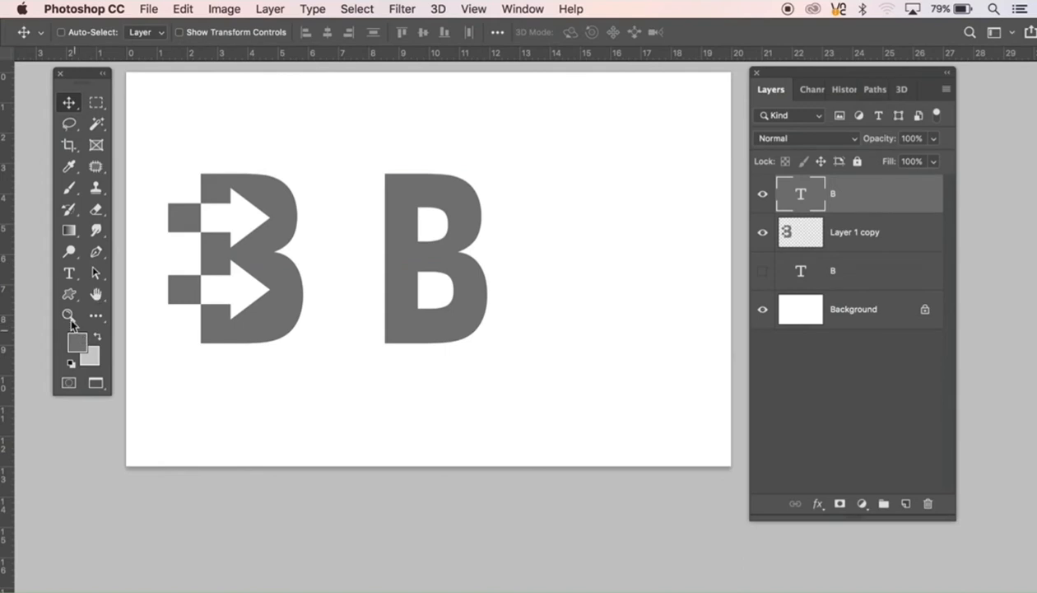
# Step: Draw a circular path about 164 px wide over the upper-left corner of the second B and convert it to a selection
pyautogui.moveTo(71, 295); pyautogui.dragTo(107, 324)
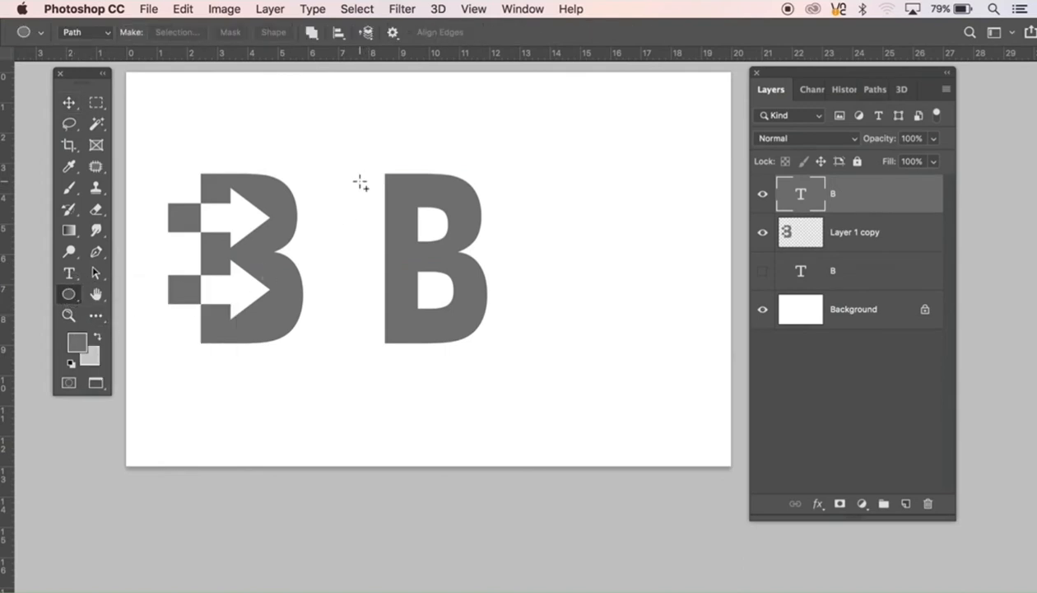
pyautogui.moveTo(356, 180); pyautogui.dragTo(402, 233)
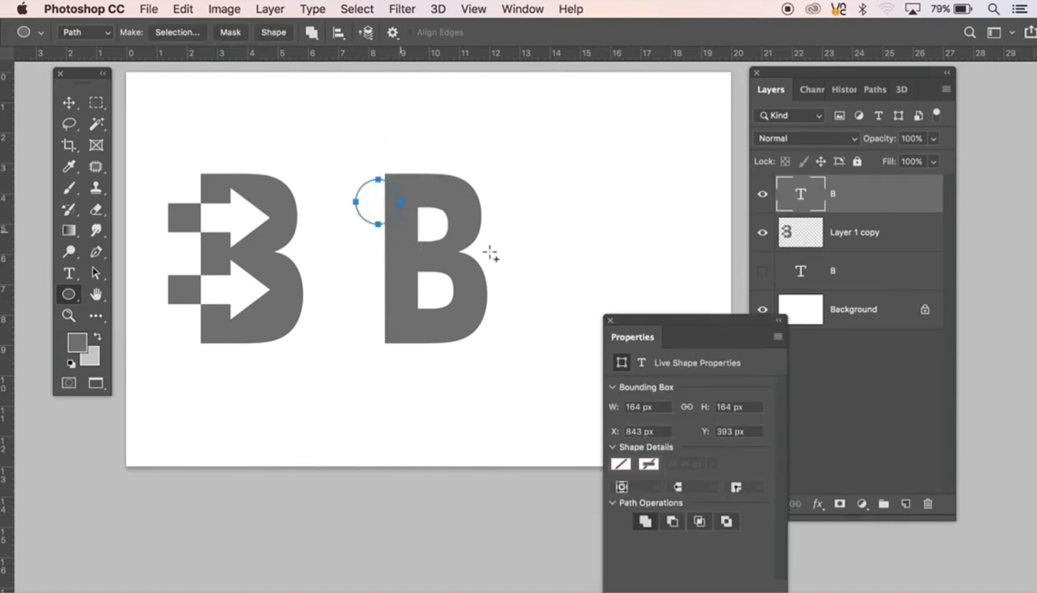
pyautogui.press('super+Return')
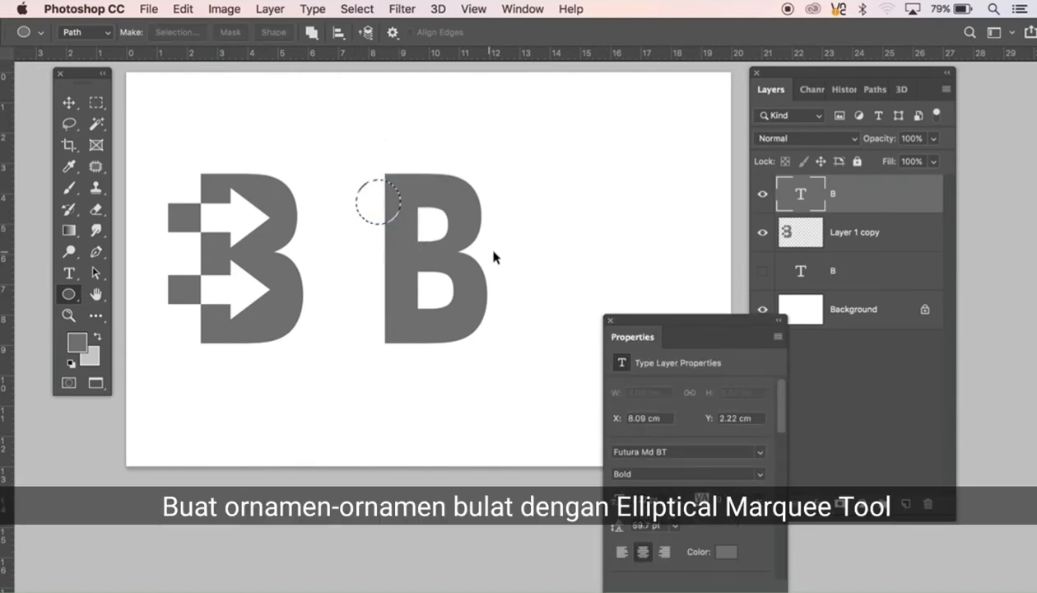
# Step: Fill the circular selection with light grey on a new layer and deselect
pyautogui.click(905, 503)
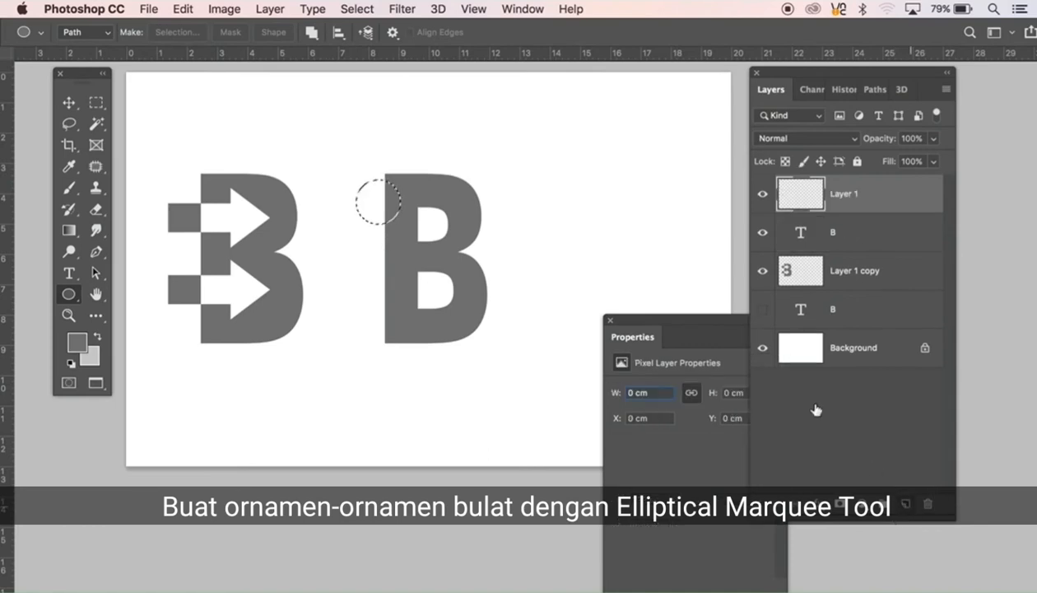
pyautogui.hotkey('alt', 'BackSpace')
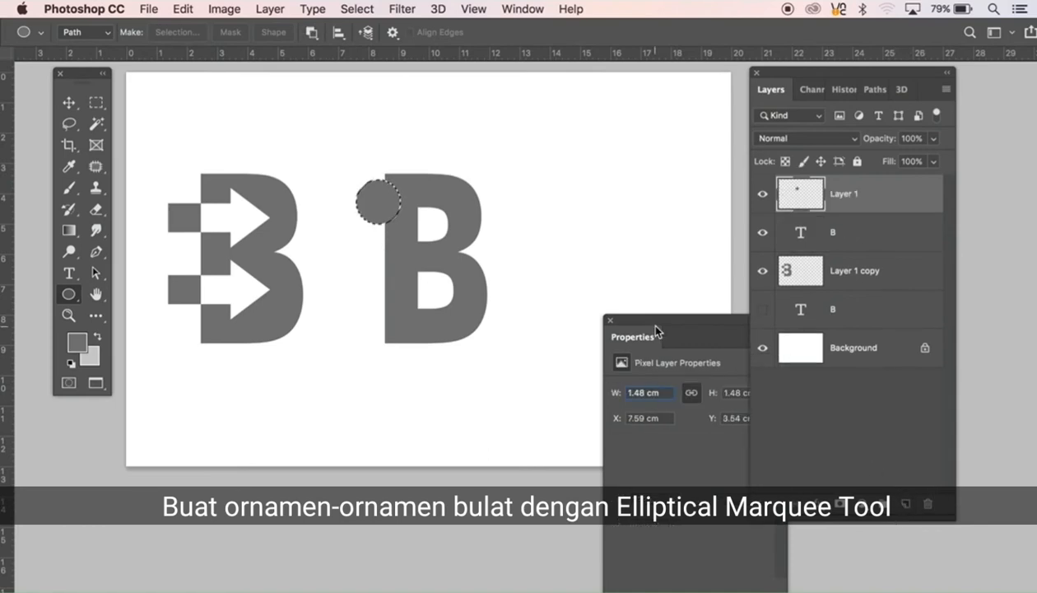
pyautogui.hotkey('ctrl', 'BackSpace')
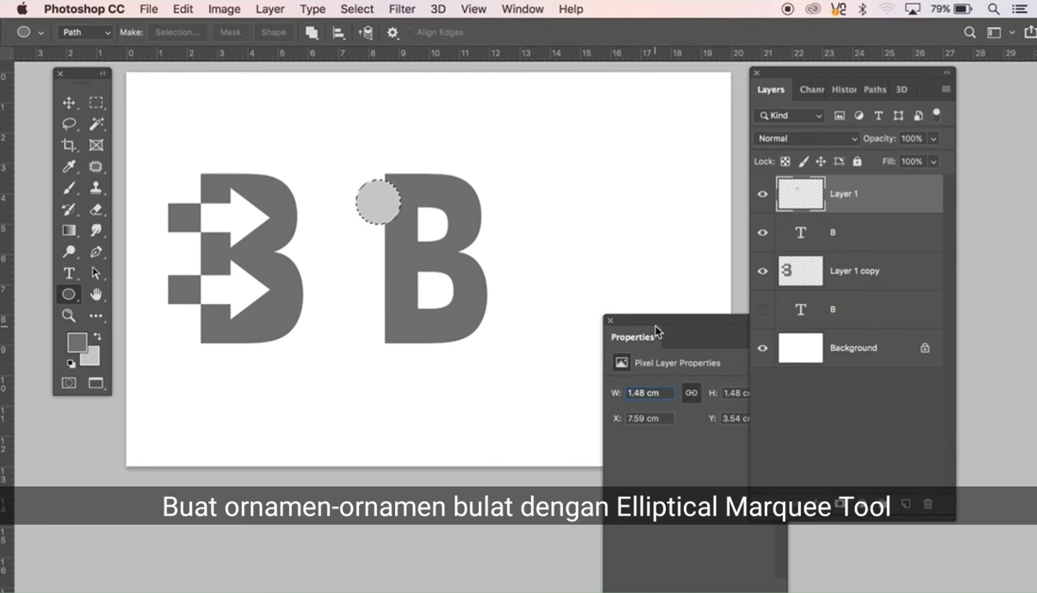
pyautogui.hotkey('ctrl', 'd')
pyautogui.press('v')
pyautogui.click(609, 322)
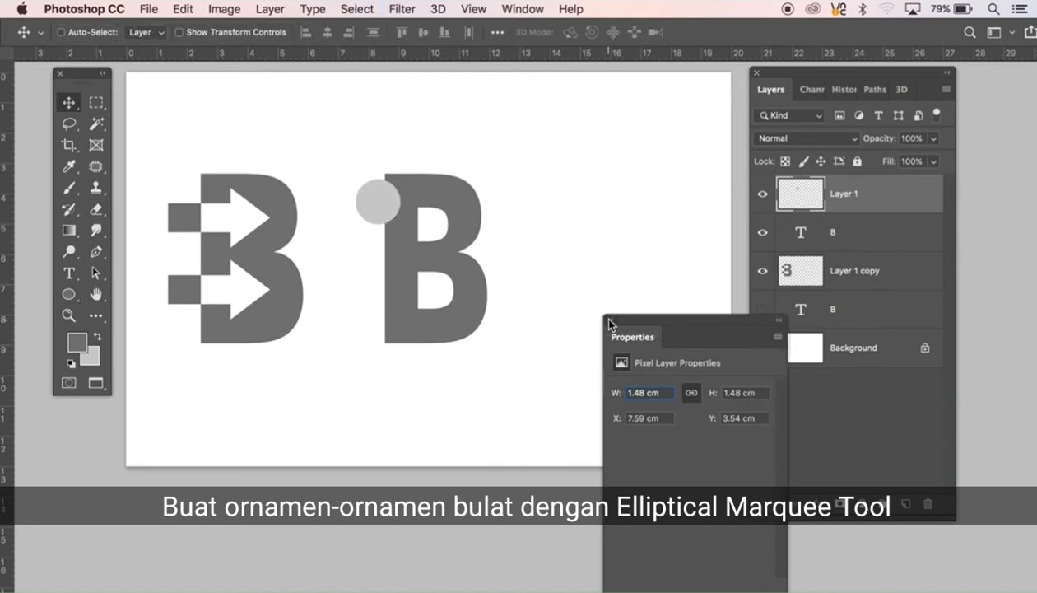
pyautogui.click(609, 320)
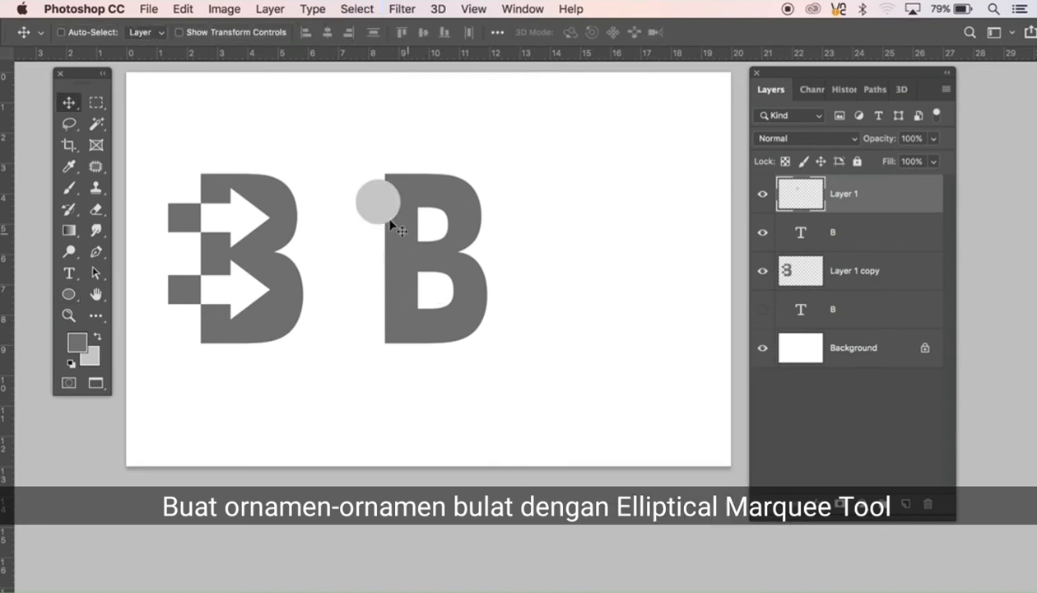
# Step: Align the circle with the second B's top-left corner and duplicate it to the middle and bottom of the stem's left edge
pyautogui.moveTo(392, 223); pyautogui.dragTo(388, 208)
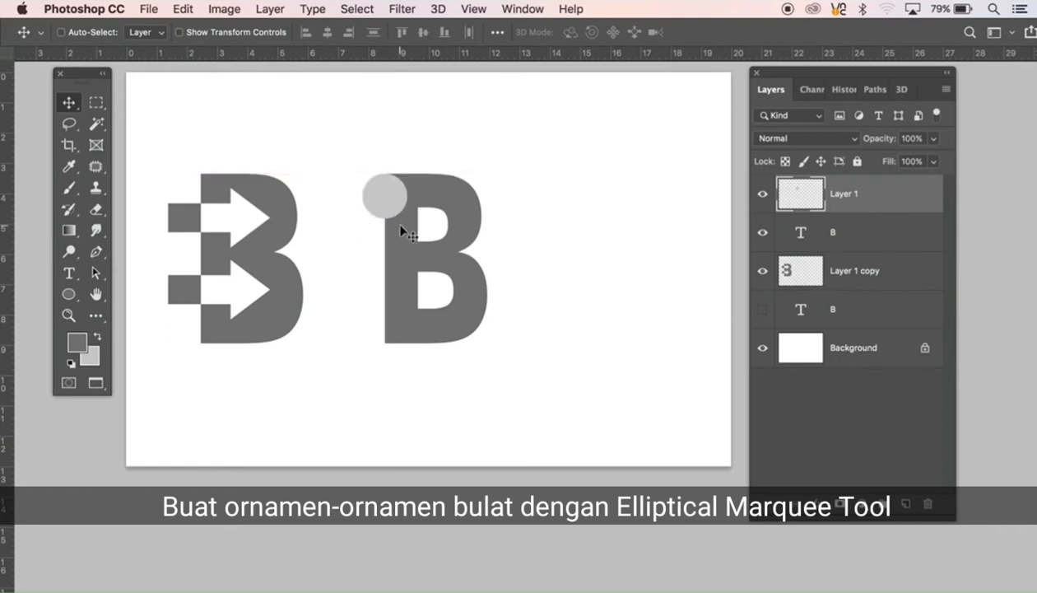
pyautogui.press('super')
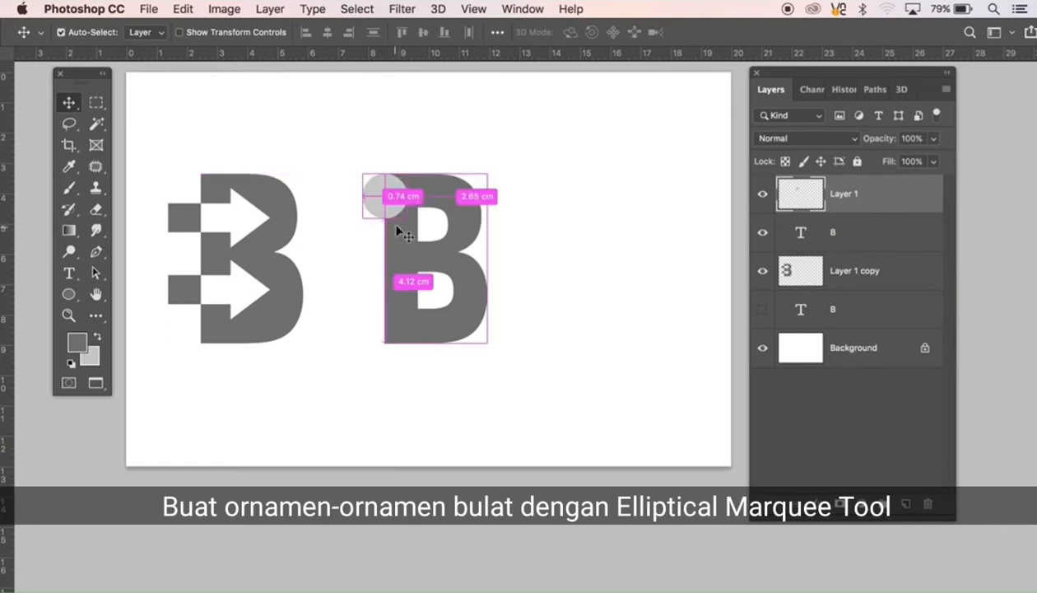
pyautogui.moveTo(393, 220); pyautogui.dragTo(398, 331)
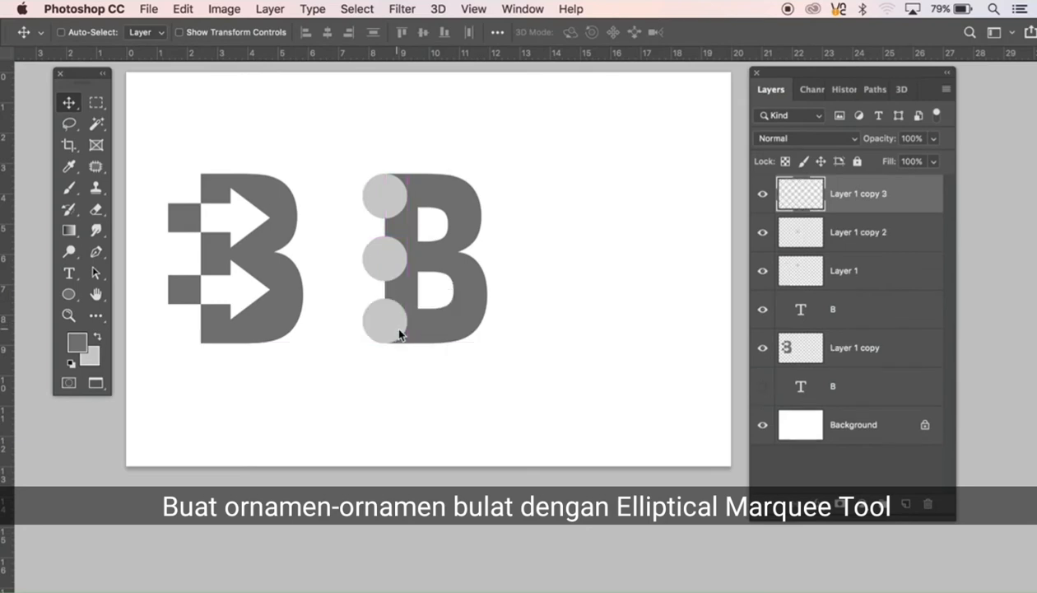
pyautogui.keyDown('super'); pyautogui.click(807, 207); pyautogui.keyUp('super')
pyautogui.keyDown('shift'); pyautogui.keyDown('super'); pyautogui.click(798, 236); pyautogui.keyUp('super'); pyautogui.keyUp('shift')
pyautogui.keyDown('shift'); pyautogui.keyDown('super'); pyautogui.click(797, 272); pyautogui.keyUp('super'); pyautogui.keyUp('shift')
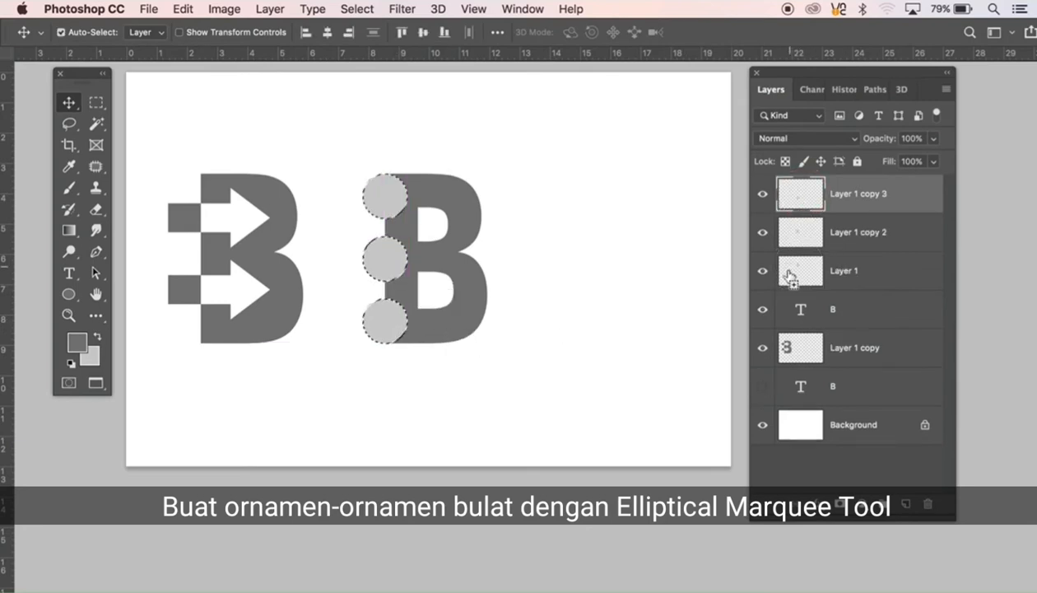
pyautogui.moveTo(762, 271); pyautogui.dragTo(762, 194)
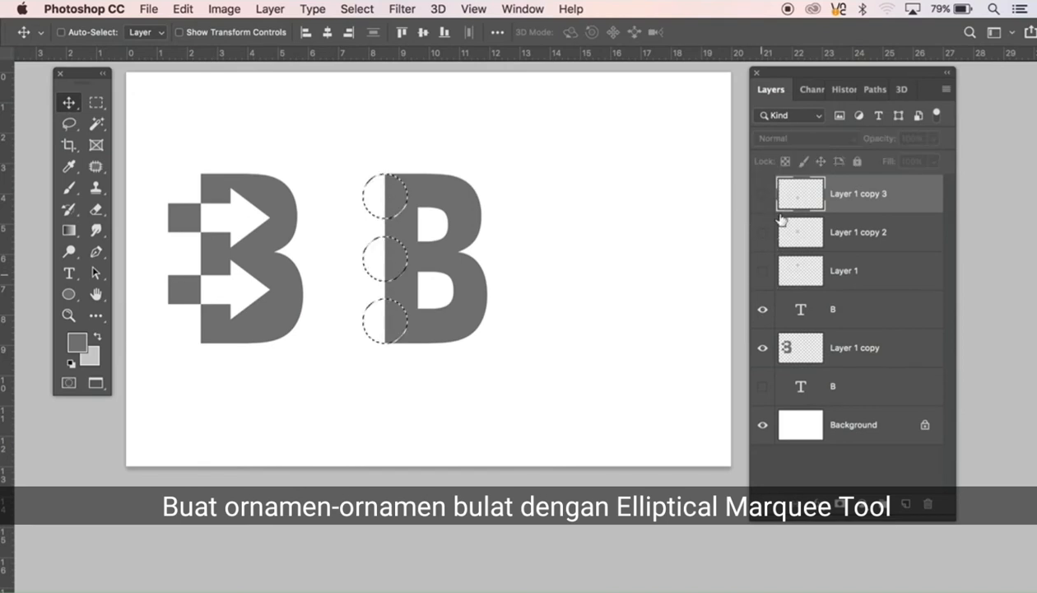
pyautogui.keyDown('shift'); pyautogui.click(843, 278); pyautogui.keyUp('shift')
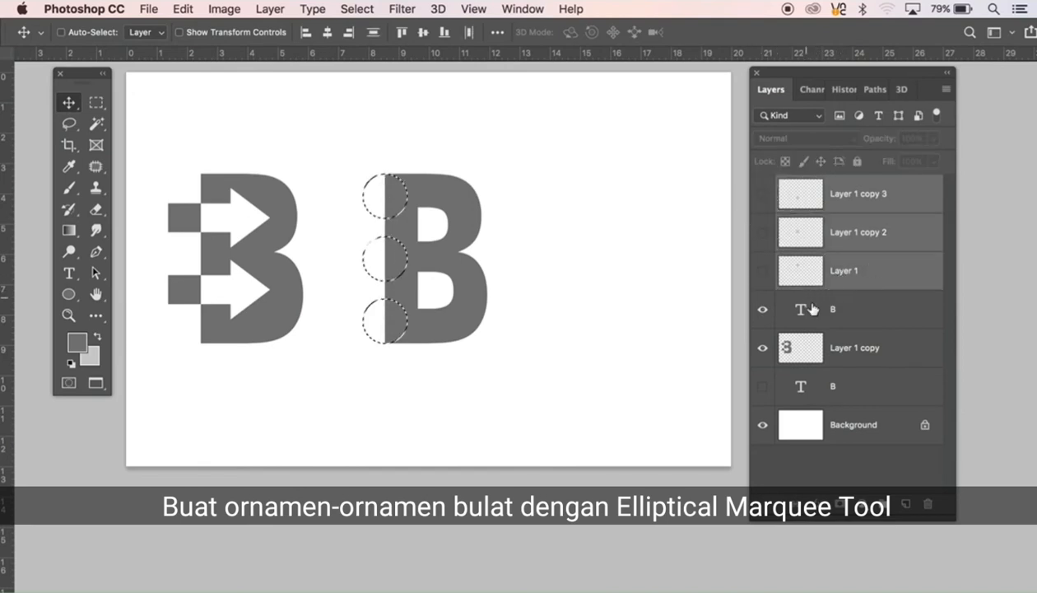
pyautogui.click(762, 270)
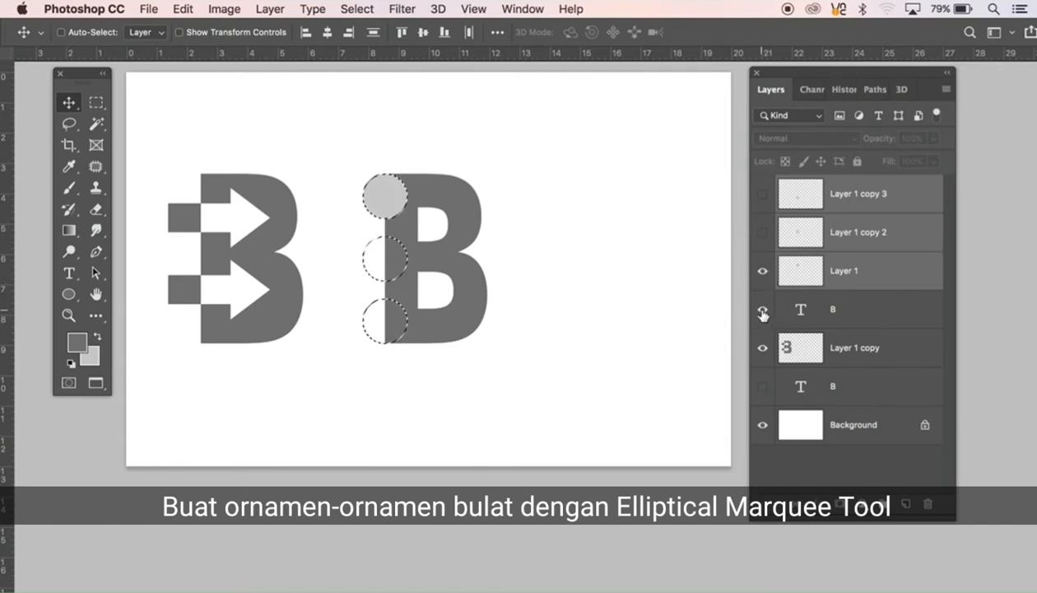
pyautogui.click(762, 232)
pyautogui.click(763, 195)
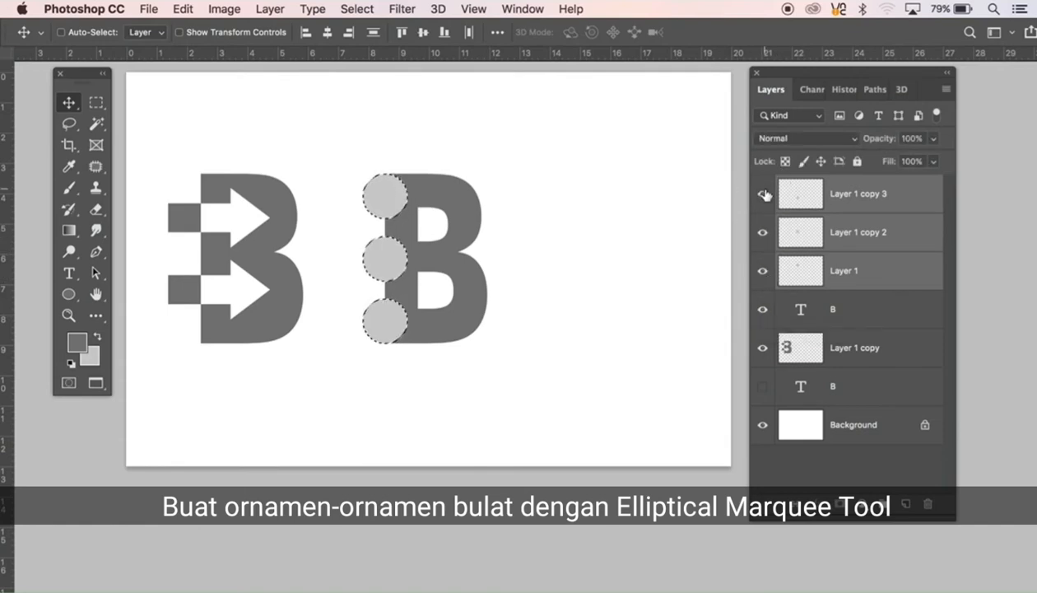
pyautogui.press('super+d')
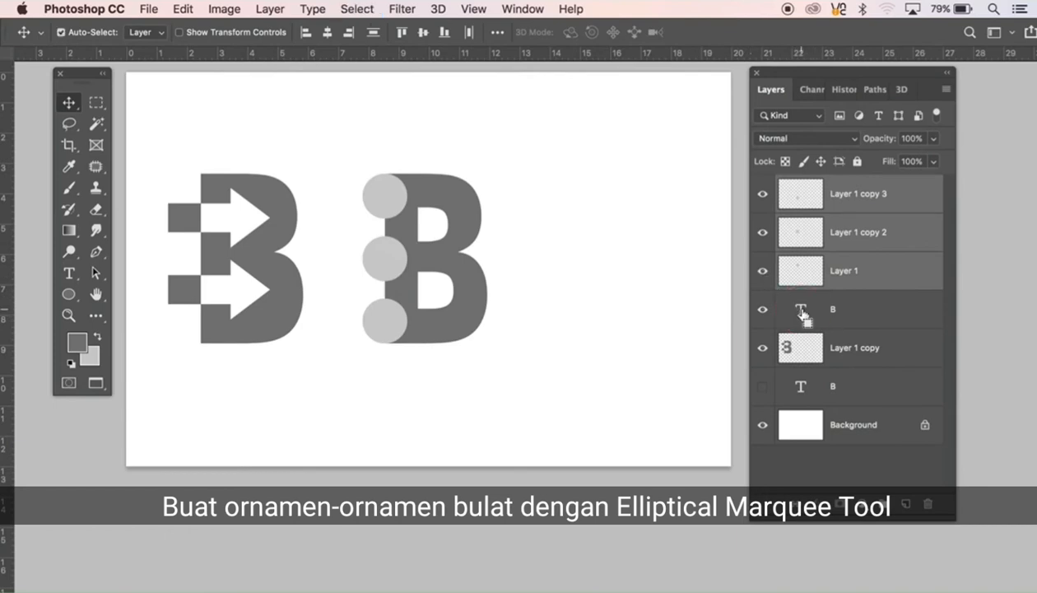
# Step: Recreate the second B as a light grey fill from its outline on a new layer, with the text layer hidden
pyautogui.keyDown('super'); pyautogui.click(809, 316); pyautogui.keyUp('super')
pyautogui.click(856, 313)
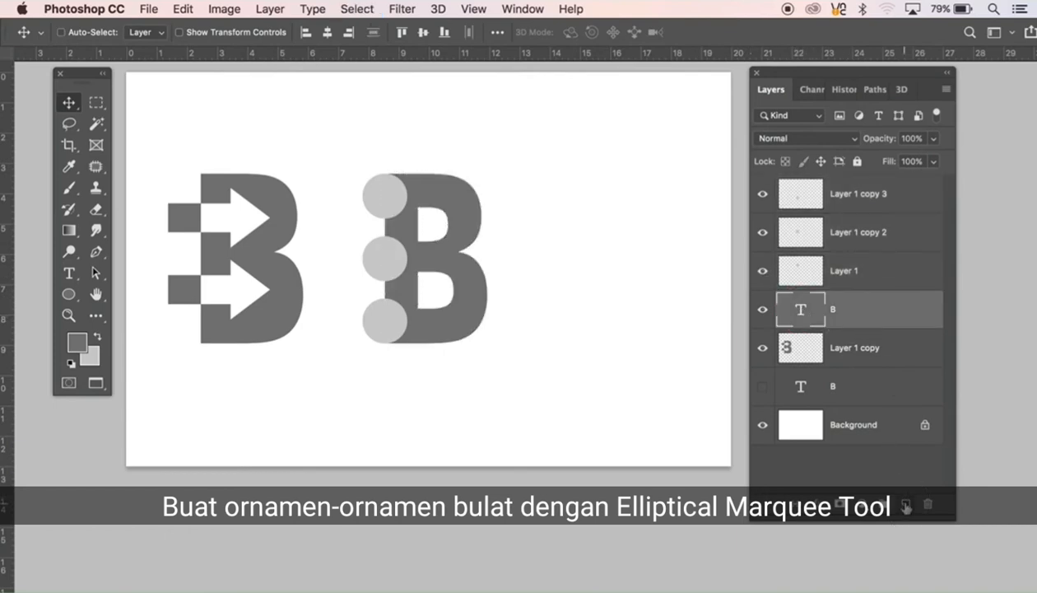
pyautogui.click(908, 501)
pyautogui.click(762, 352)
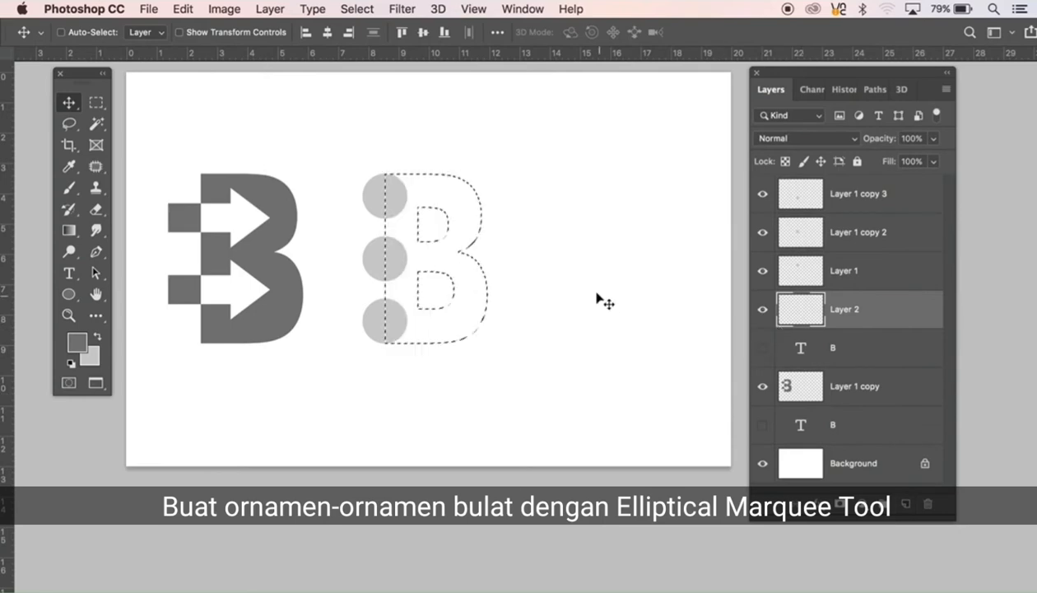
pyautogui.press('super+BackSpace')
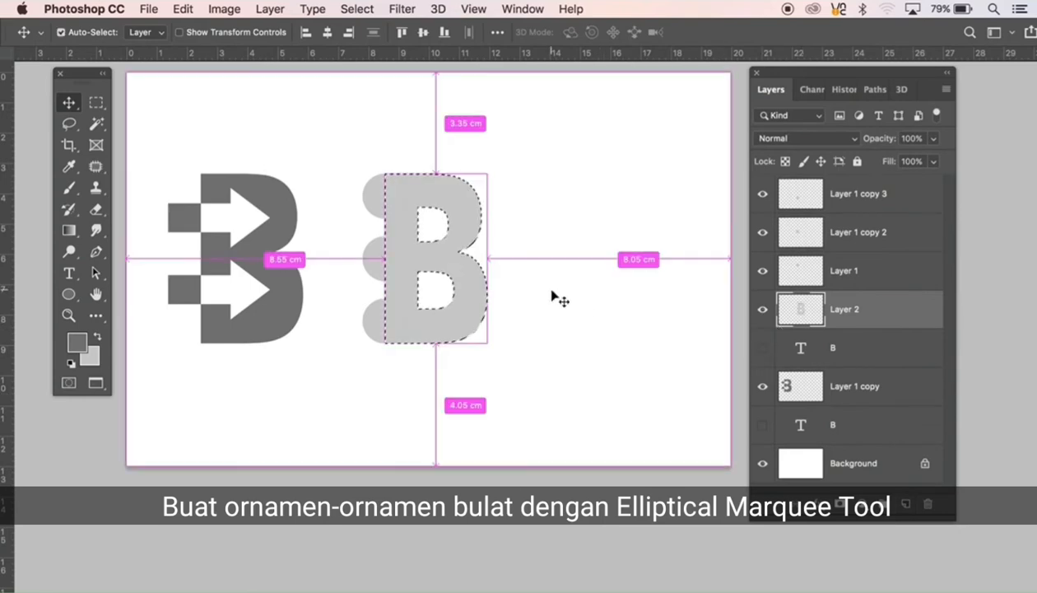
pyautogui.press('super+d')
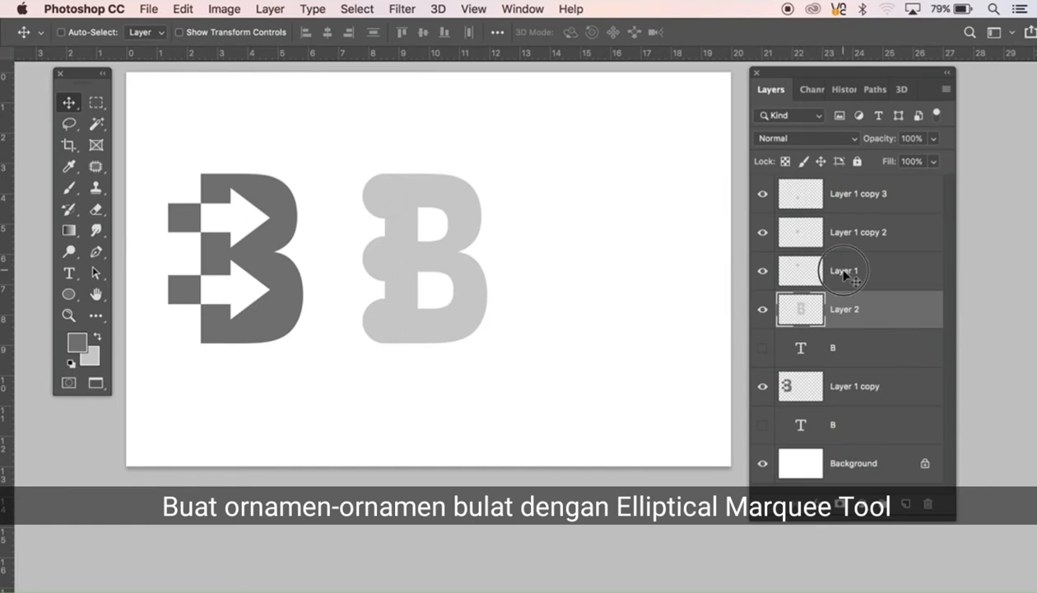
# Step: Select the outlines of all three circles, merge their layers, and clear the circle shapes from Layer 2
pyautogui.click(800, 273)
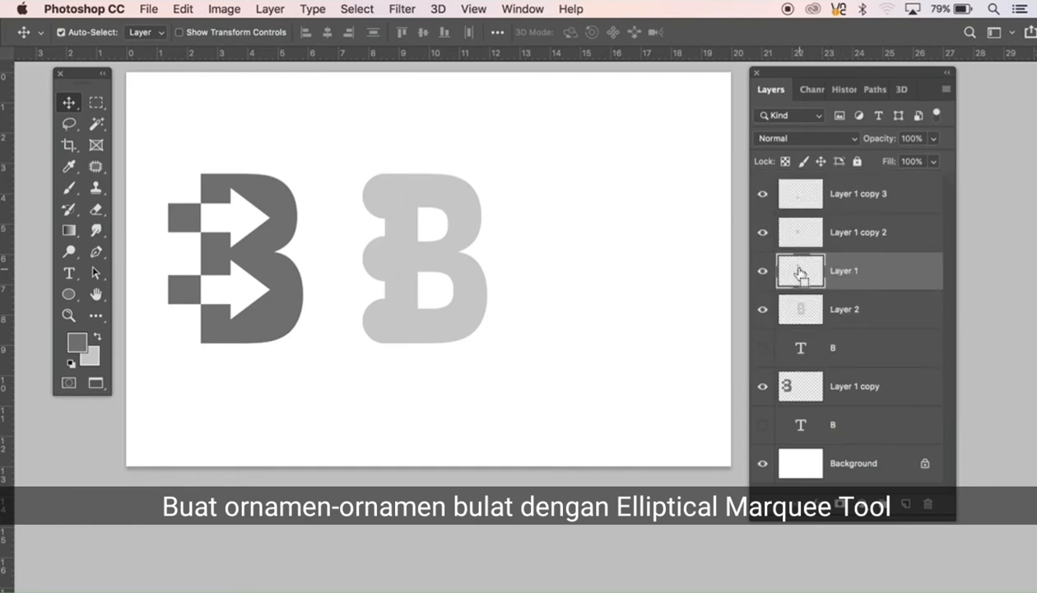
pyautogui.keyDown('super'); pyautogui.click(800, 272); pyautogui.keyUp('super')
pyautogui.keyDown('shift'); pyautogui.keyDown('super'); pyautogui.click(804, 232); pyautogui.keyUp('super'); pyautogui.keyUp('shift')
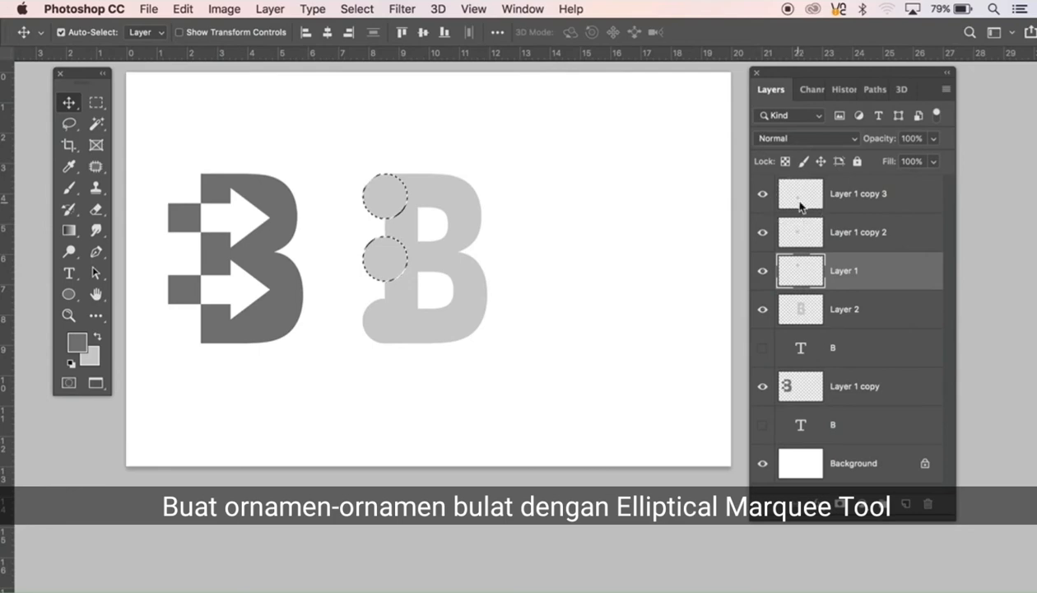
pyautogui.keyDown('shift'); pyautogui.click(850, 203); pyautogui.keyUp('shift')
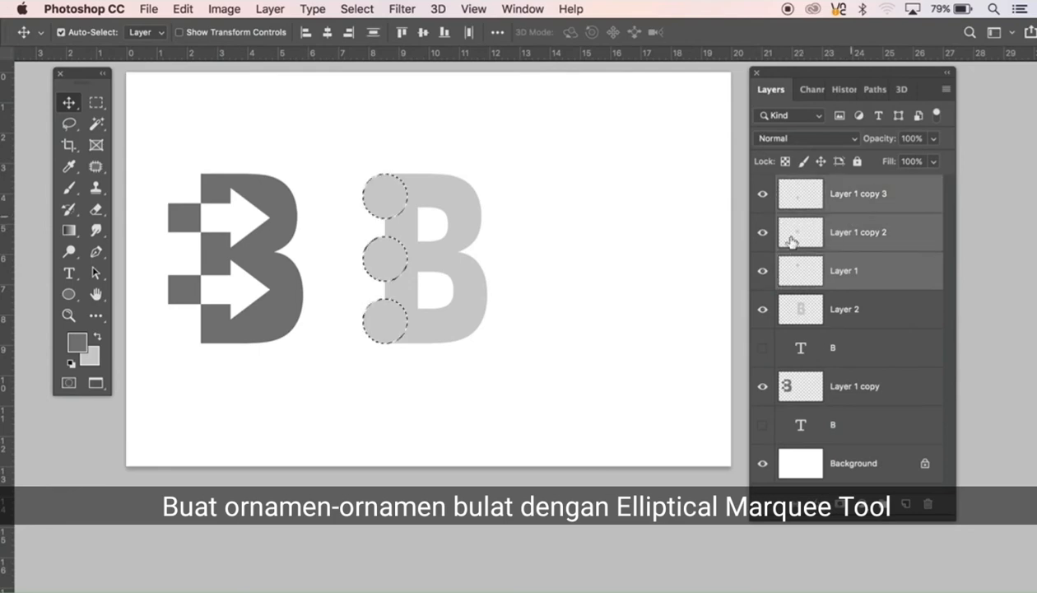
pyautogui.press('super+e')
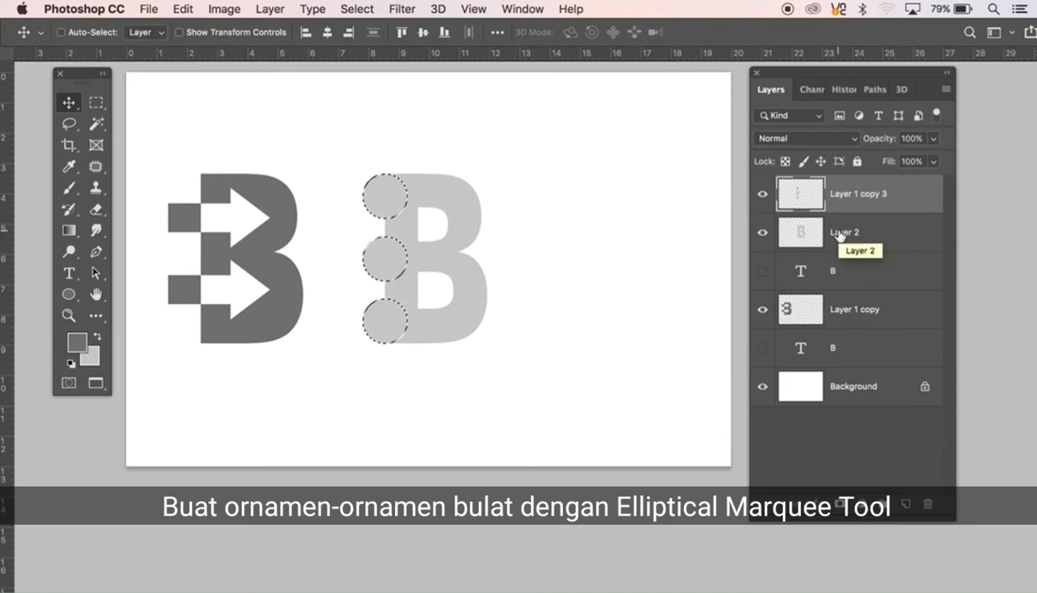
pyautogui.click(842, 239)
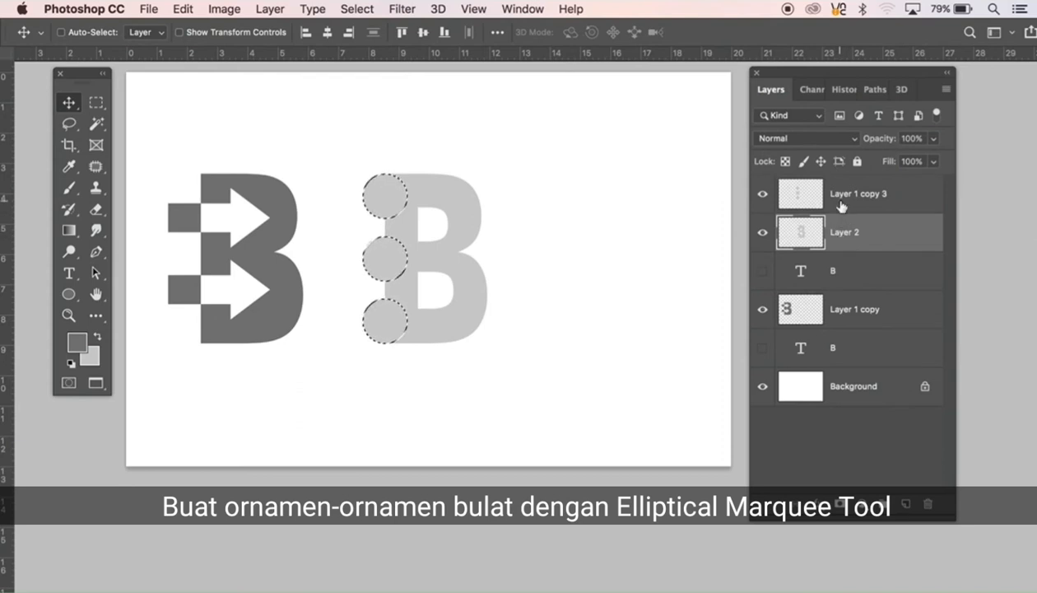
# Step: Contract the circle selection by 11 pixels and clear it from Layer 1 copy 3 to leave thin rings, then deselect
pyautogui.click(836, 201)
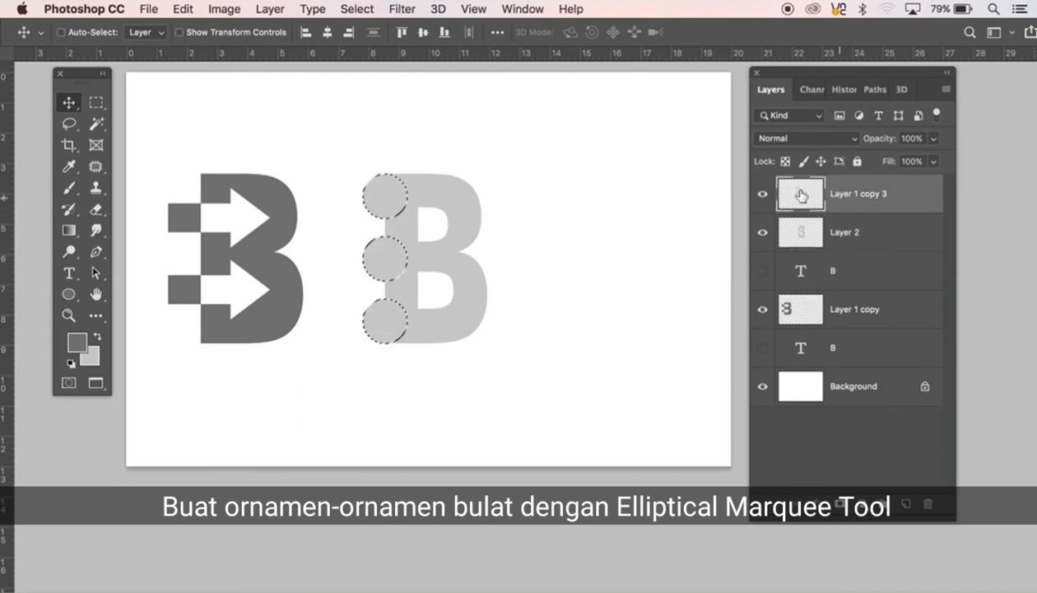
pyautogui.click(350, 9)
pyautogui.moveTo(401, 245)
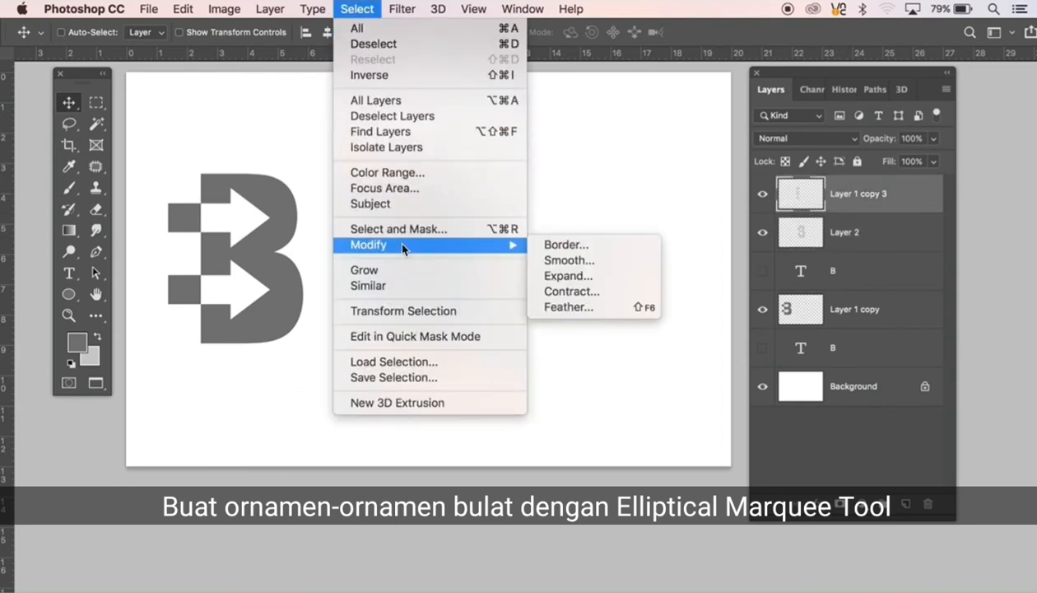
pyautogui.click(566, 292)
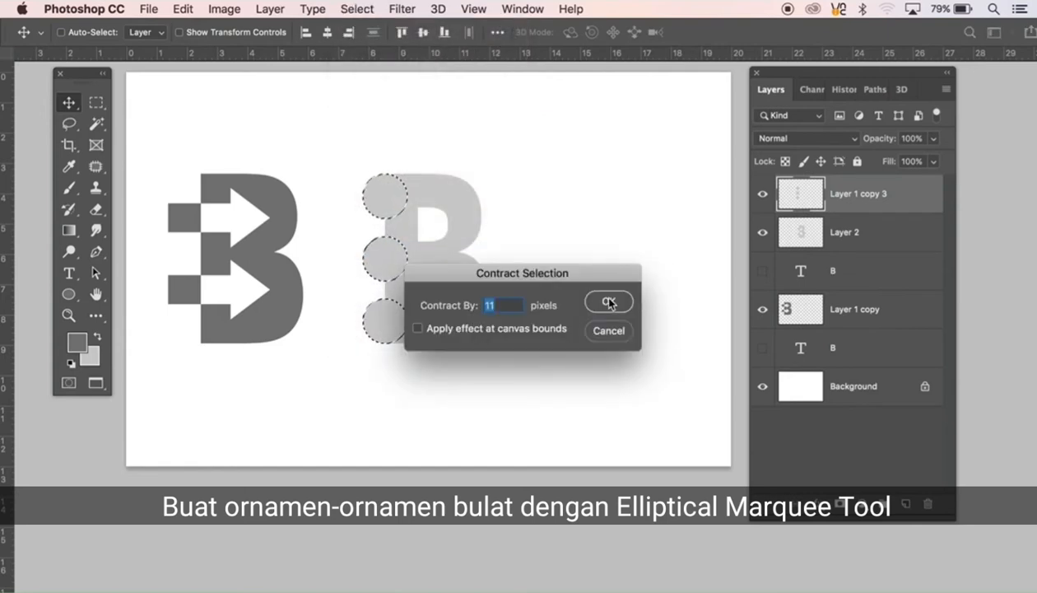
pyautogui.click(609, 302)
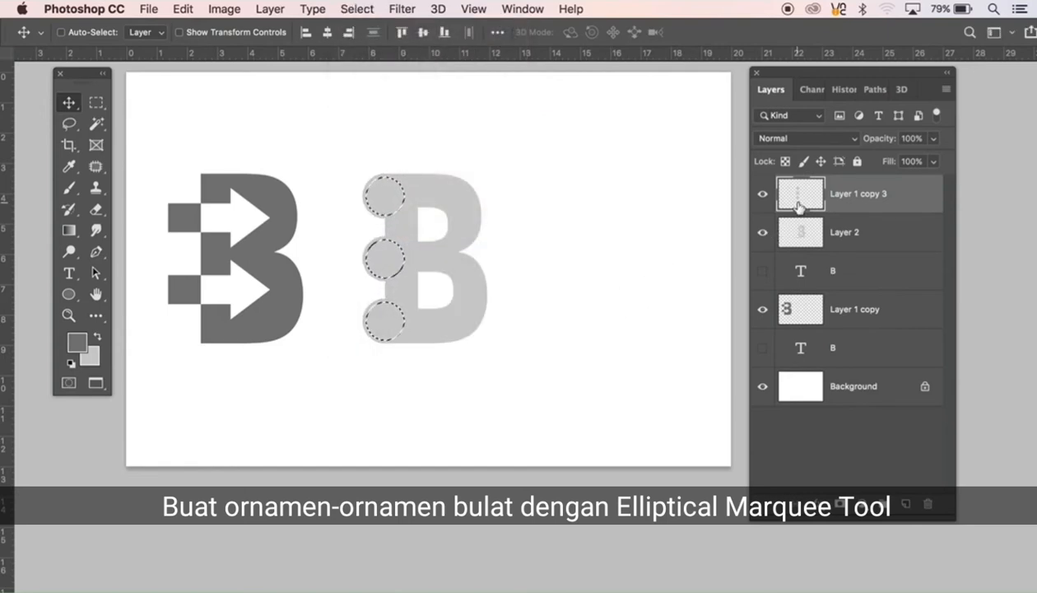
pyautogui.press('Delete')
pyautogui.press('super+d')
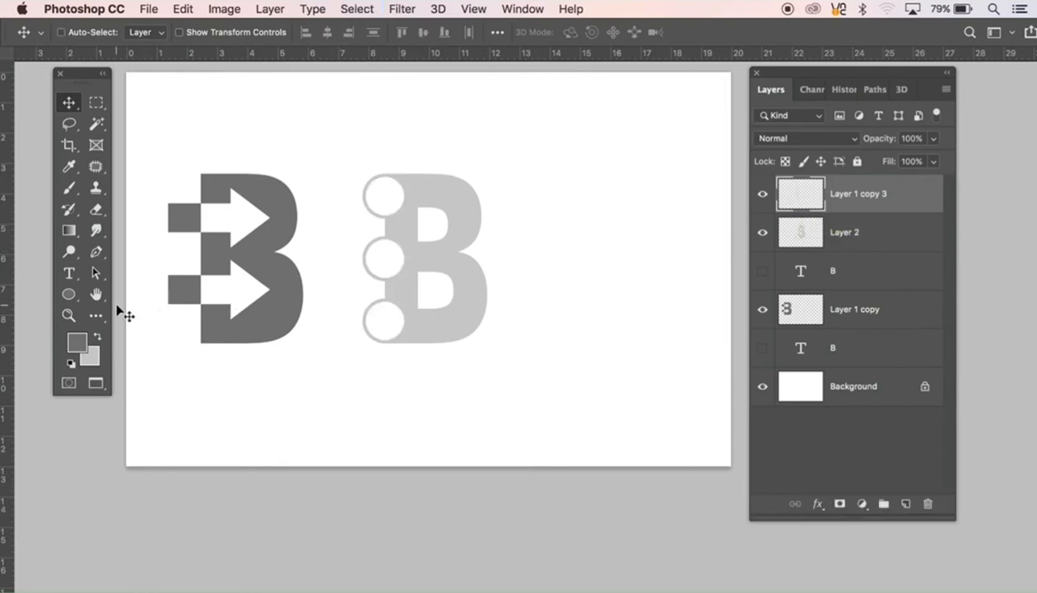
# Step: Add a third text letter B and place it beside the circle logo, vertically level with it
pyautogui.click(68, 274)
pyautogui.click(586, 253)
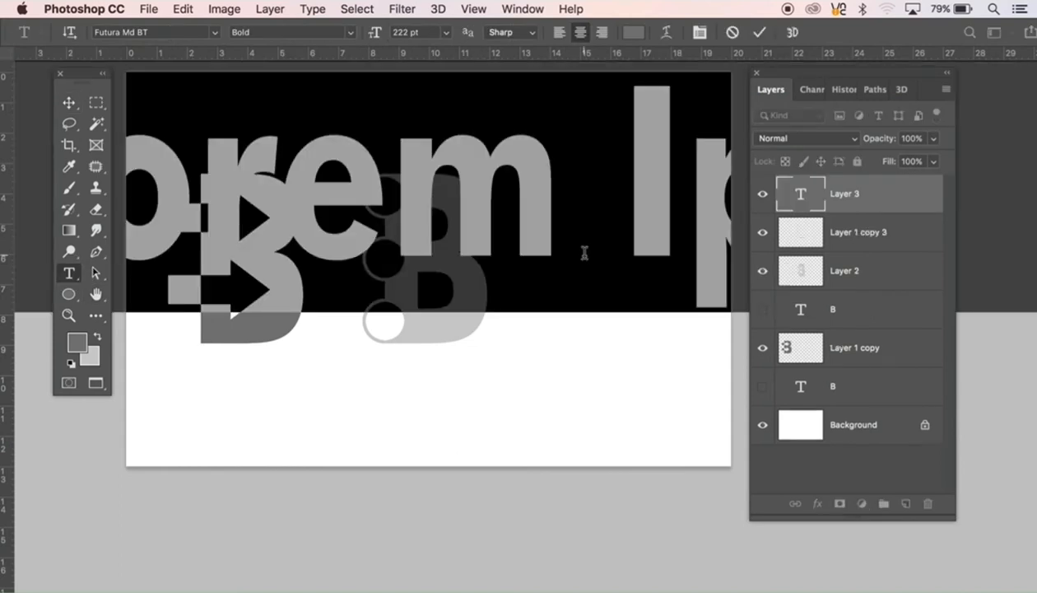
pyautogui.click(568, 256)
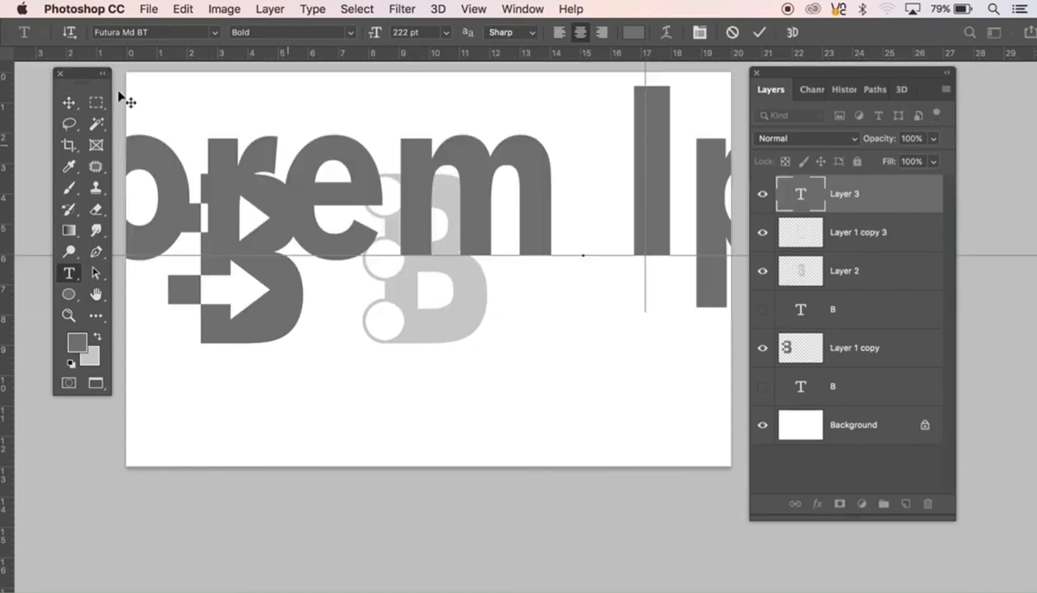
pyautogui.click(68, 105)
pyautogui.moveTo(593, 203); pyautogui.dragTo(635, 288)
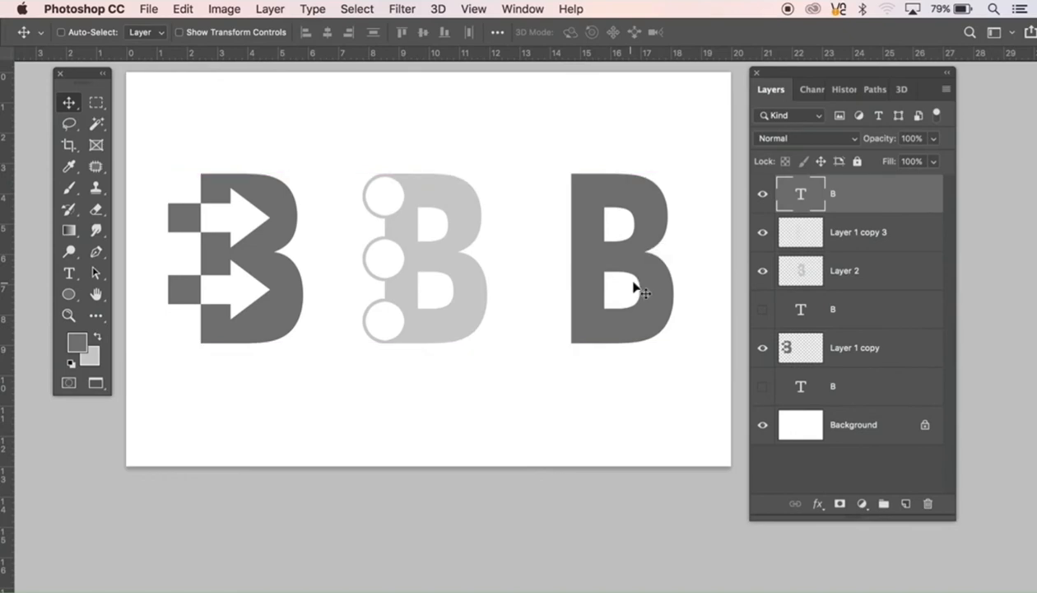
# Step: Recreate the third B as a dark grey fill from its outline on a new layer, with the text layer hidden, then deselect
pyautogui.keyDown('super'); pyautogui.click(797, 205); pyautogui.keyUp('super')
pyautogui.click(762, 195)
pyautogui.click(854, 237)
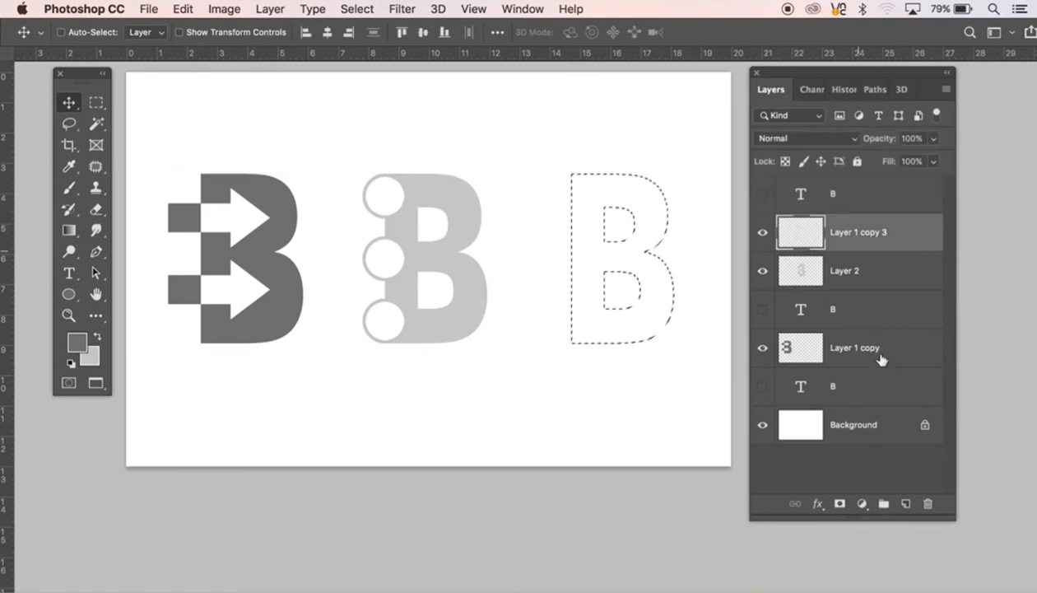
pyautogui.click(907, 504)
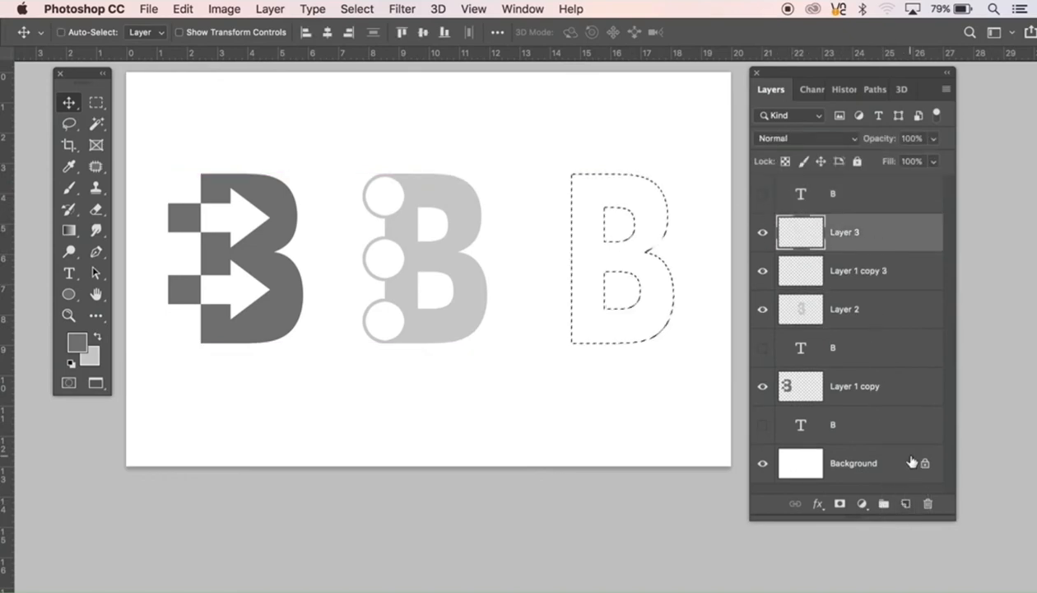
pyautogui.hotkey('alt', 'BackSpace')
pyautogui.press('super+d')
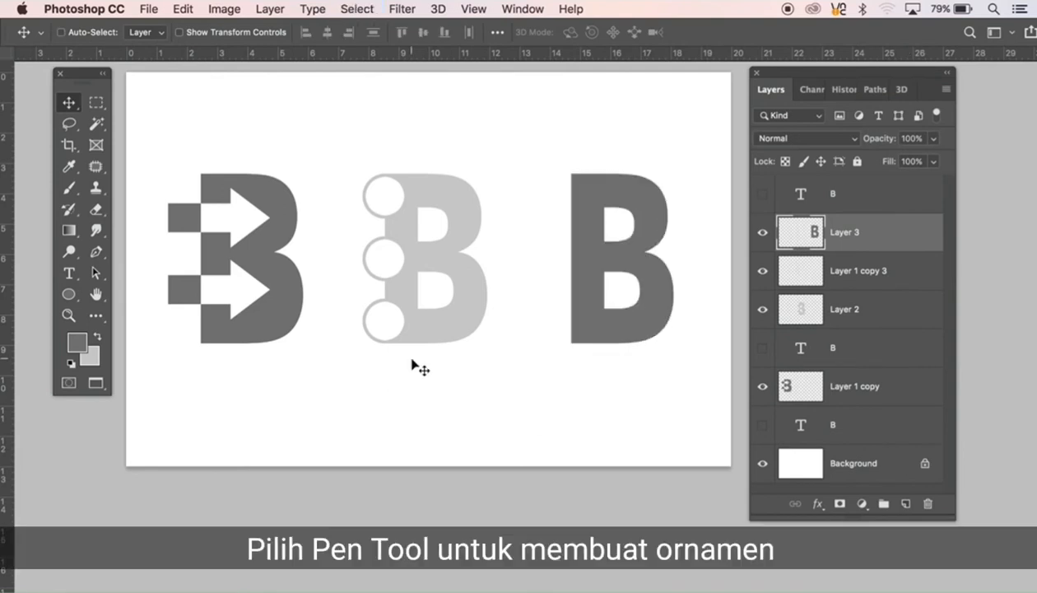
# Step: Draw a closed Pen path of a vine ornament along the third B's stem, with a large upper curl and a small outer curl
pyautogui.press('p')
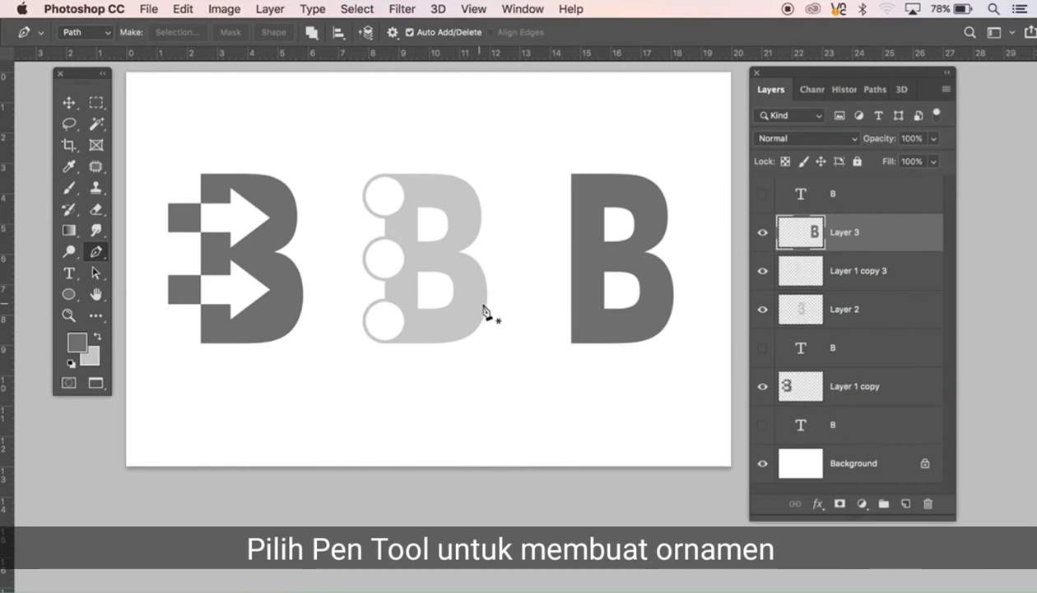
pyautogui.click(560, 350)
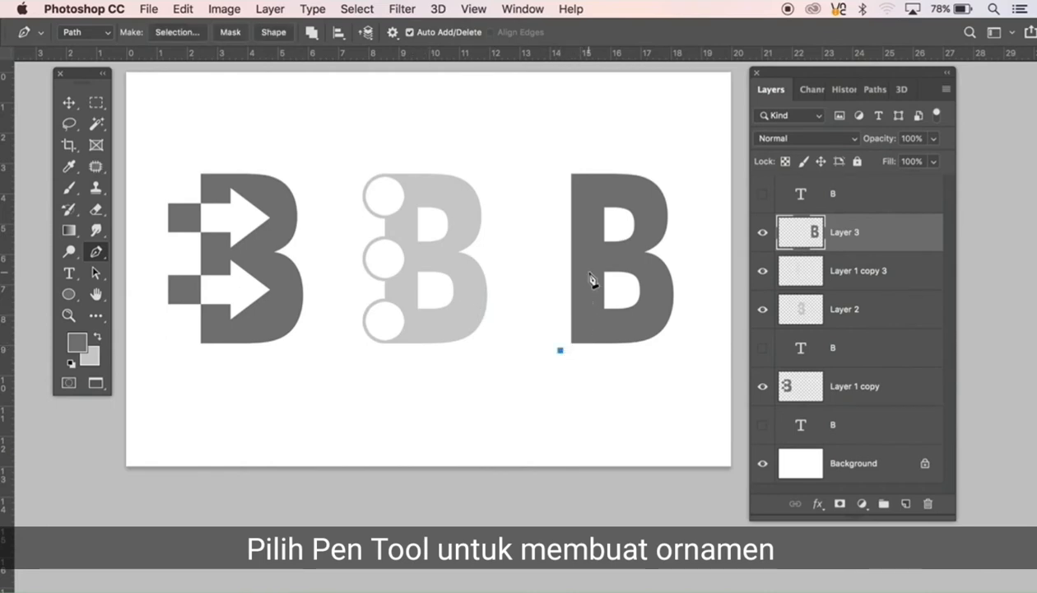
pyautogui.moveTo(589, 274); pyautogui.dragTo(577, 231)
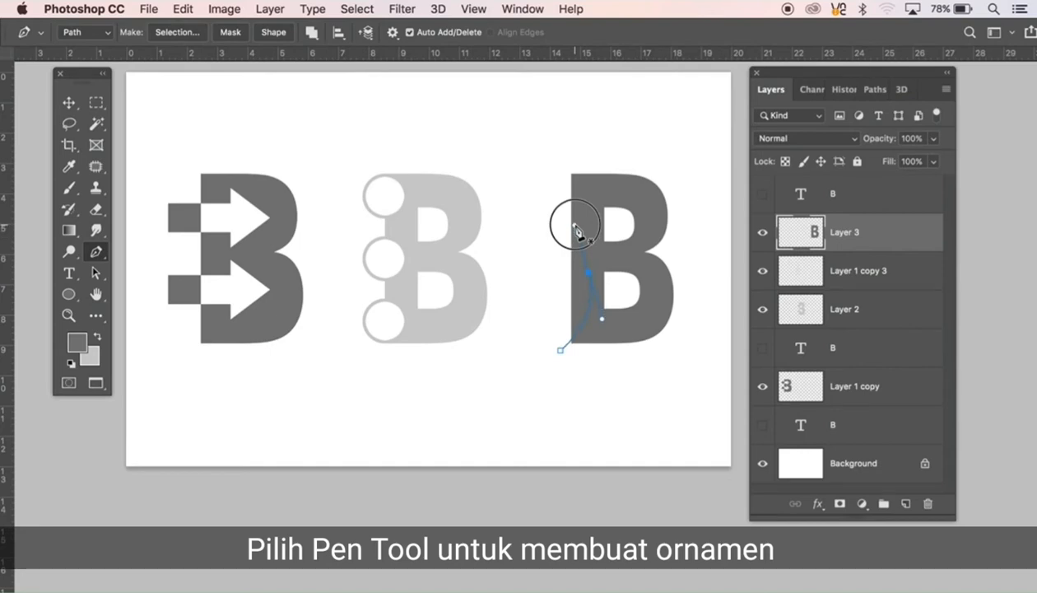
pyautogui.moveTo(573, 173)
pyautogui.mouseDown()
pyautogui.moveTo(587, 146)
pyautogui.moveTo(576, 166)
pyautogui.mouseUp()
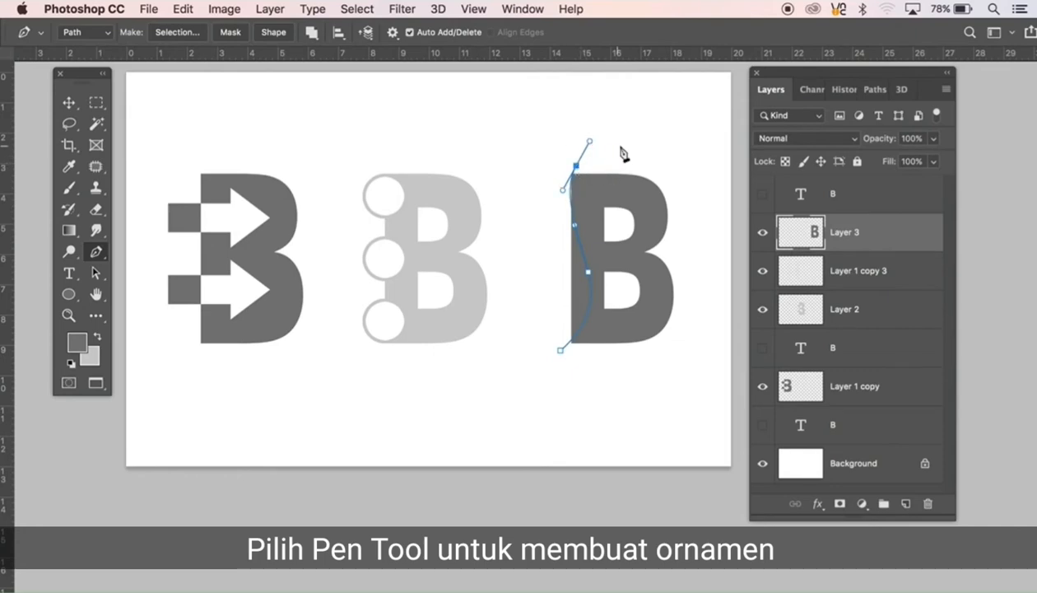
pyautogui.click(619, 147)
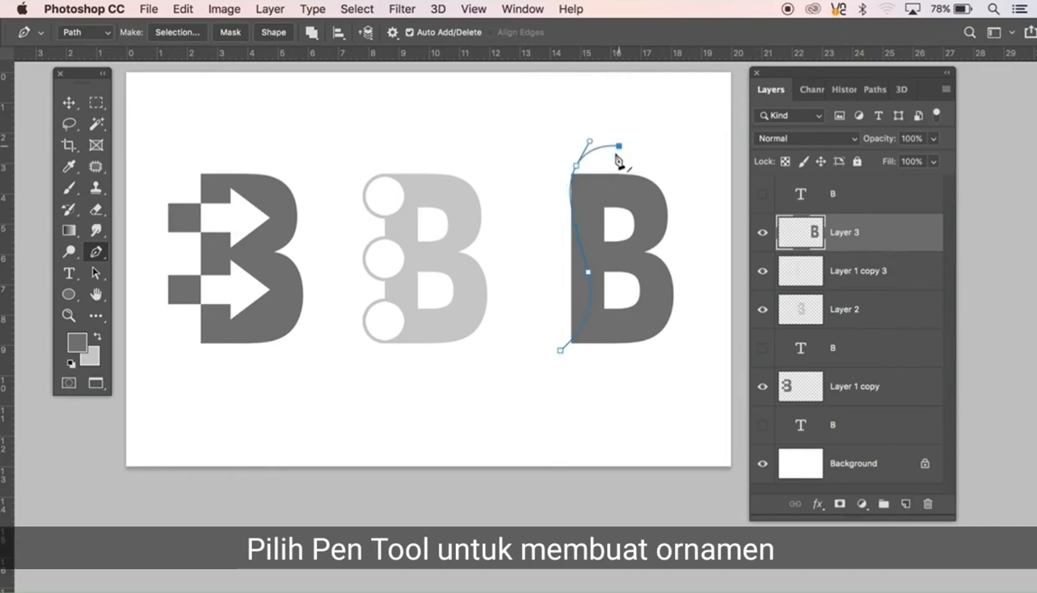
pyautogui.moveTo(617, 160); pyautogui.dragTo(641, 131)
pyautogui.click(644, 144)
pyautogui.moveTo(573, 139); pyautogui.dragTo(547, 167)
pyautogui.moveTo(565, 256); pyautogui.dragTo(524, 247)
pyautogui.click(567, 286)
pyautogui.moveTo(518, 272); pyautogui.dragTo(537, 379)
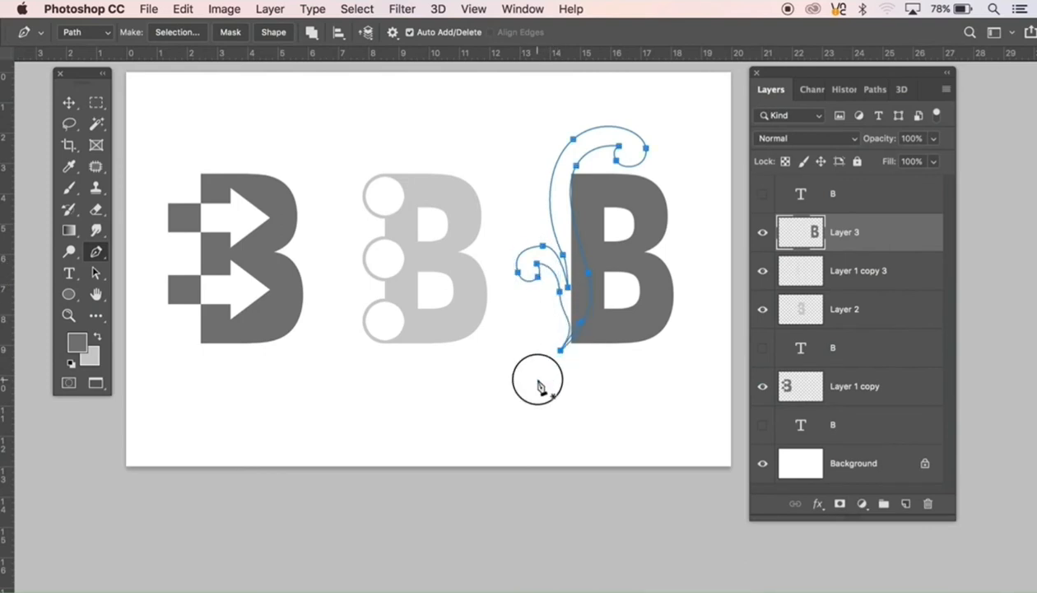
# Step: Adjust the ornament path's anchor points and handles where the small outer curl branches off the main vine
pyautogui.rightClick(564, 310)
pyautogui.keyDown('super'); pyautogui.click(567, 313); pyautogui.keyUp('super')
pyautogui.moveTo(564, 323); pyautogui.dragTo(429, 373)
pyautogui.keyDown('super'); pyautogui.click(609, 246); pyautogui.keyUp('super')
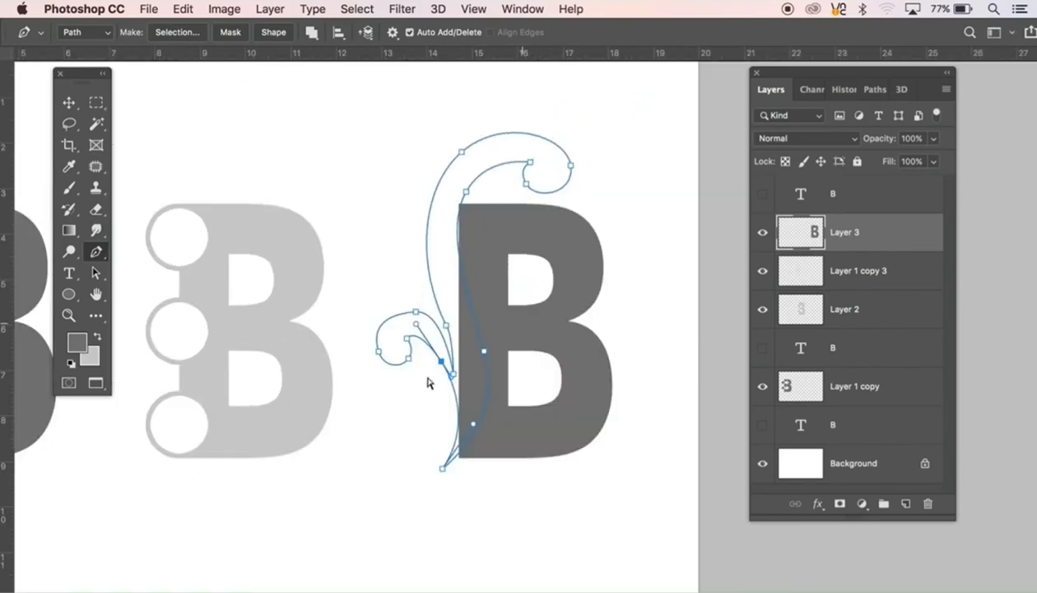
pyautogui.keyDown('super'); pyautogui.click(417, 313); pyautogui.keyUp('super')
pyautogui.moveTo(417, 313); pyautogui.dragTo(443, 309)
pyautogui.moveTo(453, 373); pyautogui.dragTo(461, 374)
pyautogui.keyDown('super'); pyautogui.click(450, 335); pyautogui.keyUp('super')
pyautogui.moveTo(446, 325); pyautogui.dragTo(464, 359)
pyautogui.moveTo(415, 250); pyautogui.dragTo(410, 238)
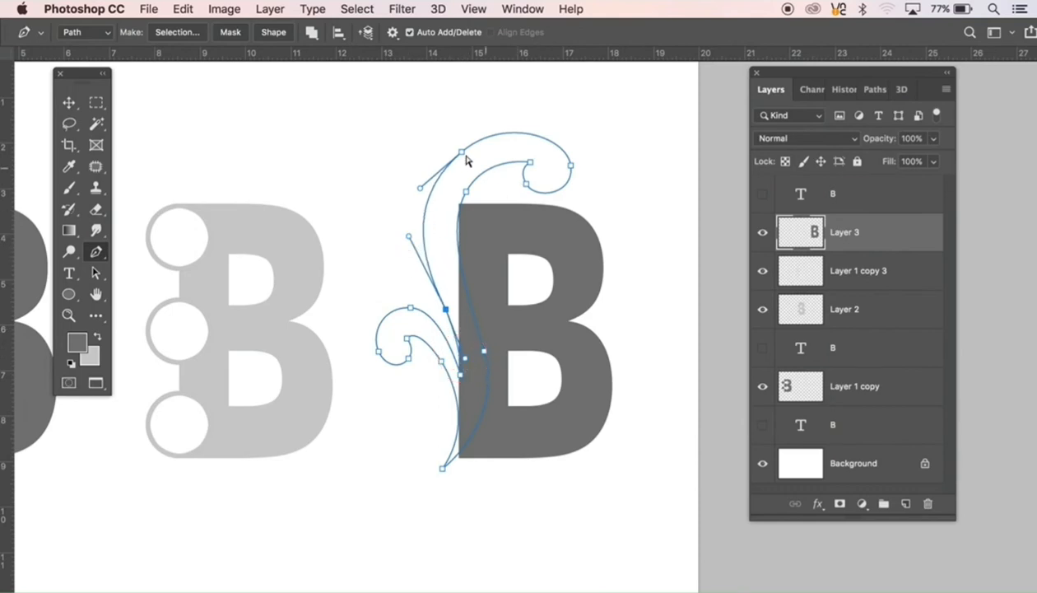
# Step: Reshape the ornament path's large upper curl by shifting its anchor points inward and smoothing the long outer curve
pyautogui.moveTo(462, 151); pyautogui.dragTo(456, 153)
pyautogui.moveTo(570, 166); pyautogui.dragTo(558, 161)
pyautogui.moveTo(555, 131); pyautogui.dragTo(530, 205)
pyautogui.click(465, 192)
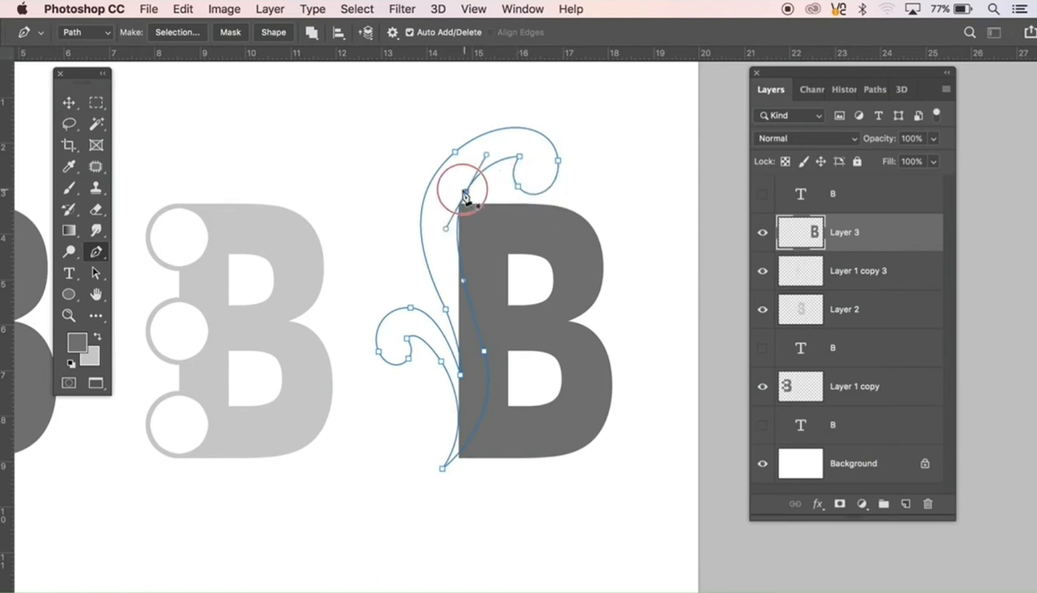
pyautogui.moveTo(464, 195); pyautogui.dragTo(464, 192)
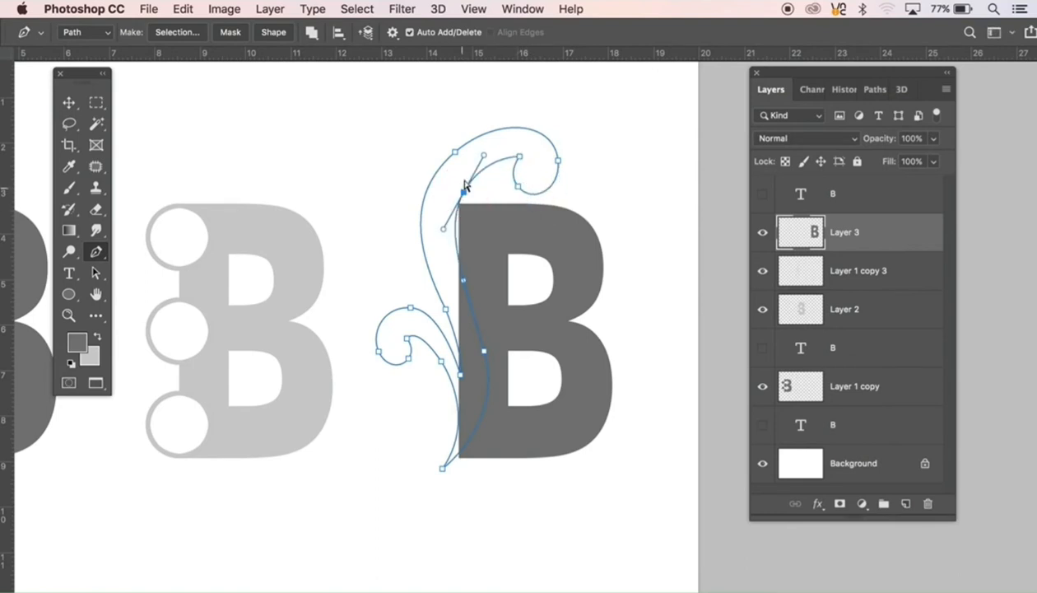
pyautogui.keyDown('super'); pyautogui.click(455, 152); pyautogui.keyUp('super')
pyautogui.moveTo(410, 235); pyautogui.dragTo(415, 248)
# Step: Refine the small outer curl's rounded end and upper curve, and raise its inner corner slightly
pyautogui.keyDown('super'); pyautogui.click(389, 279); pyautogui.keyUp('super')
pyautogui.keyDown('super'); pyautogui.click(396, 366); pyautogui.keyUp('super')
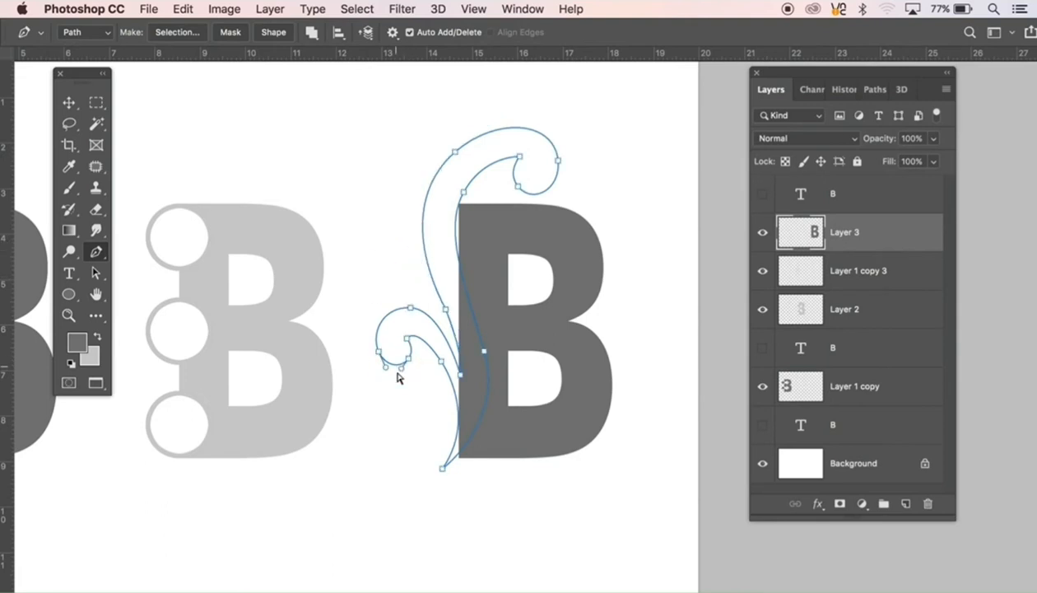
pyautogui.moveTo(385, 367); pyautogui.dragTo(460, 366)
pyautogui.keyDown('super'); pyautogui.click(419, 395); pyautogui.keyUp('super')
pyautogui.keyDown('super'); pyautogui.click(457, 391); pyautogui.keyUp('super')
pyautogui.moveTo(410, 307); pyautogui.dragTo(414, 312)
pyautogui.keyDown('super'); pyautogui.click(505, 448); pyautogui.keyUp('super')
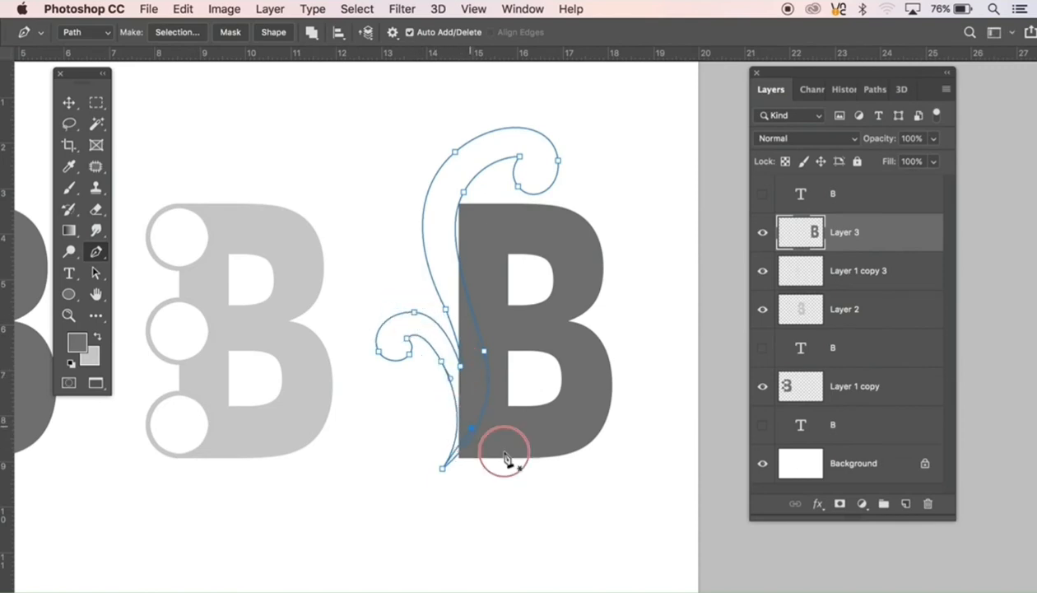
# Step: Shift the whole ornament path slightly to the right, convert it to a selection, and clear that area from Layer 3
pyautogui.press('super+t')
pyautogui.moveTo(467, 419); pyautogui.dragTo(472, 415)
pyautogui.press('Return')
pyautogui.press('super+Return')
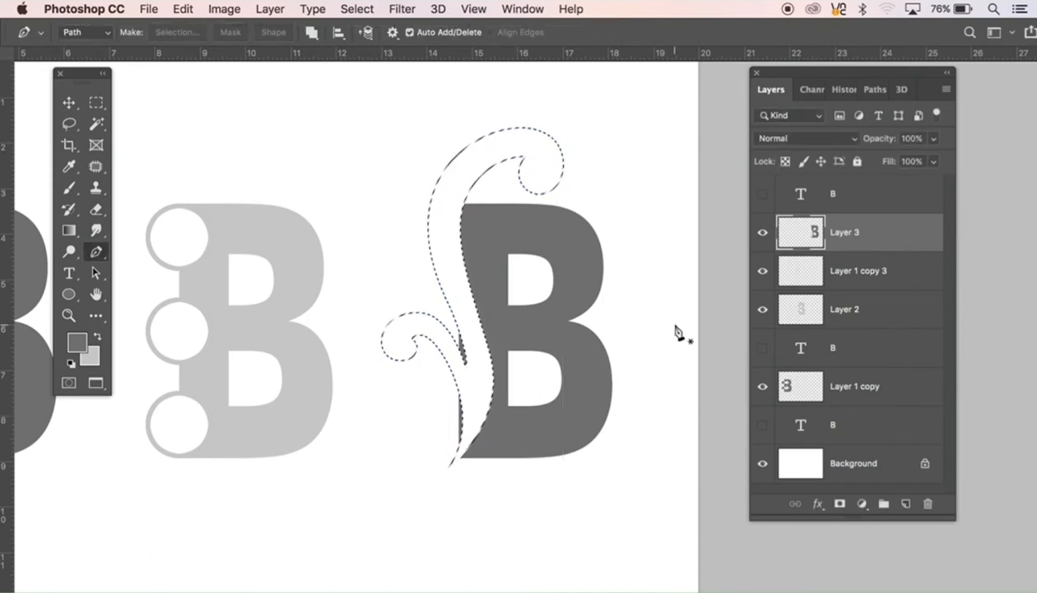
# Step: Invert the selection and erase the leftover grey slivers of the stem along the ornament's outer side
pyautogui.press('shift+super+i')
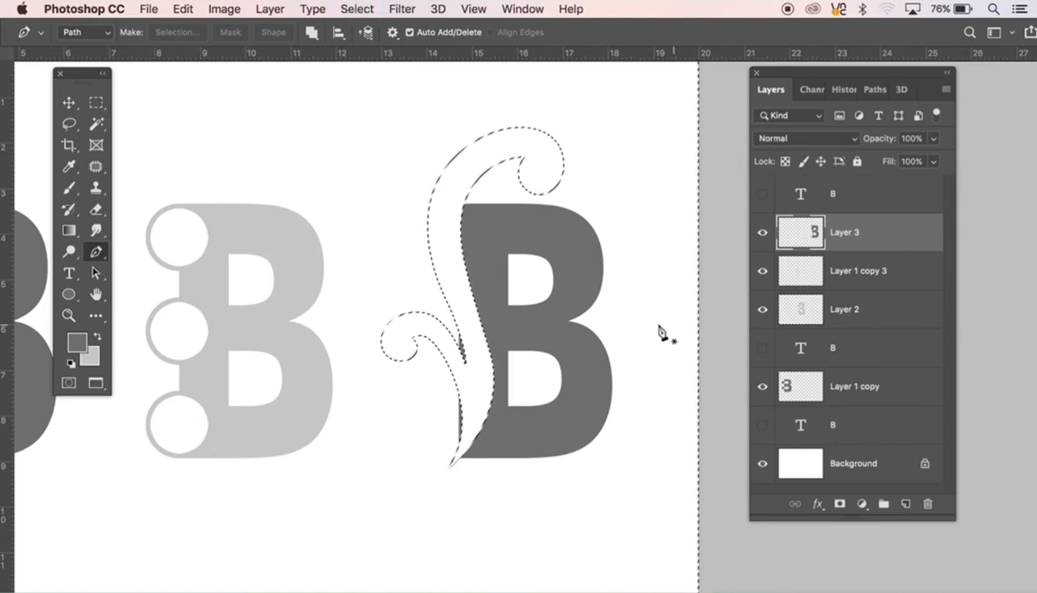
pyautogui.press('e')
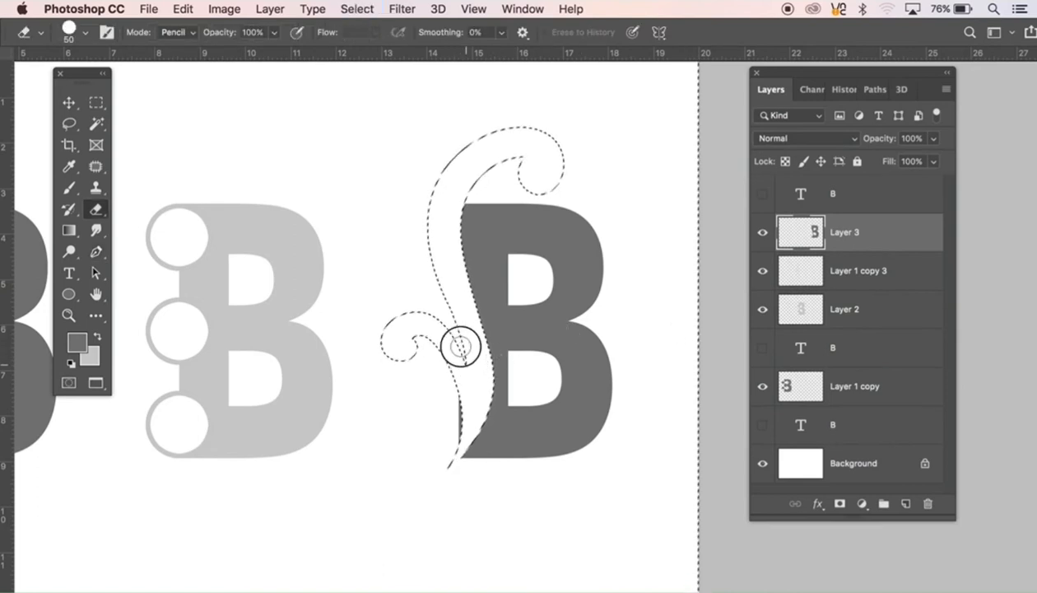
pyautogui.moveTo(462, 365)
pyautogui.mouseDown()
pyautogui.moveTo(453, 439)
pyautogui.moveTo(461, 409)
pyautogui.mouseUp()
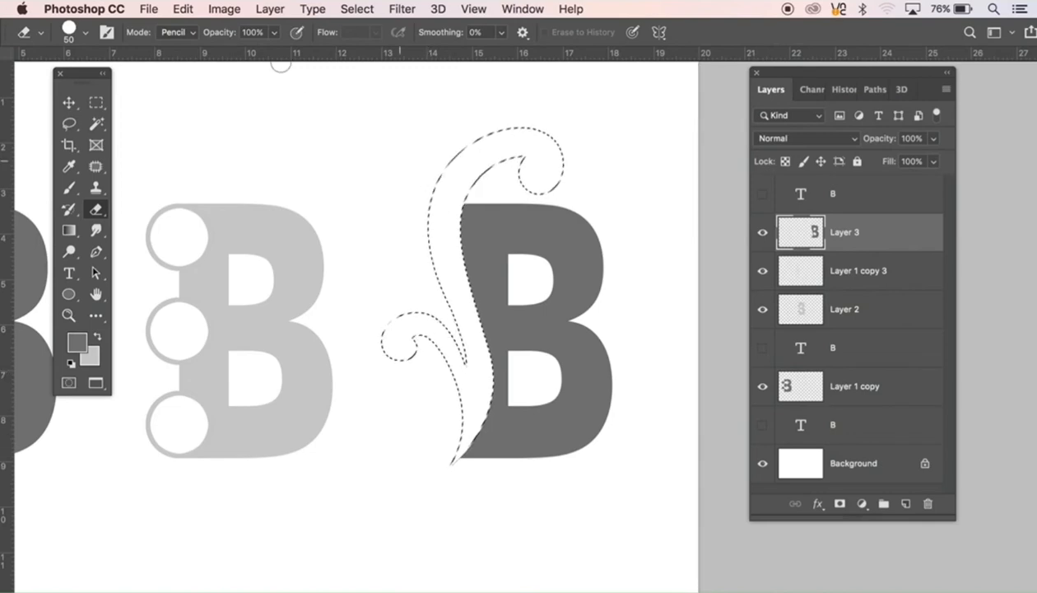
# Step: Stroke the selection with an 11 px centered grey outline on Layer 3, then deselect
pyautogui.click(182, 9)
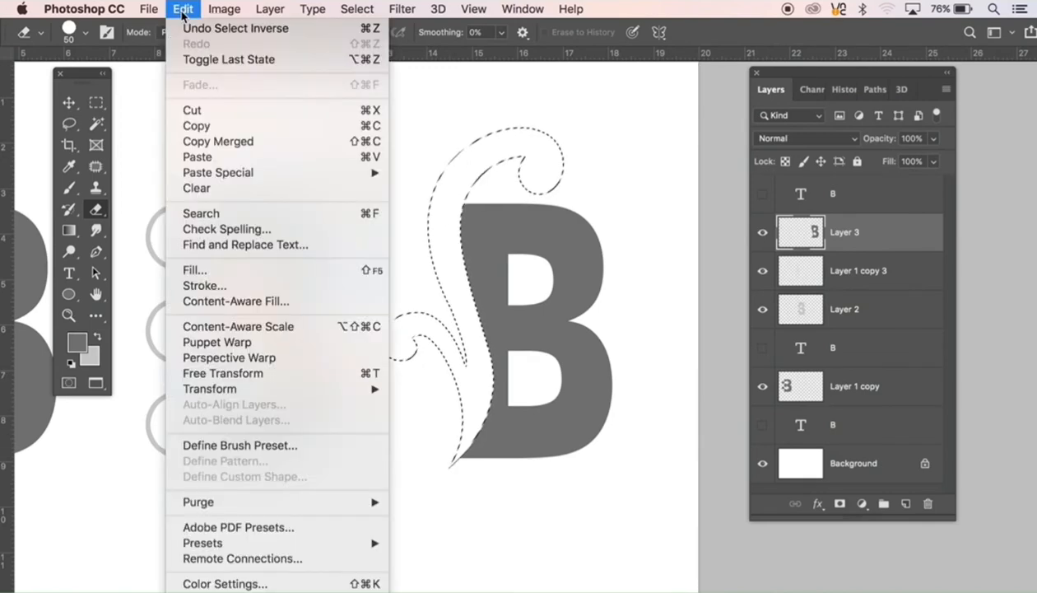
pyautogui.click(202, 285)
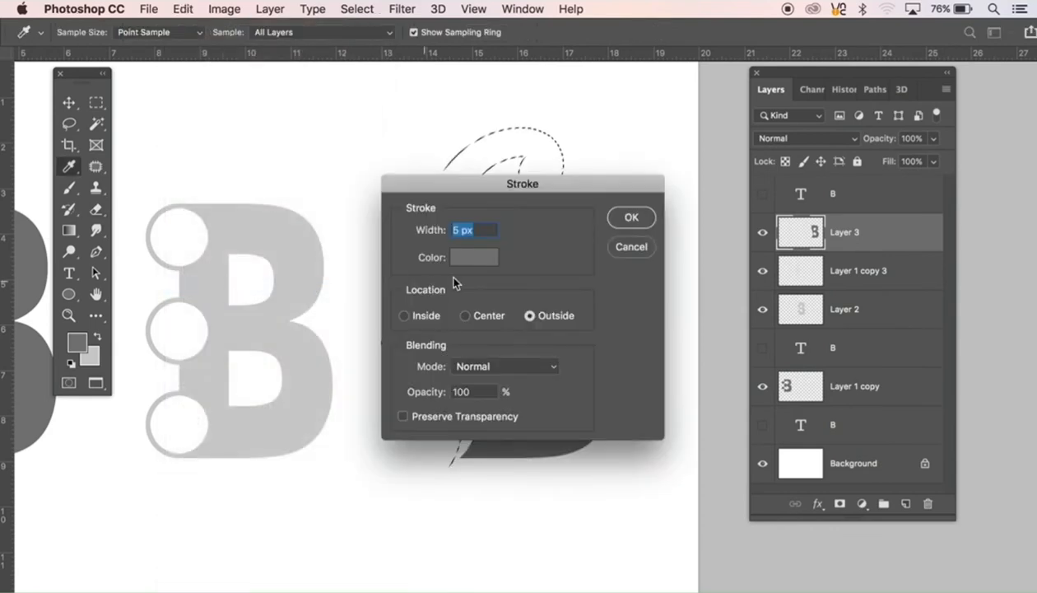
pyautogui.write('11')
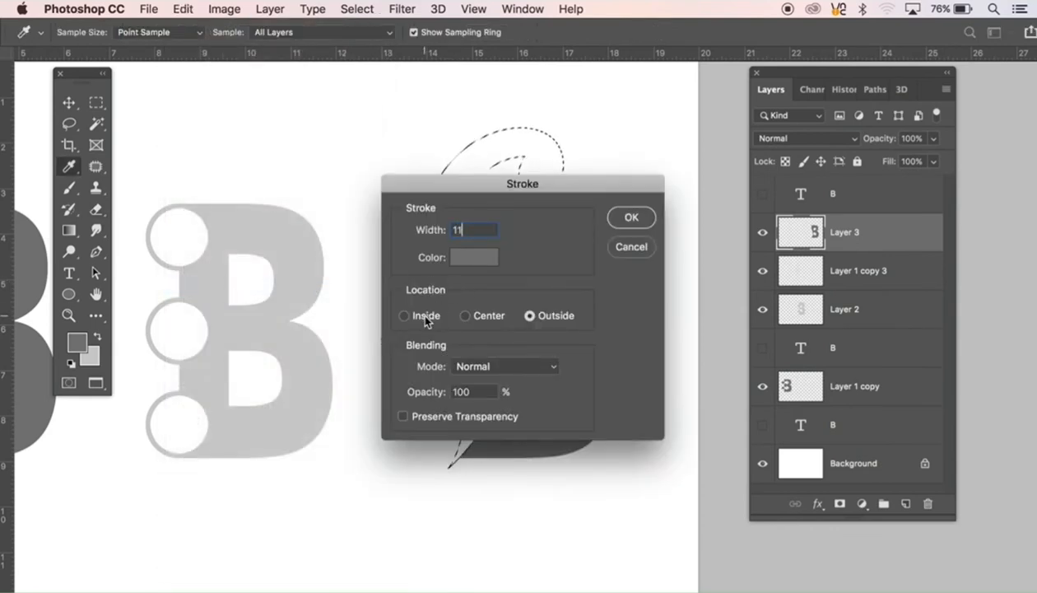
pyautogui.click(468, 317)
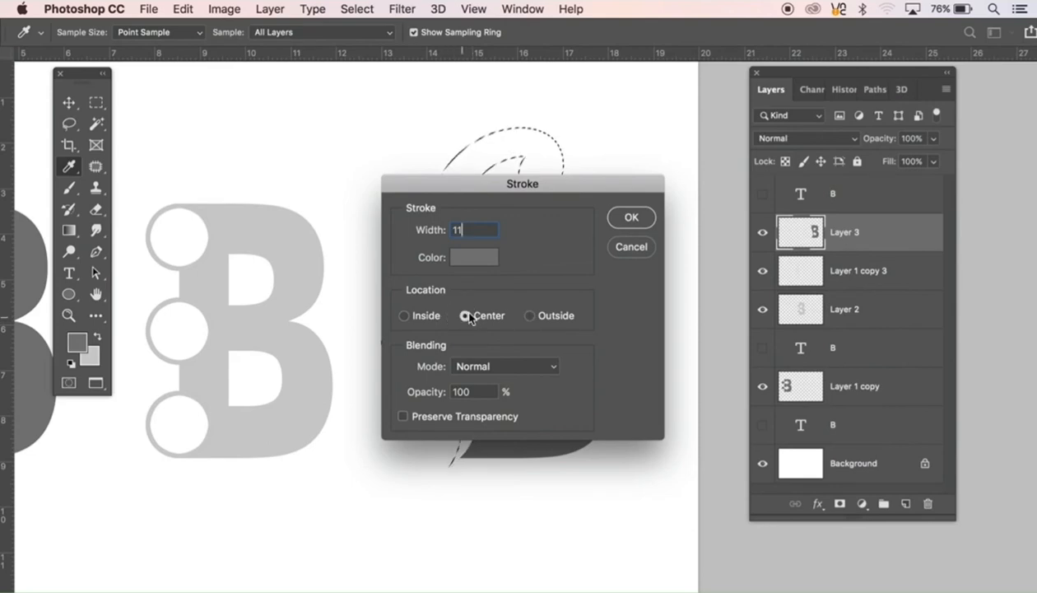
pyautogui.click(633, 218)
pyautogui.press('e')
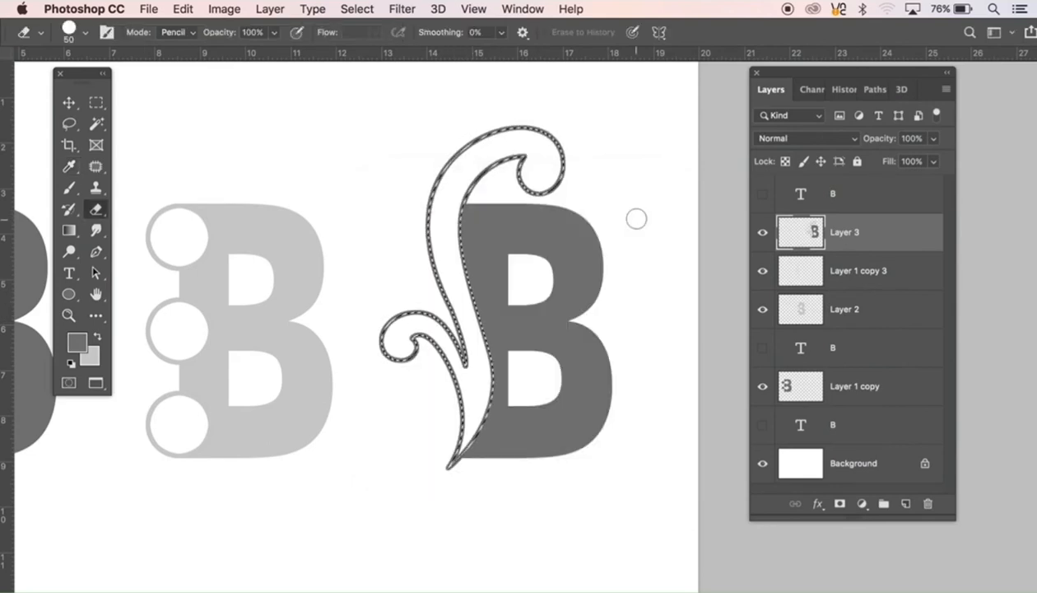
pyautogui.press('super+d')
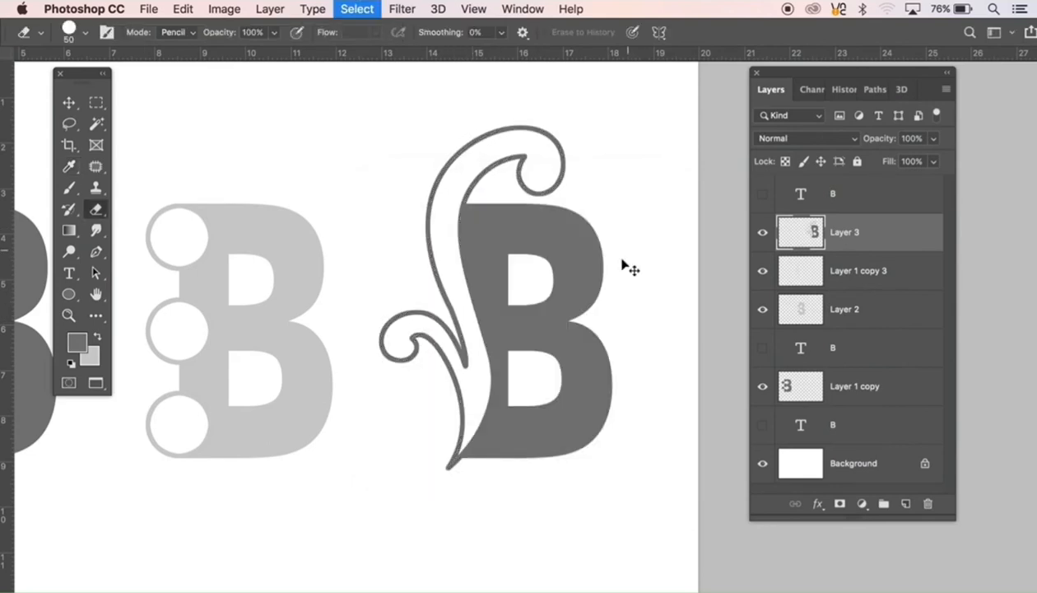
# Step: Move Layer 1 copy directly below Layer 2 and group it with Layer 2, Layer 1 copy 3 and Layer 3
pyautogui.press('v')
pyautogui.keyDown('alt'); pyautogui.click(463, 346); pyautogui.keyUp('alt')
pyautogui.keyDown('alt'); pyautogui.click(463, 346); pyautogui.keyUp('alt')
pyautogui.keyDown('alt'); pyautogui.click(433, 349); pyautogui.keyUp('alt')
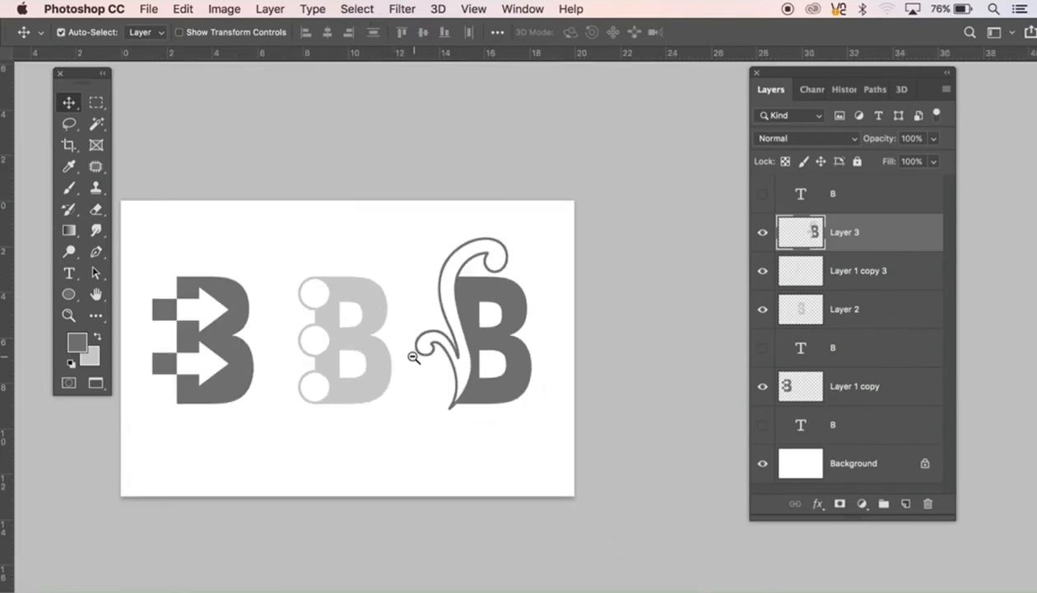
pyautogui.keyDown('alt'); pyautogui.click(407, 353); pyautogui.keyUp('alt')
pyautogui.moveTo(407, 364); pyautogui.dragTo(427, 343)
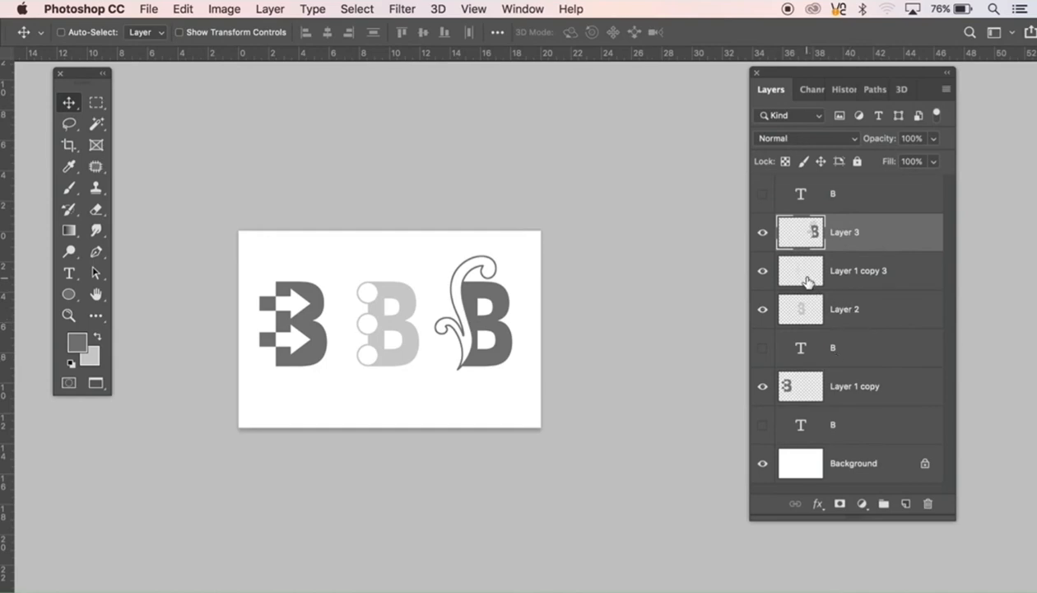
pyautogui.moveTo(864, 395); pyautogui.dragTo(858, 329)
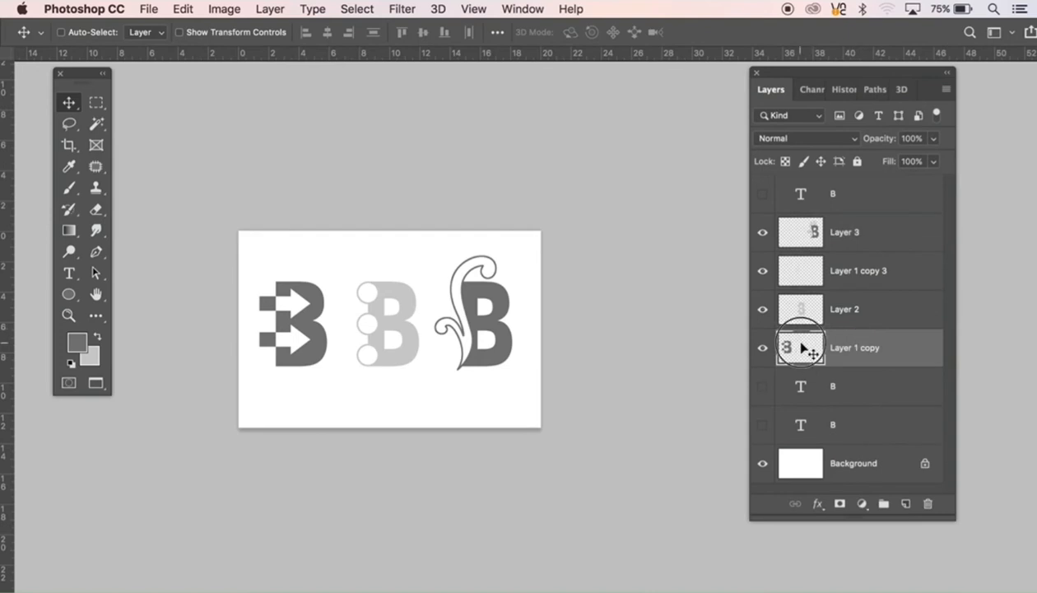
pyautogui.keyDown('shift'); pyautogui.click(799, 305); pyautogui.keyUp('shift')
pyautogui.keyDown('shift'); pyautogui.click(799, 278); pyautogui.keyUp('shift')
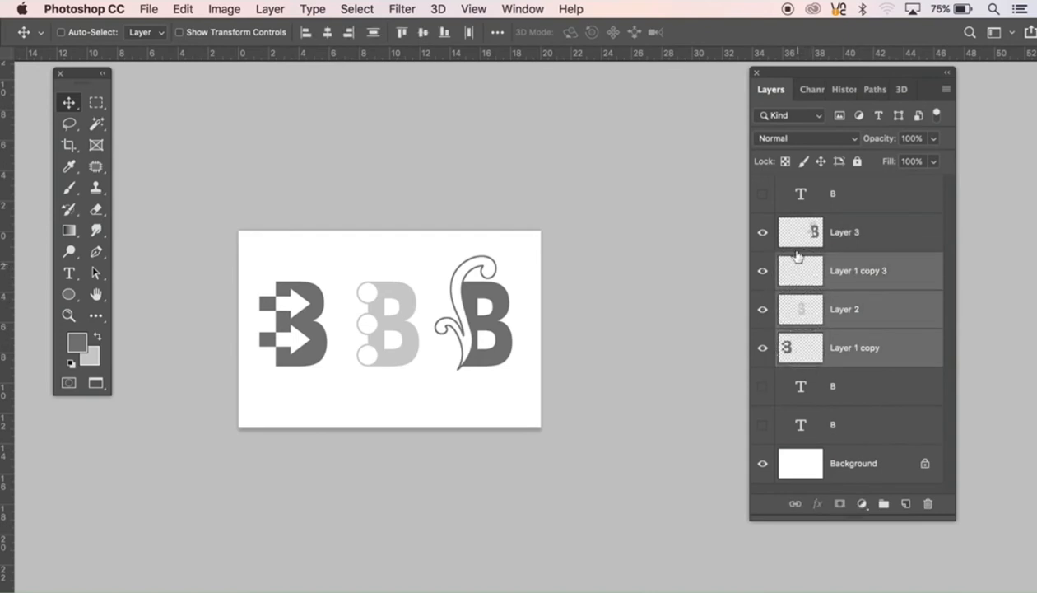
pyautogui.keyDown('shift'); pyautogui.click(787, 236); pyautogui.keyUp('shift')
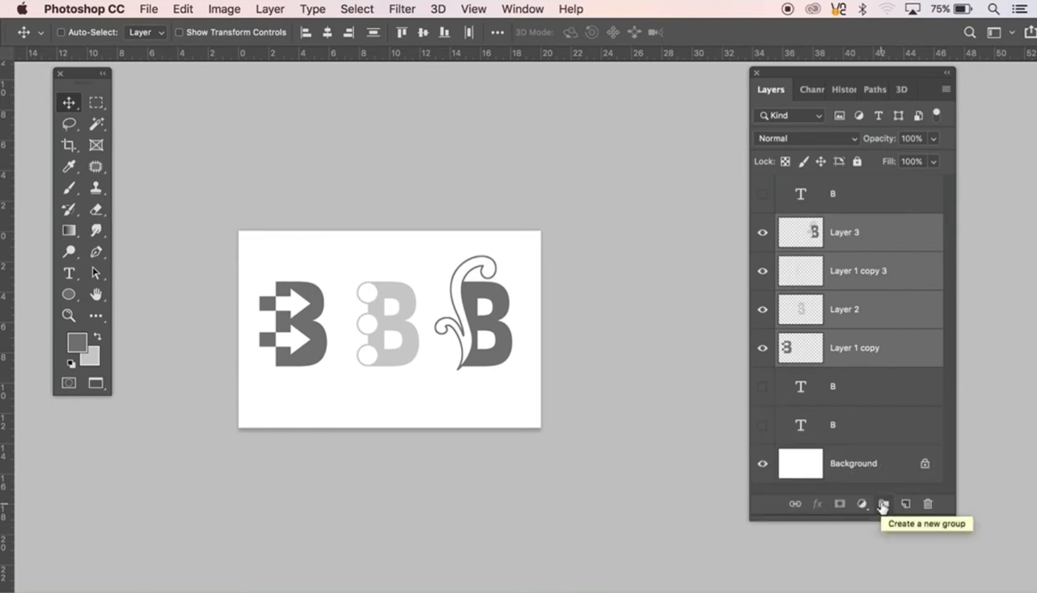
pyautogui.click(882, 505)
# Step: Hide Group 1 and show the text layer B directly below it
pyautogui.click(763, 223)
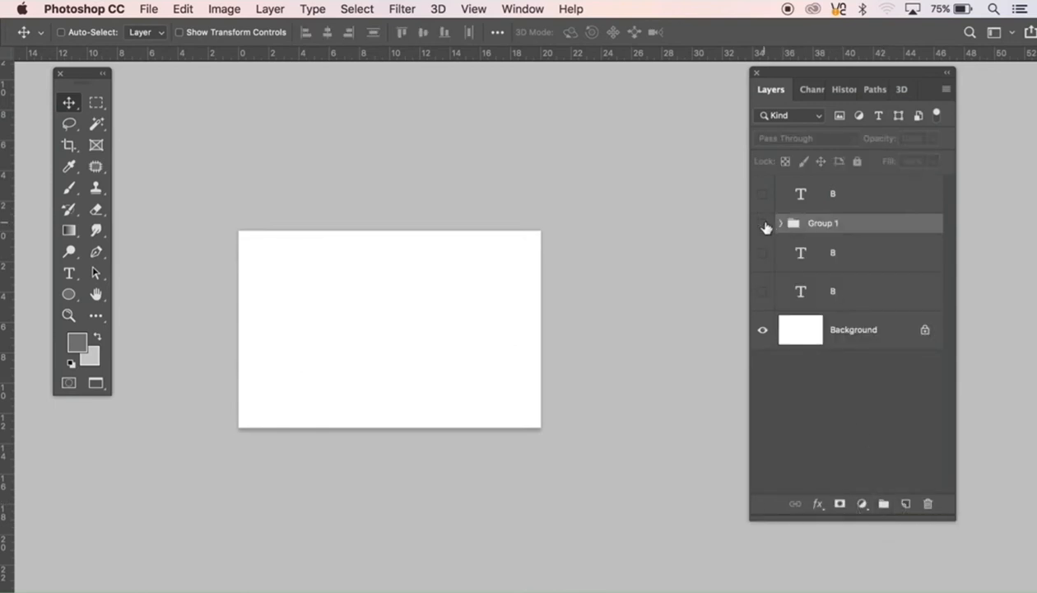
pyautogui.click(847, 261)
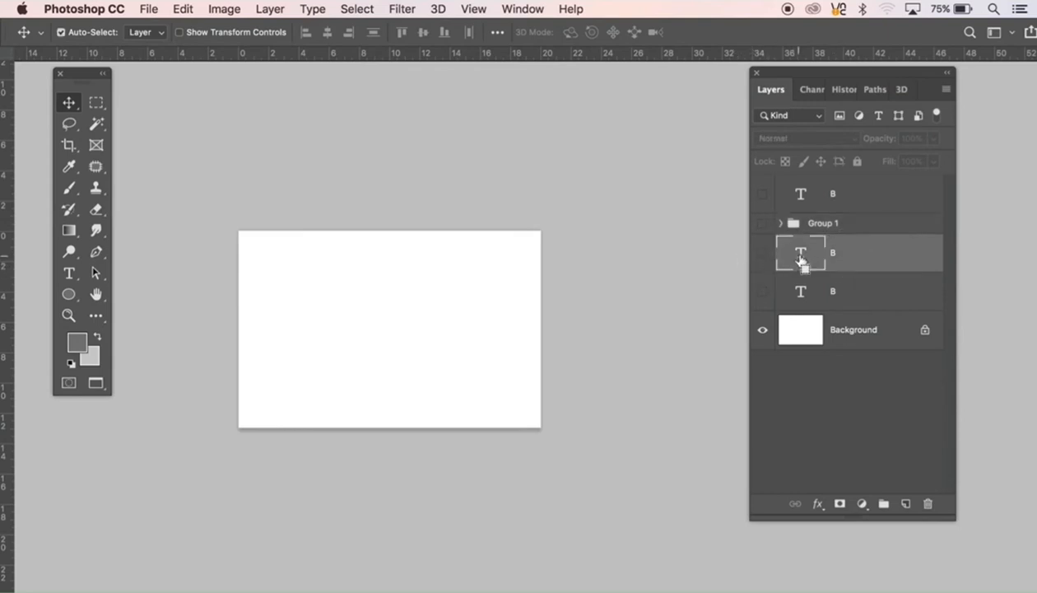
pyautogui.click(763, 253)
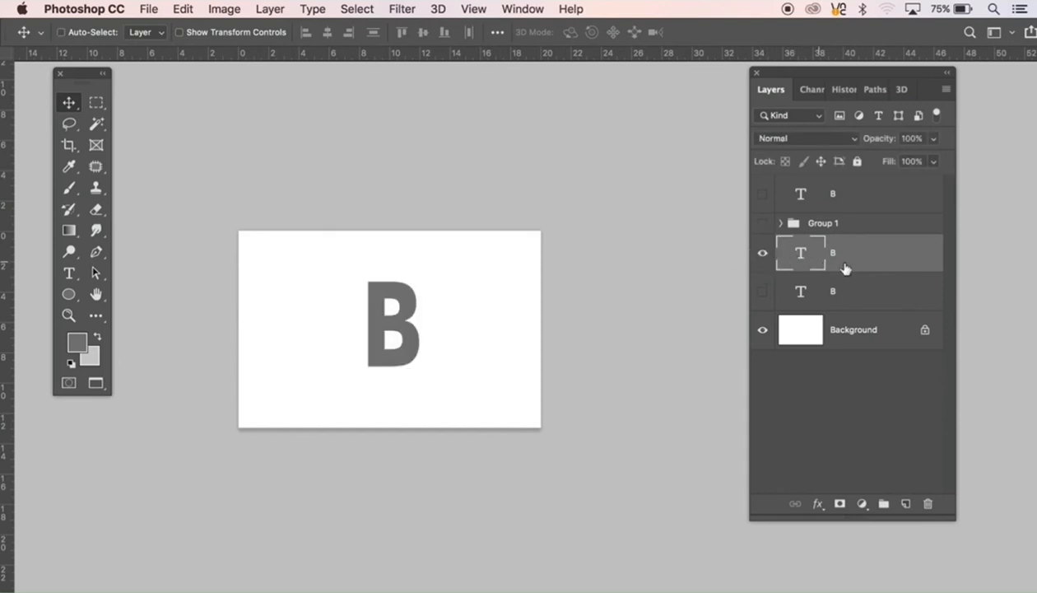
# Step: Set the font of the visible text B to Arial Black Regular and move the letter to the left part of the canvas
pyautogui.press('t')
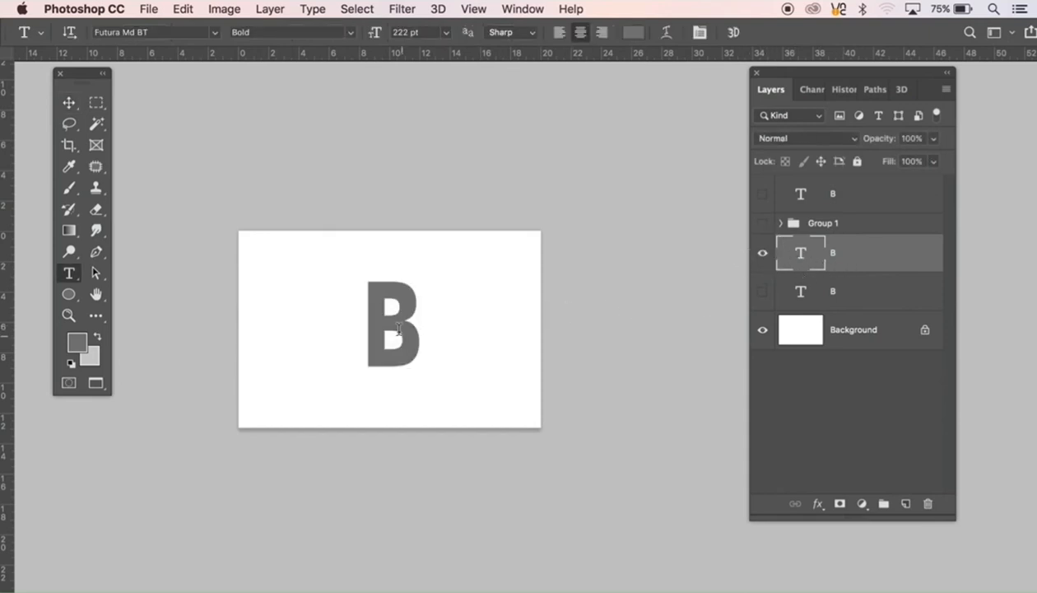
pyautogui.doubleClick(399, 323)
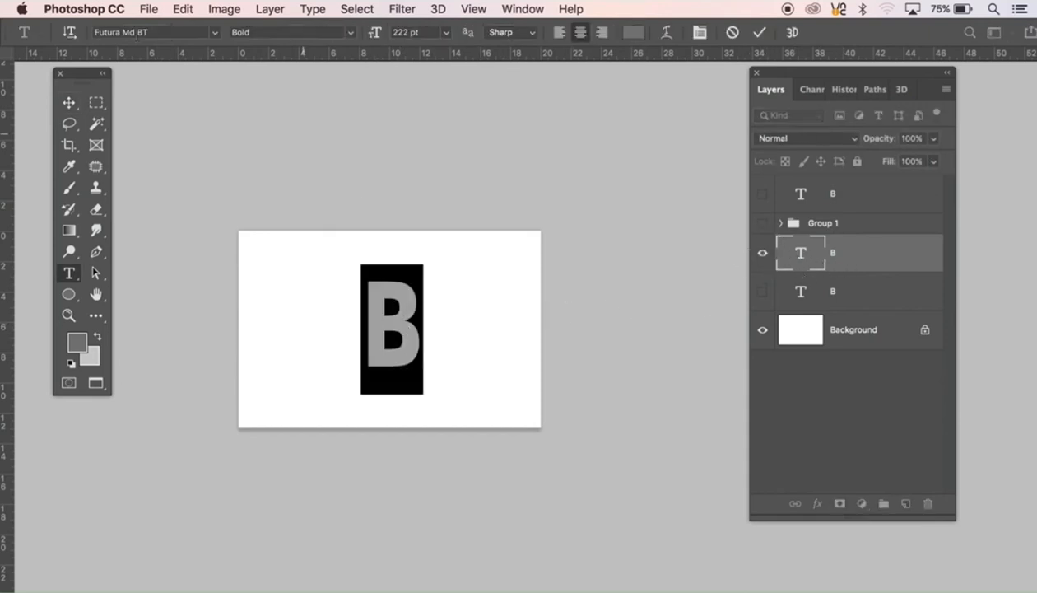
pyautogui.moveTo(153, 39); pyautogui.dragTo(71, 34)
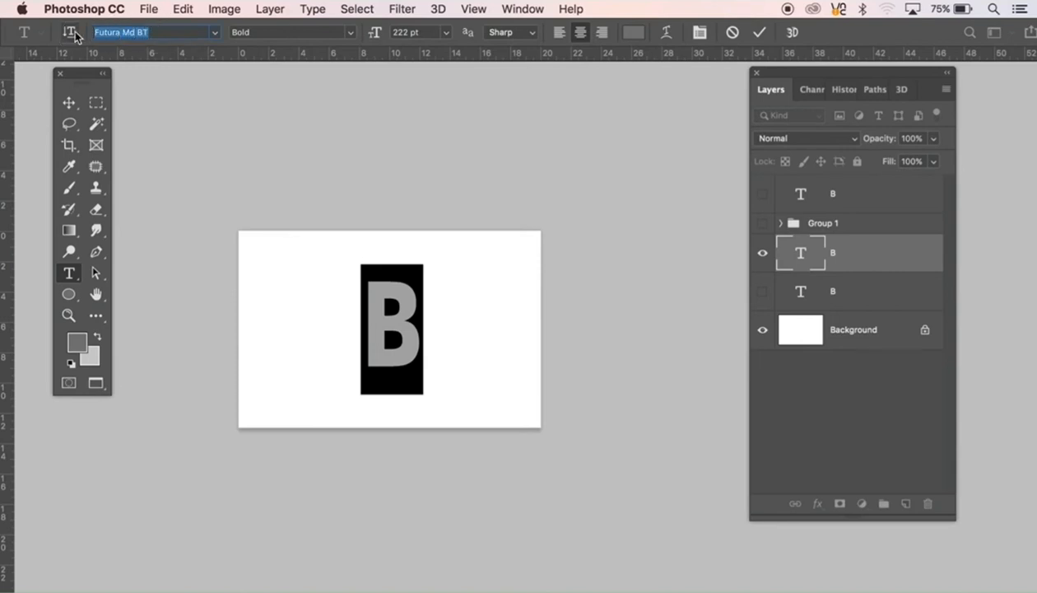
pyautogui.write('arial')
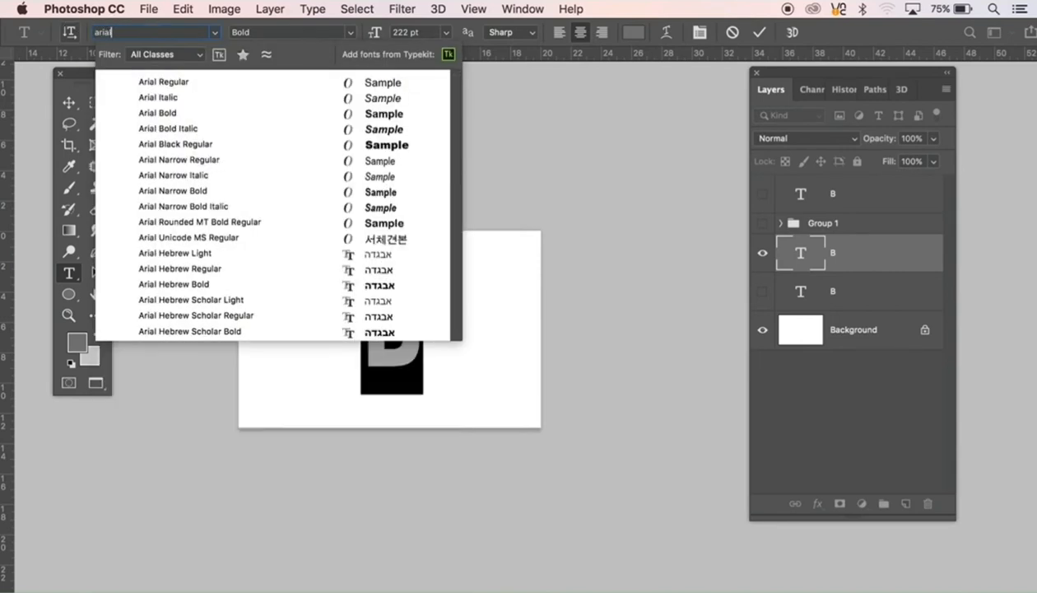
pyautogui.write(' b')
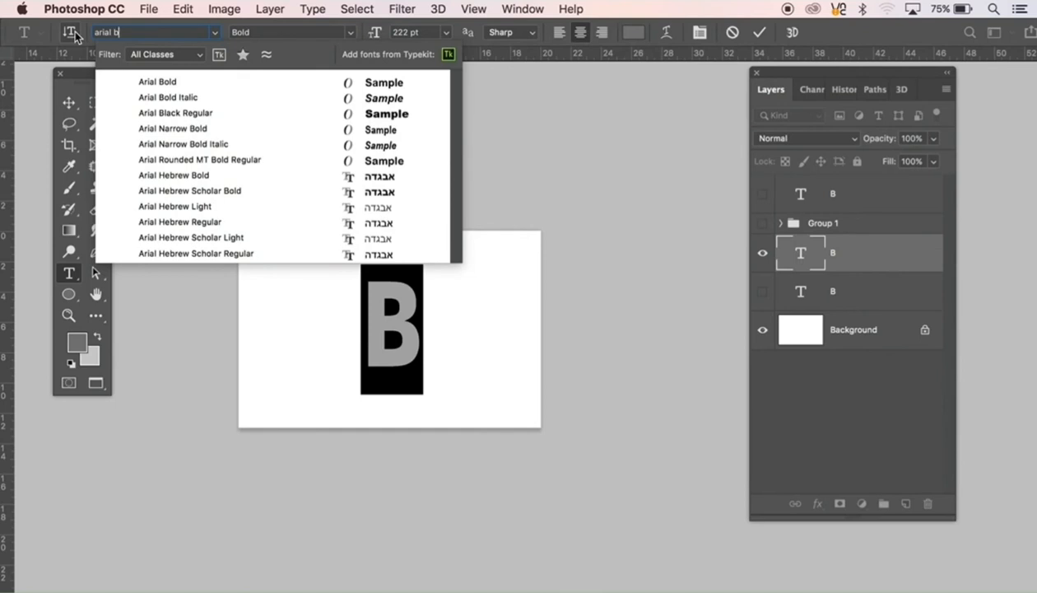
pyautogui.write('l')
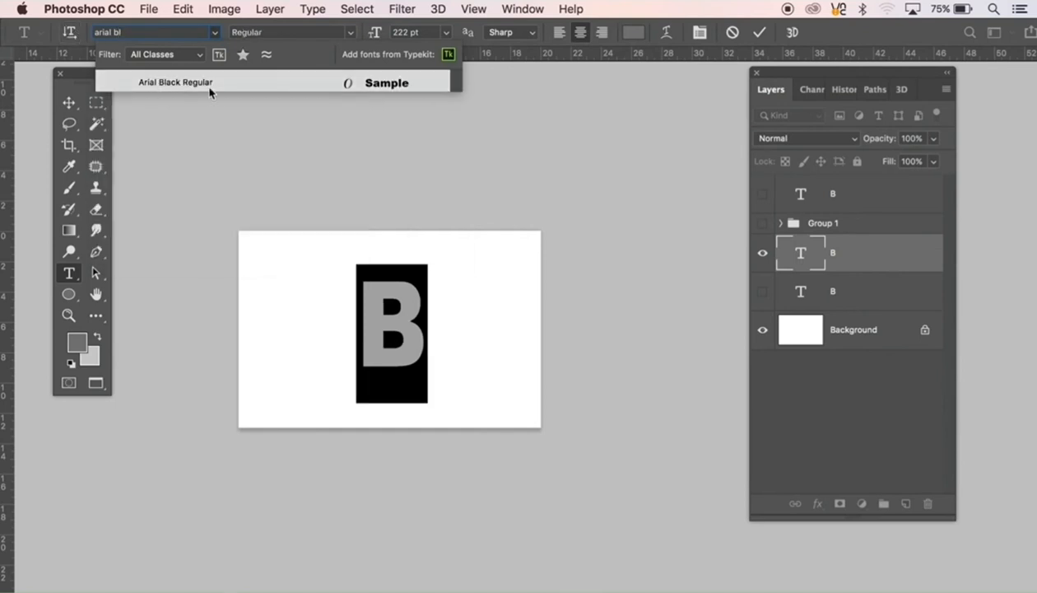
pyautogui.click(201, 85)
pyautogui.click(70, 104)
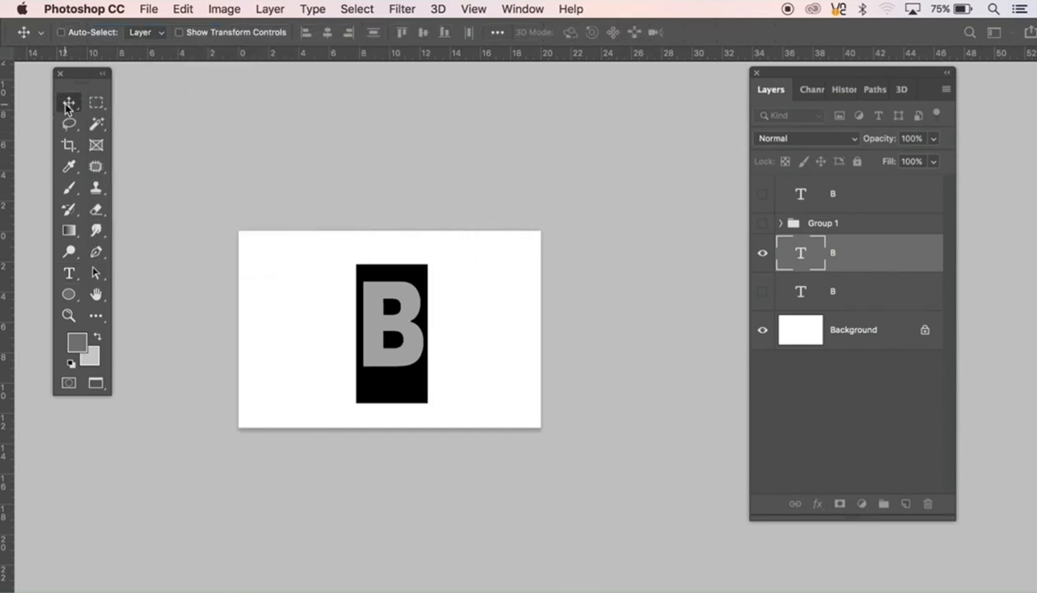
pyautogui.moveTo(407, 340); pyautogui.dragTo(339, 352)
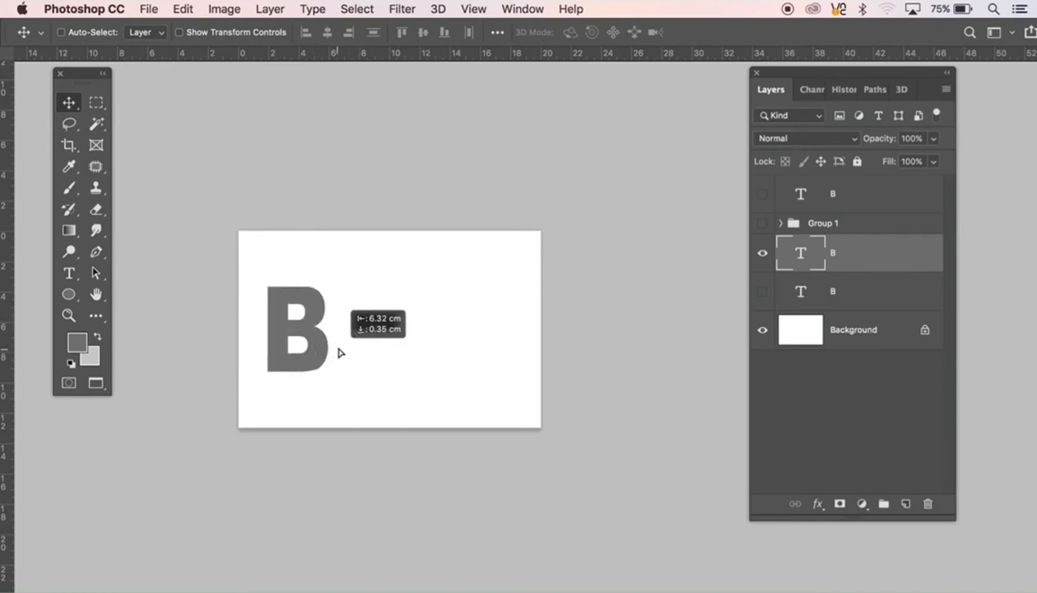
# Step: Load the text B's outline as a selection, fill it with the dark grey foreground colour on a new layer, and hide the text layer
pyautogui.keyDown('super'); pyautogui.click(808, 265); pyautogui.keyUp('super')
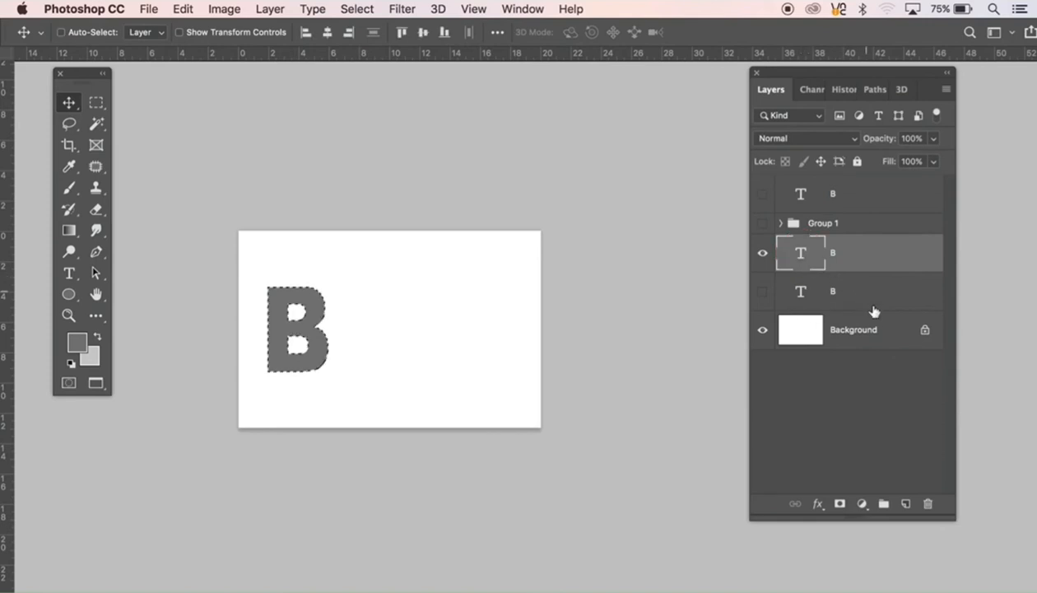
pyautogui.click(905, 503)
pyautogui.click(763, 292)
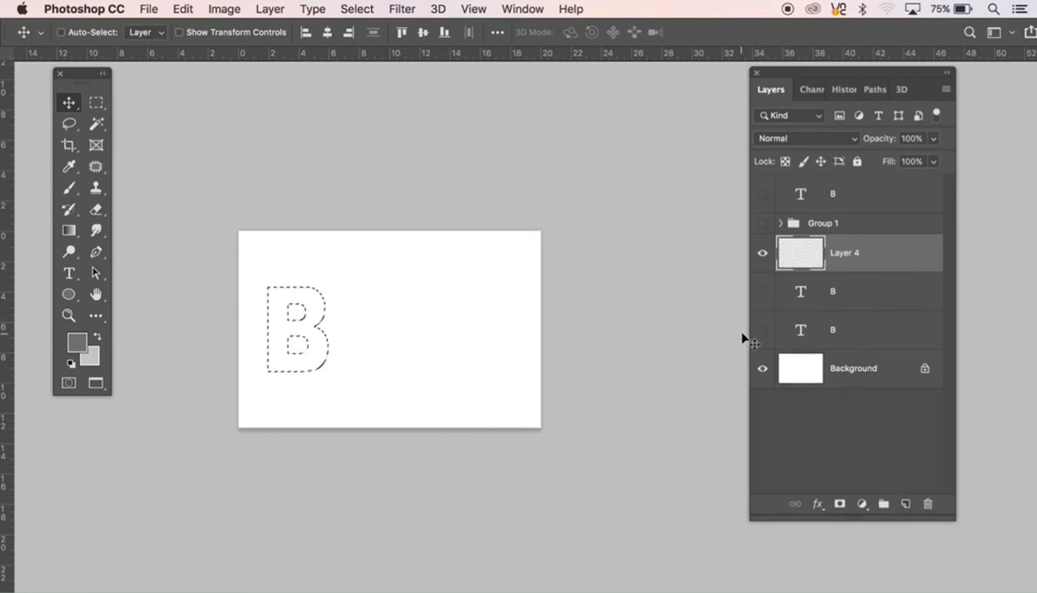
pyautogui.hotkey('alt', 'BackSpace')
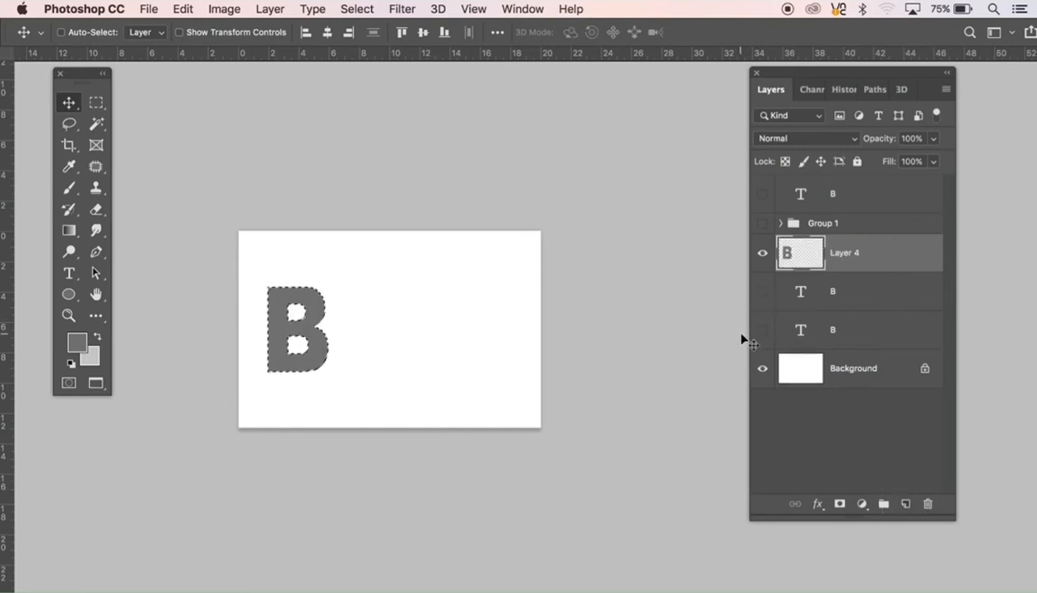
pyautogui.press('super+d')
# Step: Fill the two holes of the B on Layer 4 with dark grey by inverting a selection of its surroundings, then deselect
pyautogui.press('w')
pyautogui.click(422, 334)
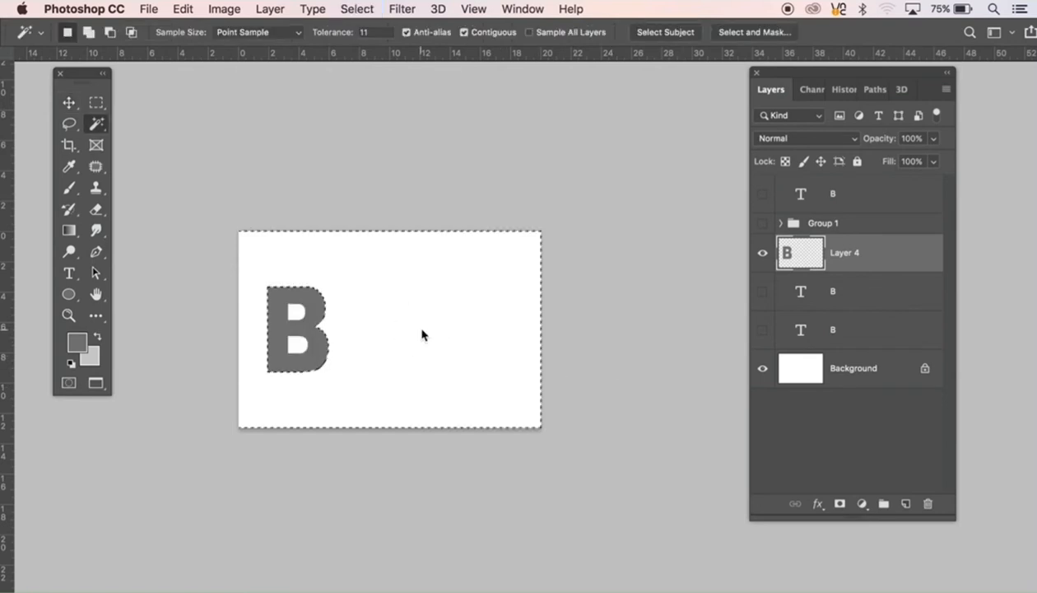
pyautogui.press('super+shift+i')
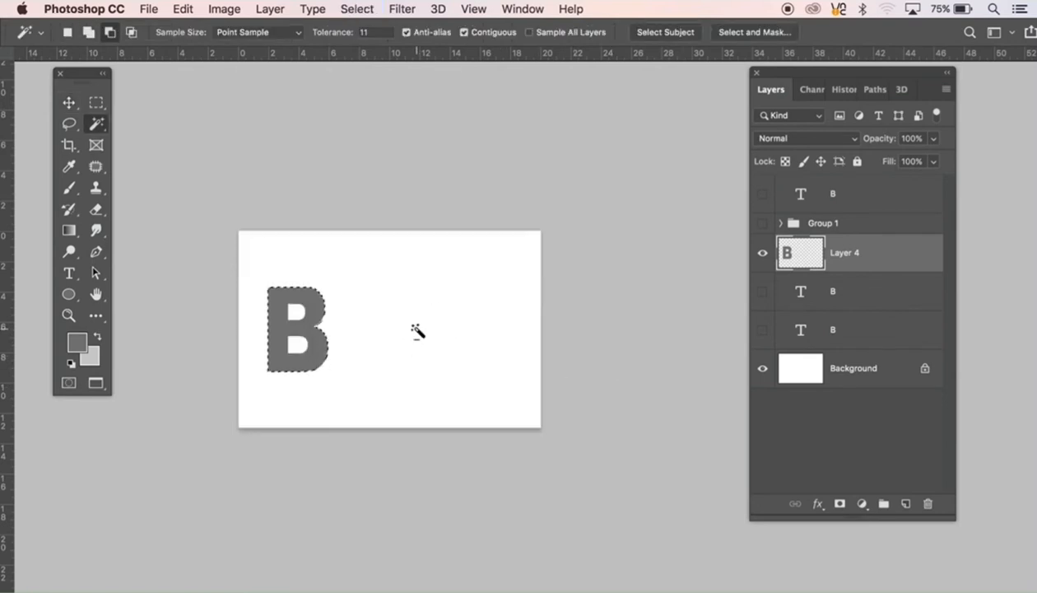
pyautogui.hotkey('alt', 'BackSpace')
pyautogui.click(285, 355)
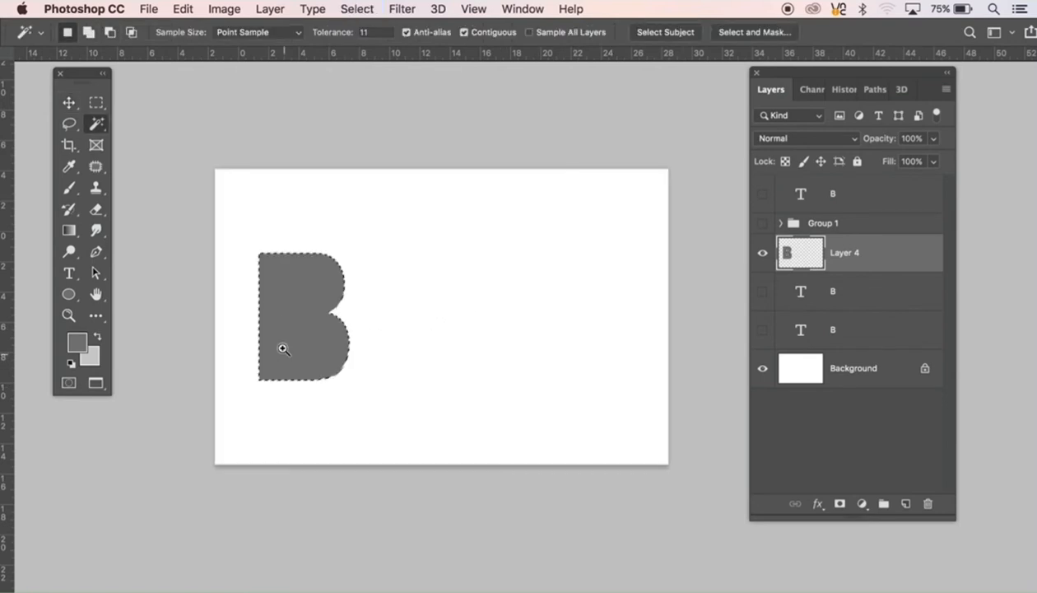
pyautogui.click(274, 331)
pyautogui.press('super+d')
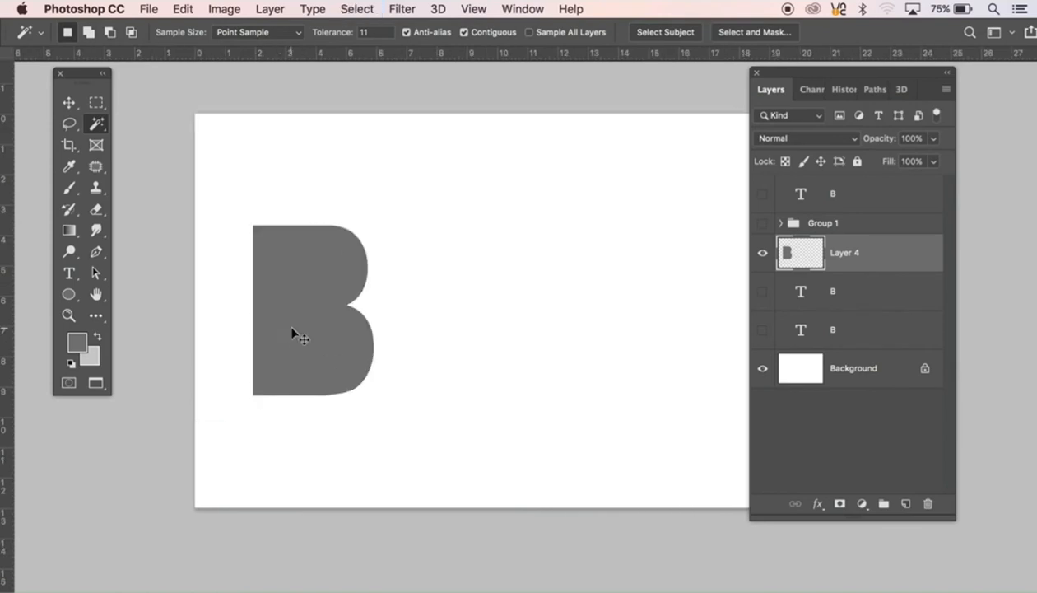
# Step: Set up the Custom Shape tool with the Bull's Eye shape in Path mode
pyautogui.press('v')
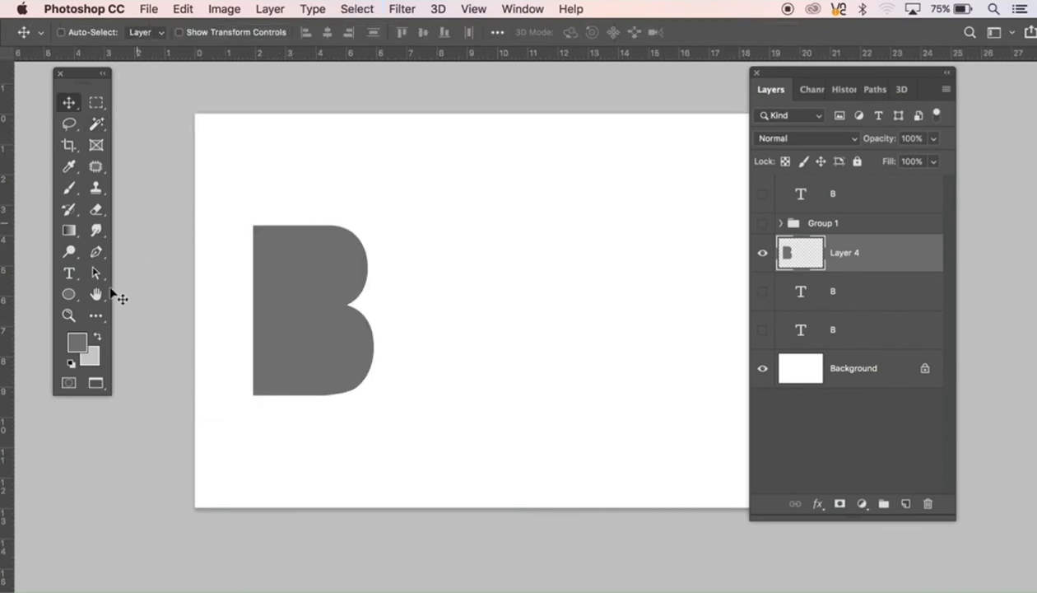
pyautogui.click(71, 295)
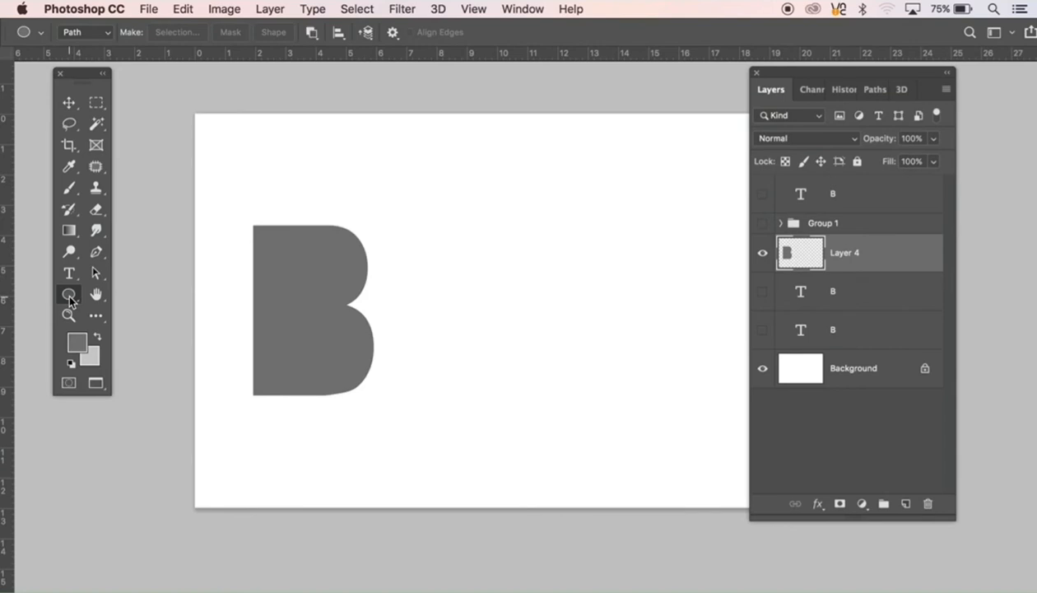
pyautogui.moveTo(69, 295); pyautogui.dragTo(123, 373)
pyautogui.click(448, 33)
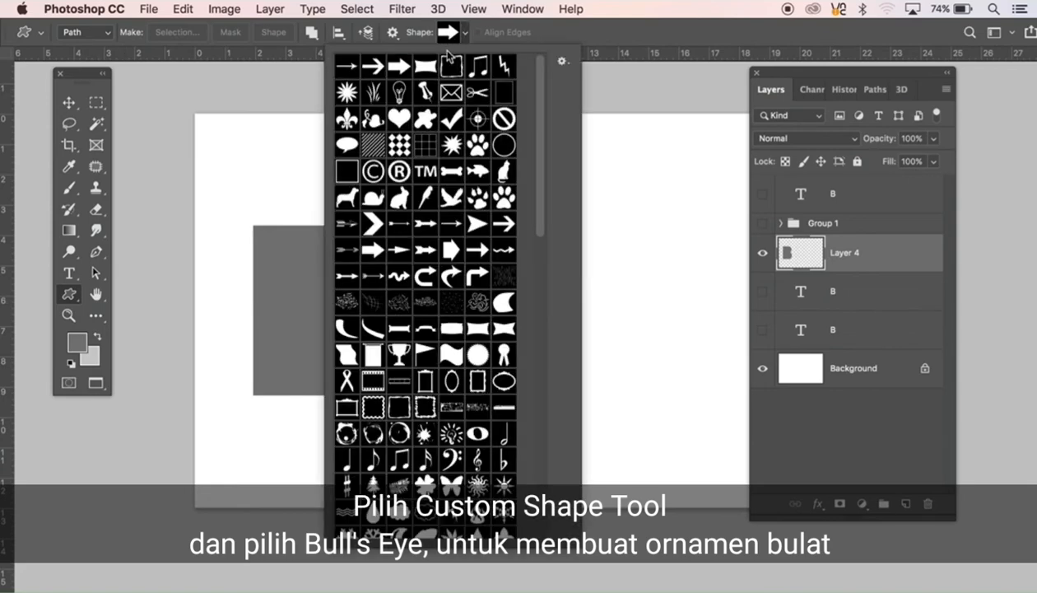
pyautogui.scroll(-10, 469, 238)
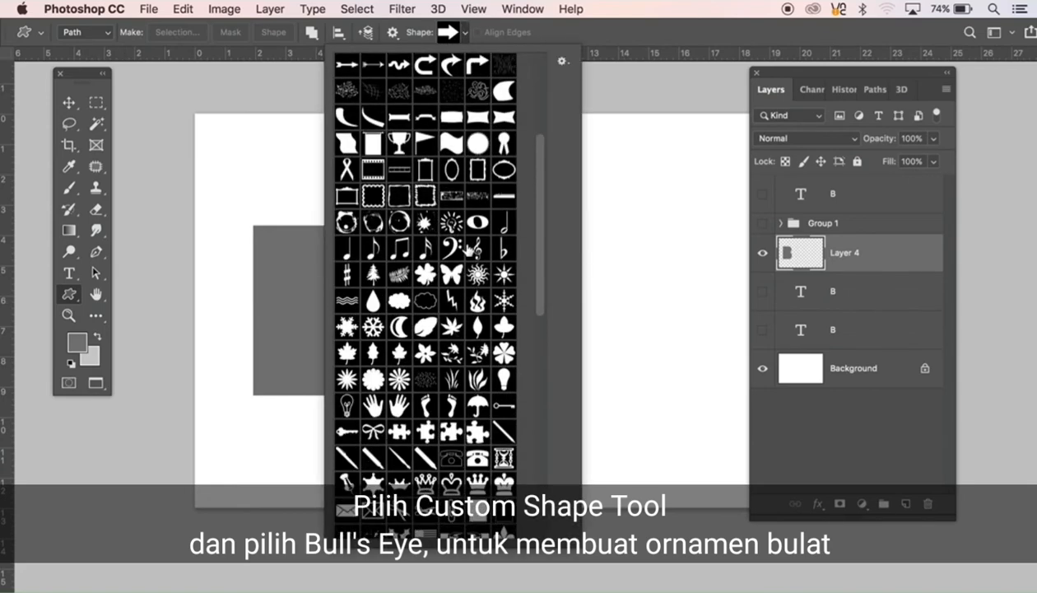
pyautogui.scroll(-8, 467, 257)
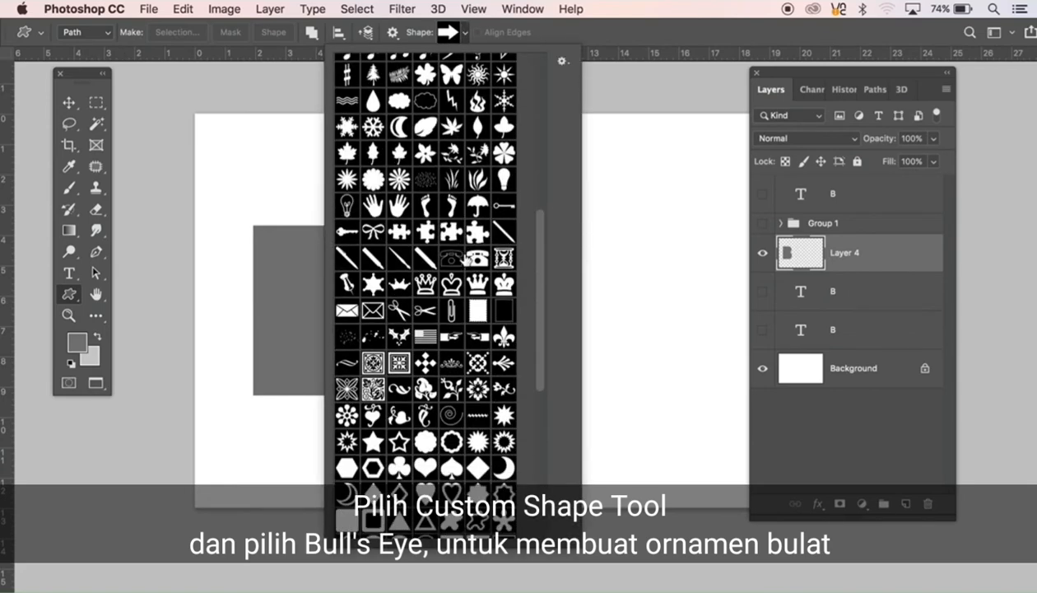
pyautogui.scroll(-4, 466, 259)
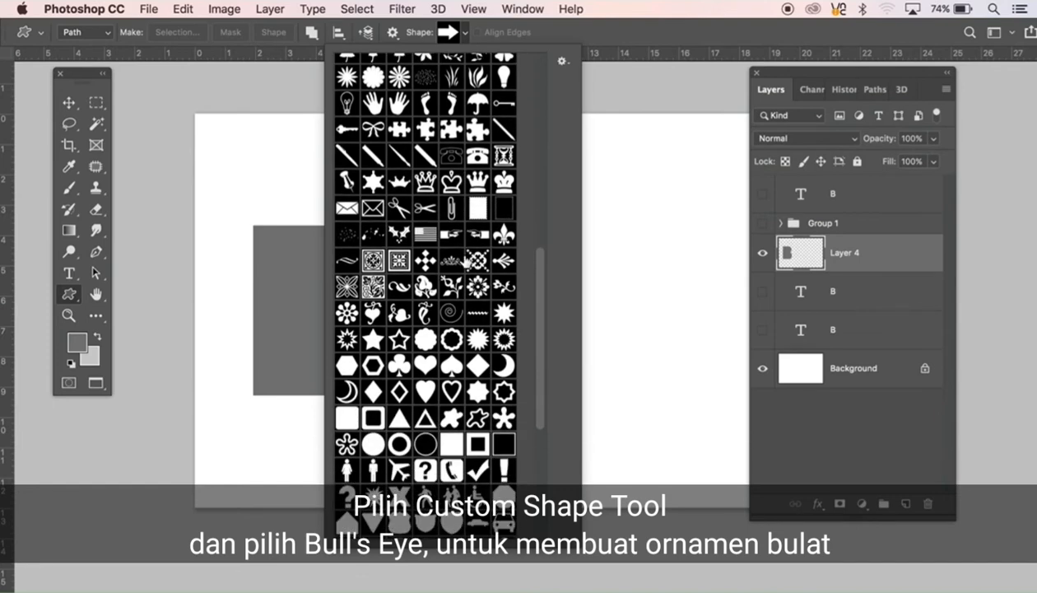
pyautogui.click(504, 434)
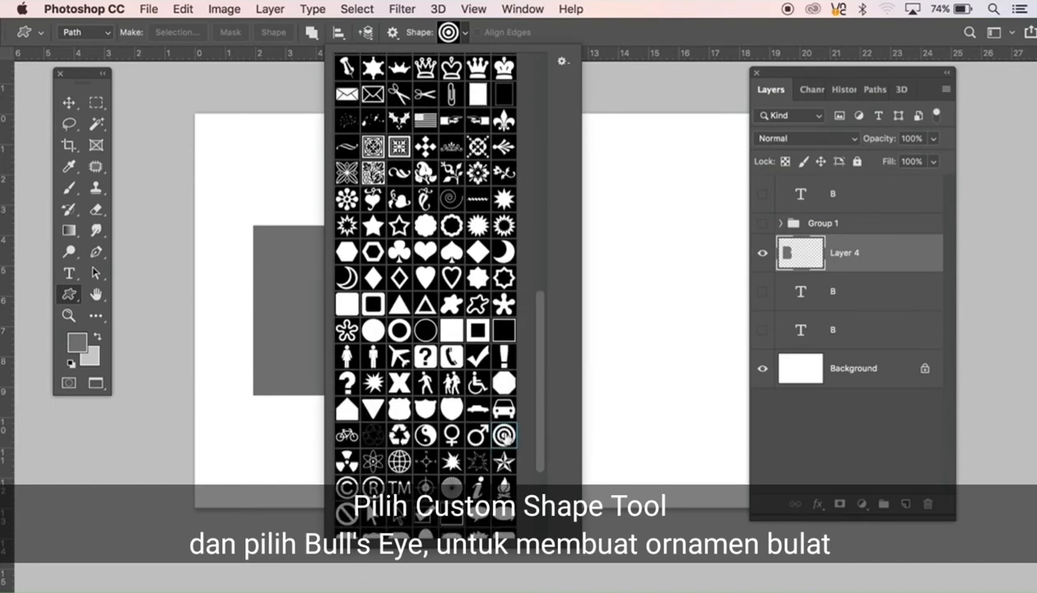
pyautogui.click(611, 37)
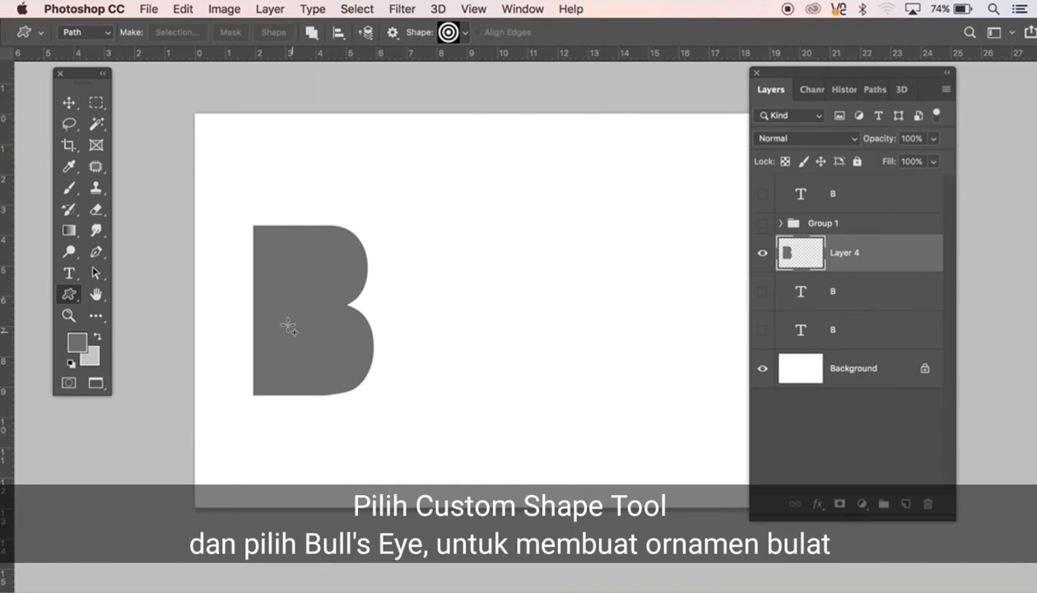
# Step: Draw a bull's eye about 2.2 cm wide in the B's lower bowl and fill it with light grey on a new layer
pyautogui.moveTo(287, 326); pyautogui.dragTo(322, 360)
pyautogui.press('super+t')
pyautogui.press('Return')
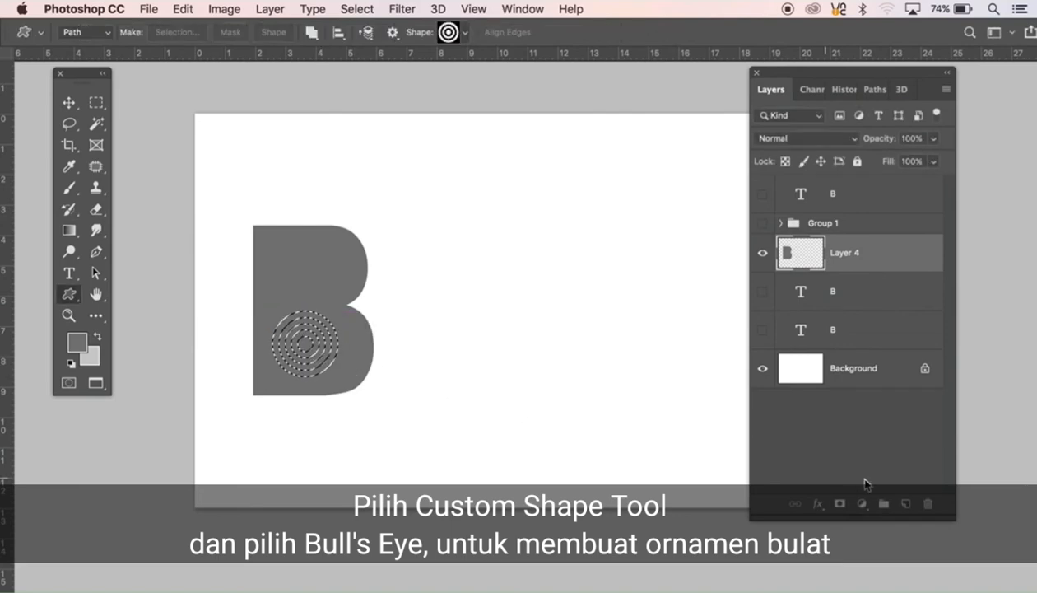
pyautogui.click(905, 502)
pyautogui.hotkey('ctrl', 'Return')
pyautogui.hotkey('ctrl', 'BackSpace')
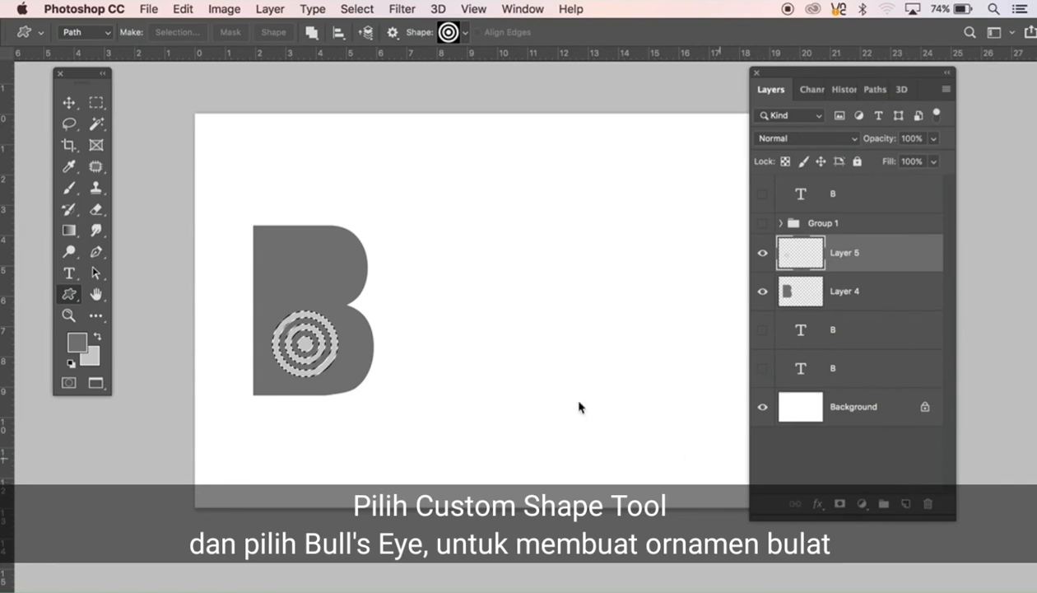
pyautogui.hotkey('ctrl', 'd')
# Step: Duplicate the bull's eye straight up into the B's upper bowl, merge the copy into Layer 5, and deselect
pyautogui.press('v')
pyautogui.moveTo(321, 370); pyautogui.dragTo(324, 295)
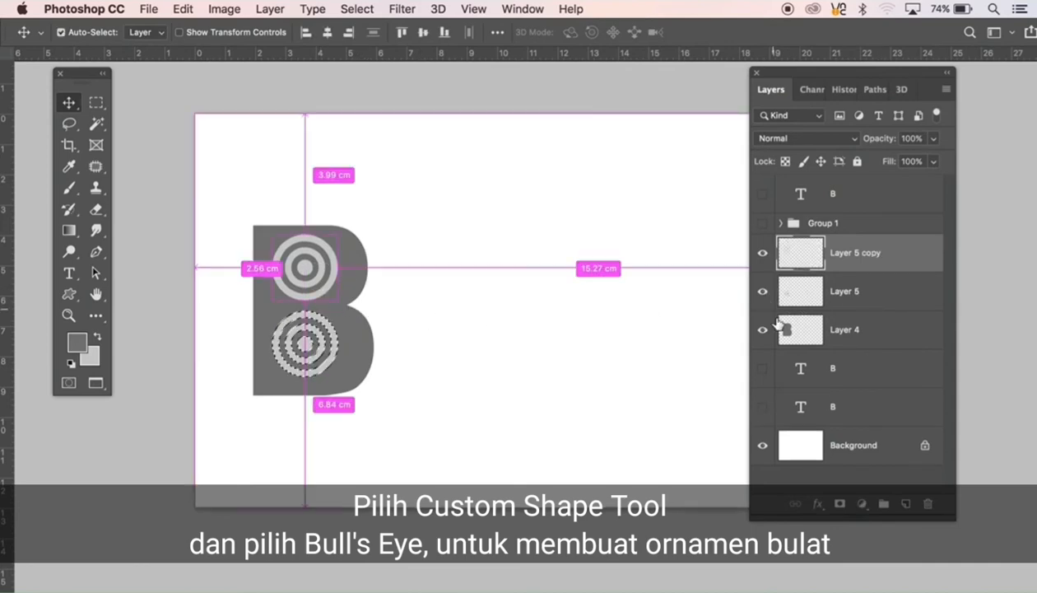
pyautogui.press('super+e')
pyautogui.press('b')
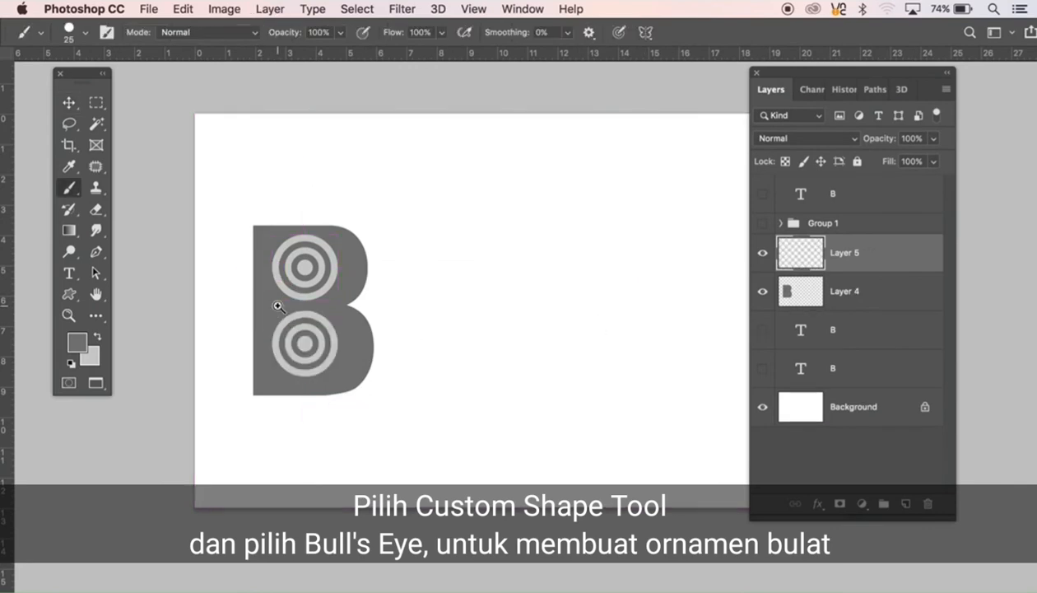
pyautogui.keyDown('super'); pyautogui.click(279, 303); pyautogui.keyUp('super')
pyautogui.keyDown('super'); pyautogui.click(285, 301); pyautogui.keyUp('super')
pyautogui.press('super+d')
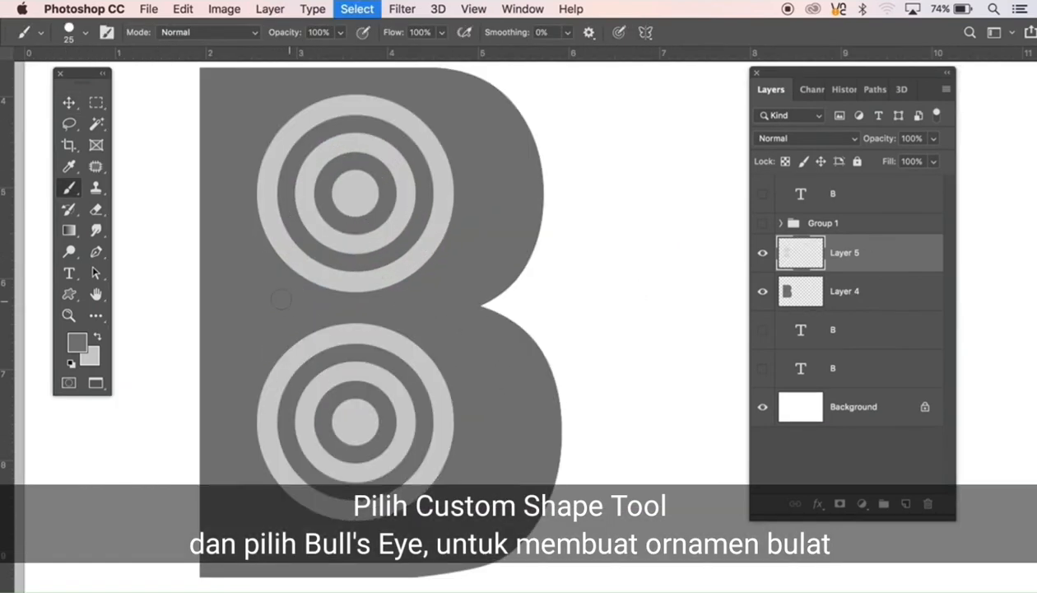
# Step: Connect the left edges of the two bull's eyes with a narrow vertical rectangle filled with light grey on Layer 5, then deselect
pyautogui.press('m')
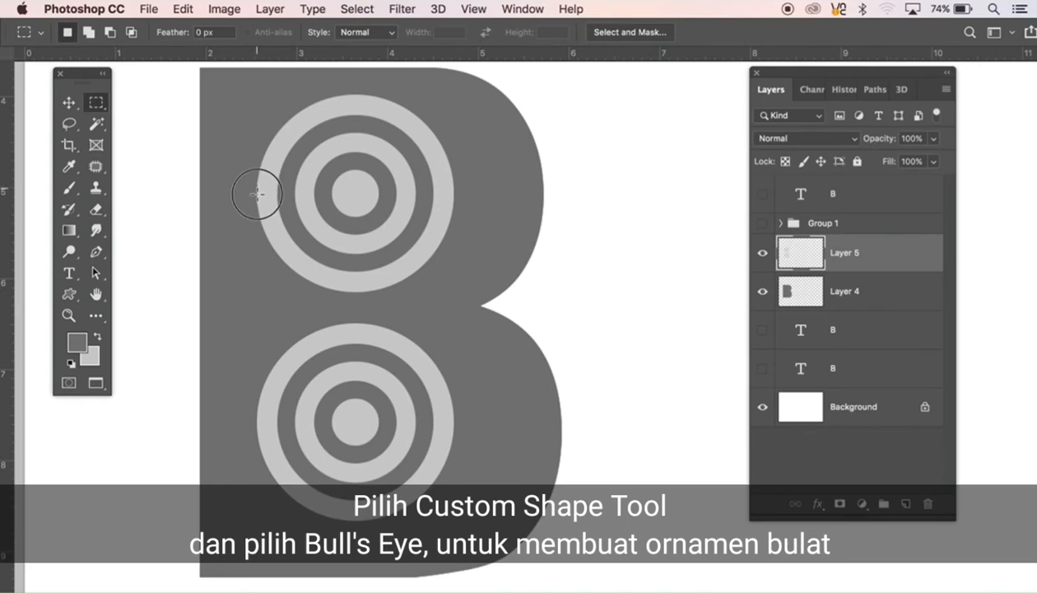
pyautogui.moveTo(257, 192); pyautogui.dragTo(277, 427)
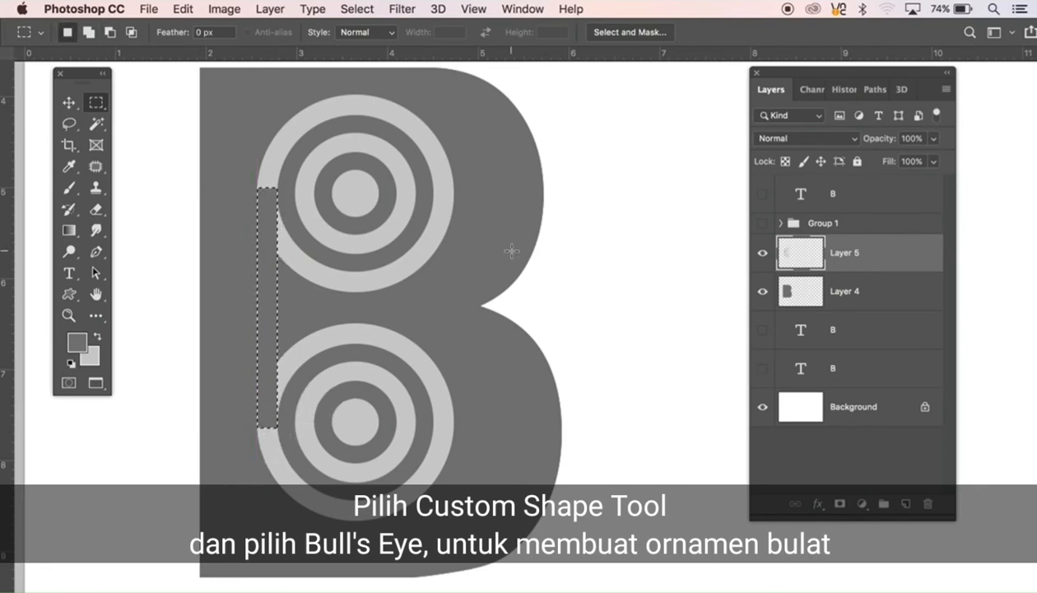
pyautogui.press('super+BackSpace')
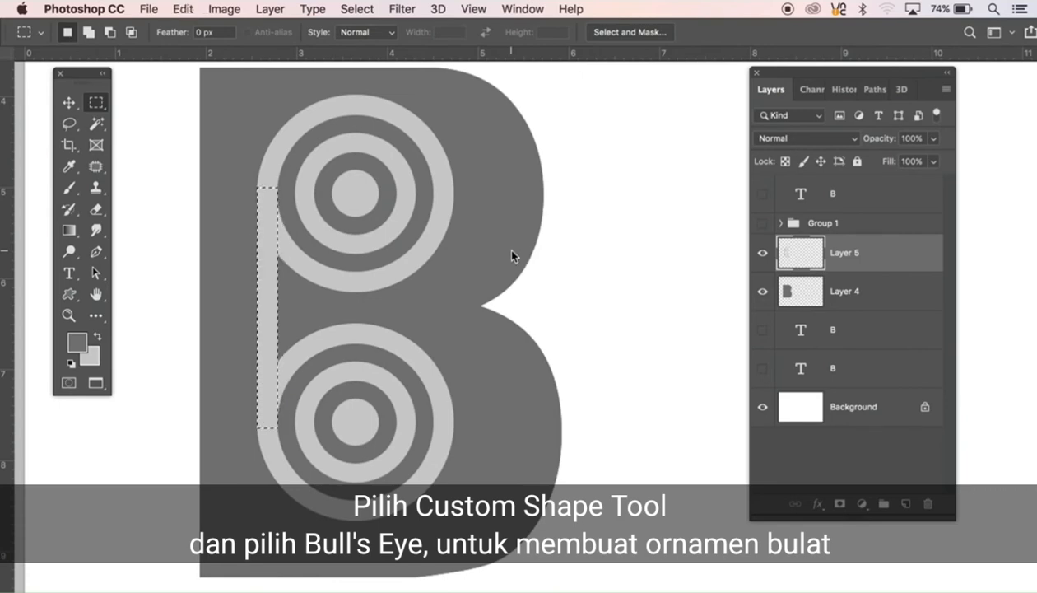
pyautogui.press('super+d')
pyautogui.press('v')
# Step: Load Layer 5's ornament as a selection, hide that layer, cut the ornament out of the B on Layer 4, and deselect
pyautogui.keyDown('alt'); pyautogui.click(449, 297); pyautogui.keyUp('alt')
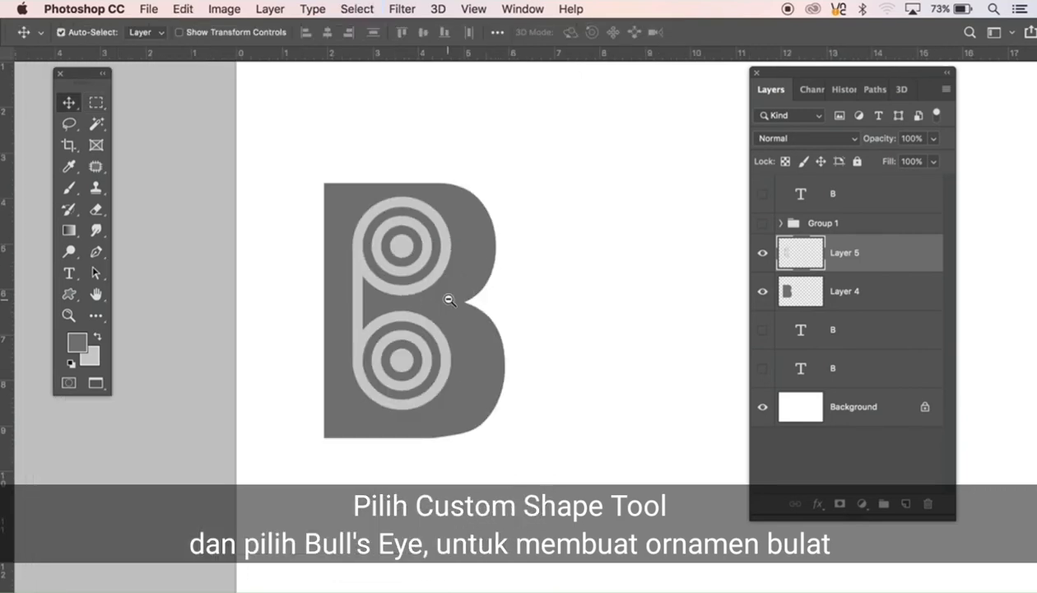
pyautogui.keyDown('alt'); pyautogui.click(448, 298); pyautogui.keyUp('alt')
pyautogui.keyDown('alt'); pyautogui.click(449, 298); pyautogui.keyUp('alt')
pyautogui.moveTo(511, 358); pyautogui.dragTo(373, 339)
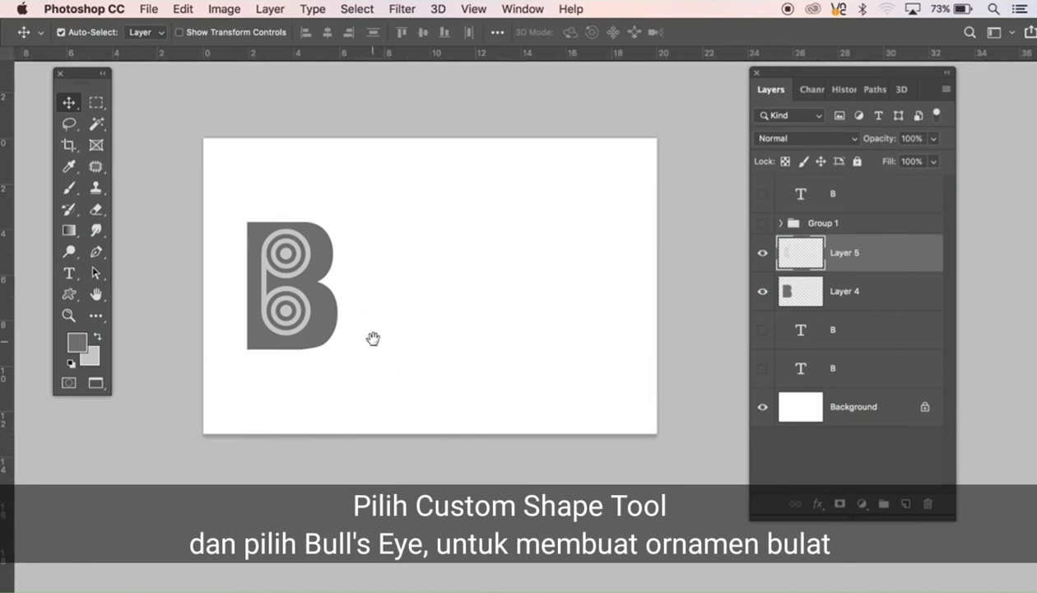
pyautogui.keyDown('super'); pyautogui.click(800, 261); pyautogui.keyUp('super')
pyautogui.click(856, 294)
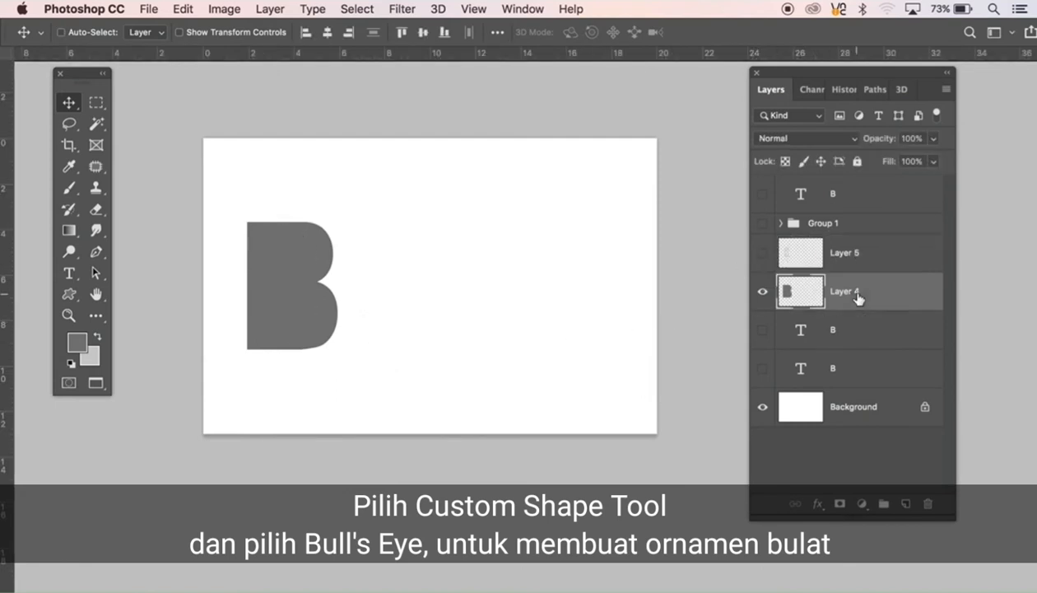
pyautogui.press('super+d')
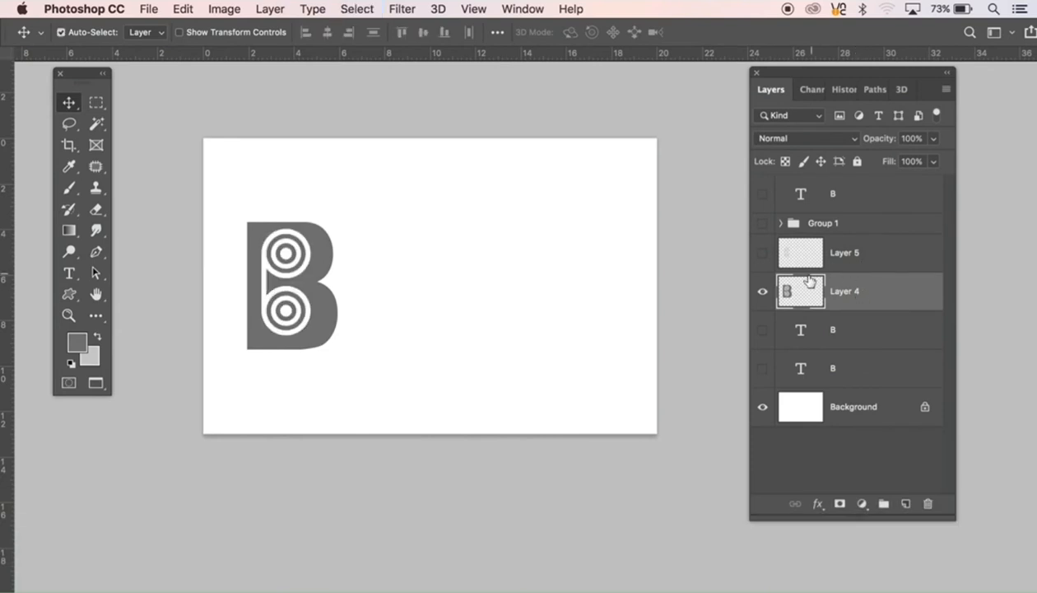
# Step: Undo the ornament cut-out in the B and shift the bull's-eye ornament on Layer 5 slightly down
pyautogui.press('super+alt+z')
pyautogui.press('super+alt+z')
pyautogui.press('super+alt+z')
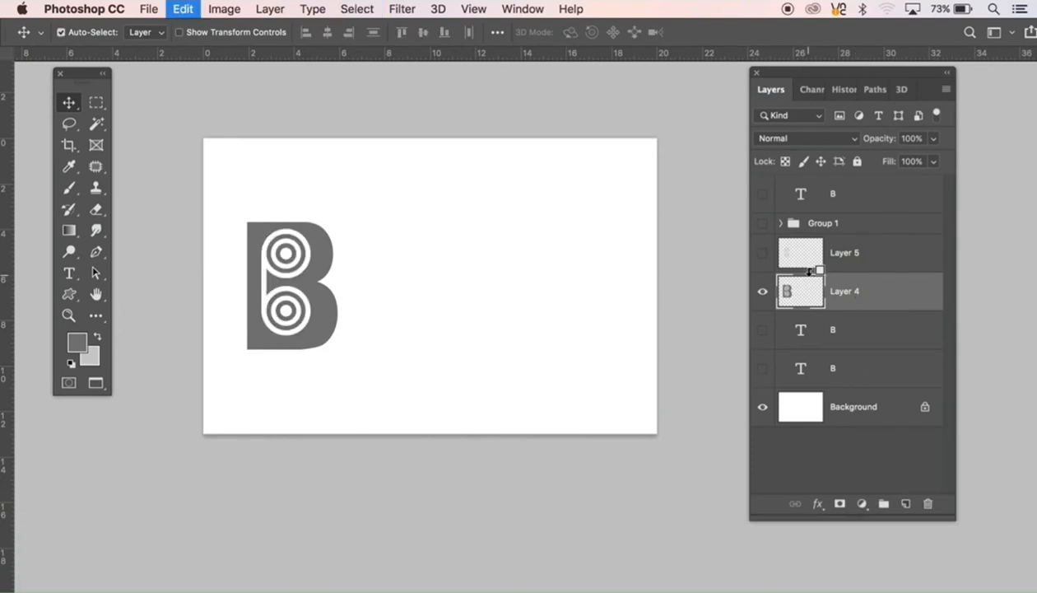
pyautogui.press('super+alt+z')
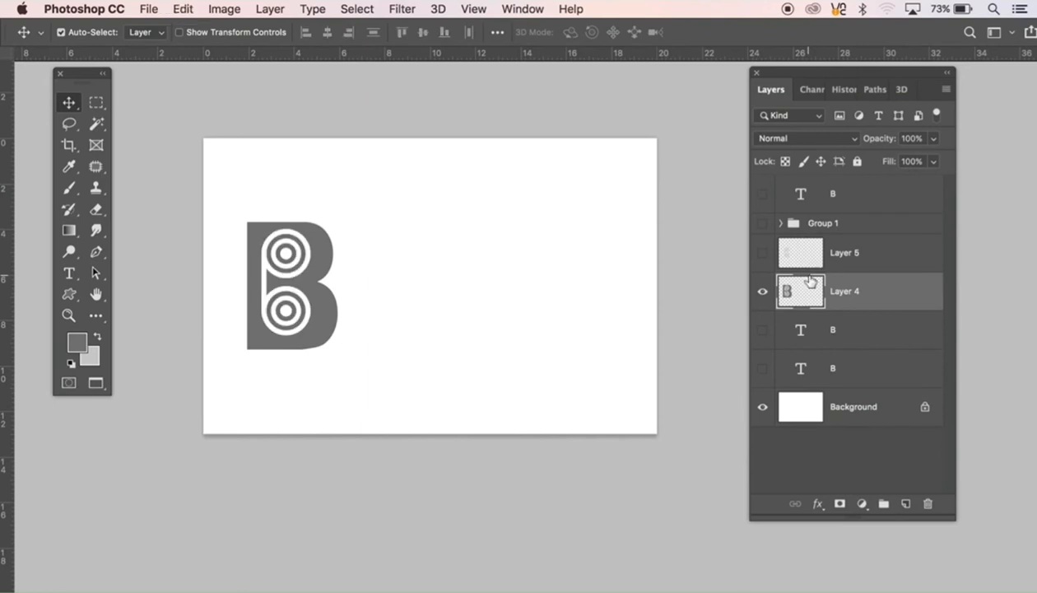
pyautogui.press('super+alt+z')
pyautogui.press('super+alt+z')
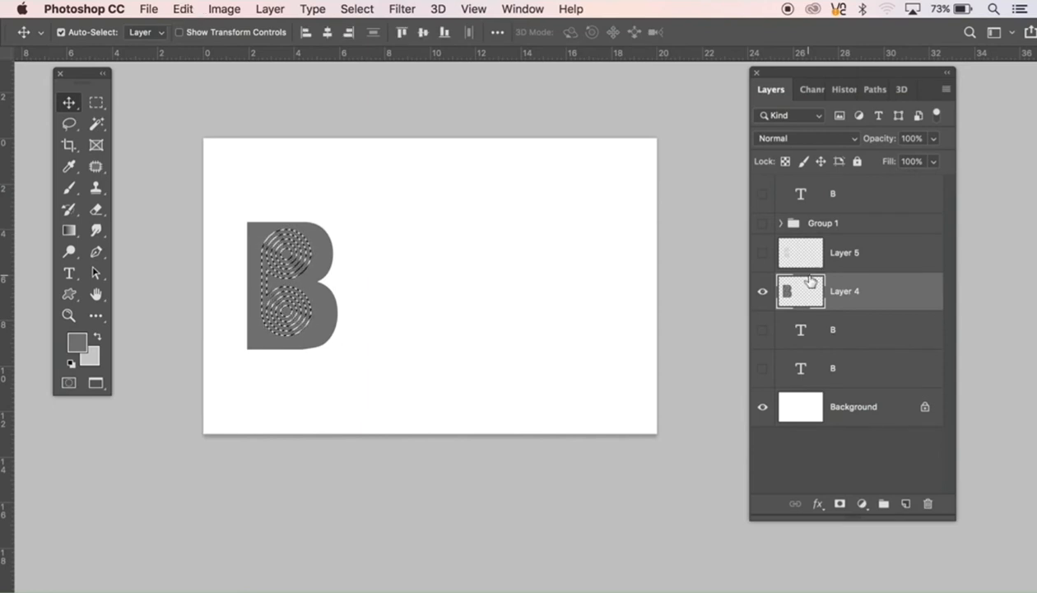
pyautogui.press('super+alt+z')
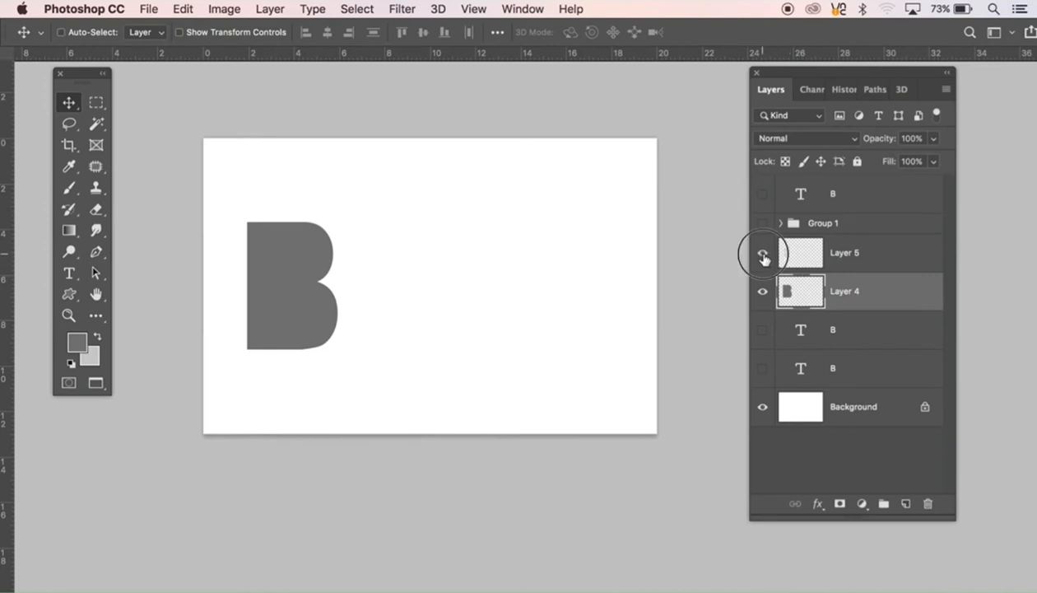
pyautogui.click(762, 252)
pyautogui.click(832, 262)
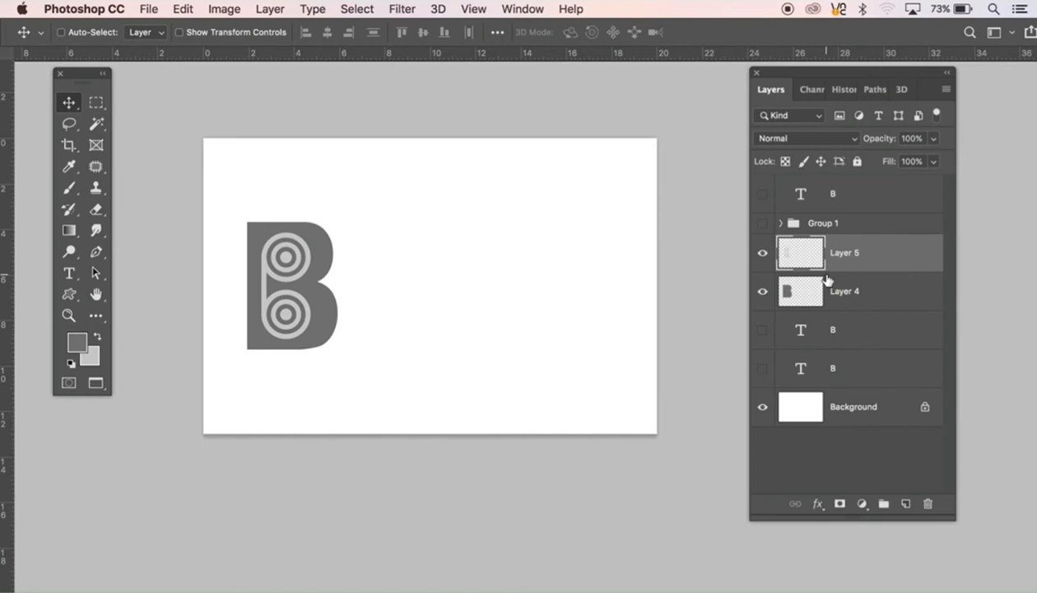
# Step: Load Layer 5's ornament as a selection, cut it out of the B on Layer 4, merge the two layers, and deselect
pyautogui.keyDown('super'); pyautogui.click(789, 262); pyautogui.keyUp('super')
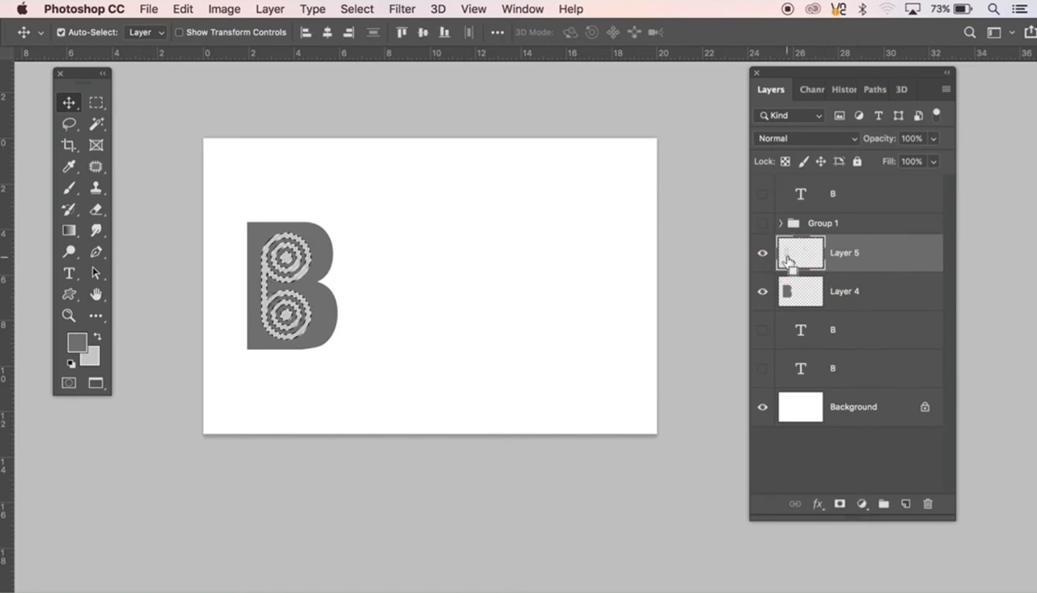
pyautogui.click(760, 255)
pyautogui.click(852, 294)
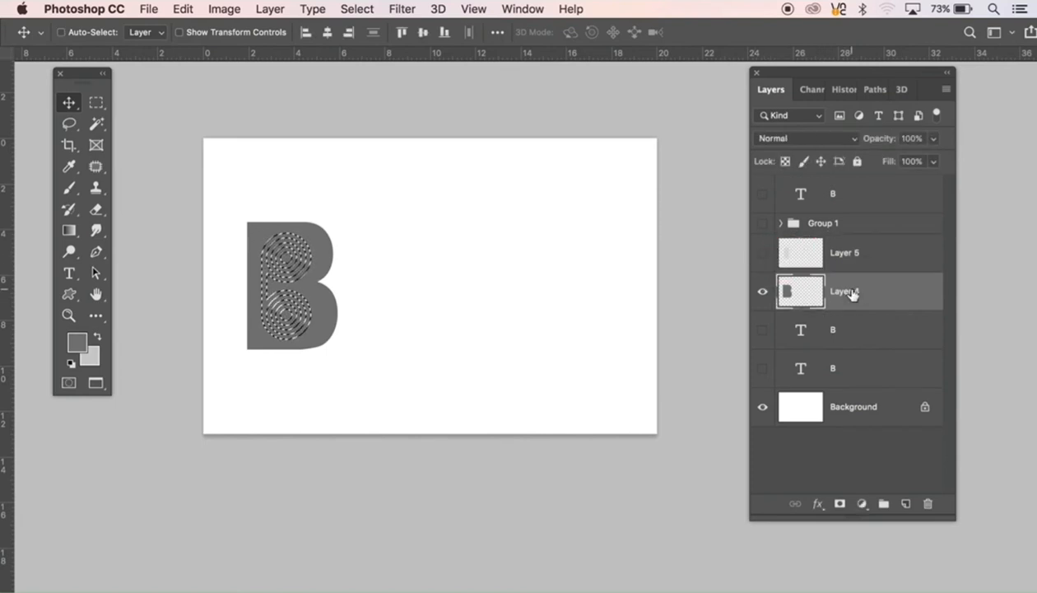
pyautogui.keyDown('shift'); pyautogui.click(857, 256); pyautogui.keyUp('shift')
pyautogui.press('super+e')
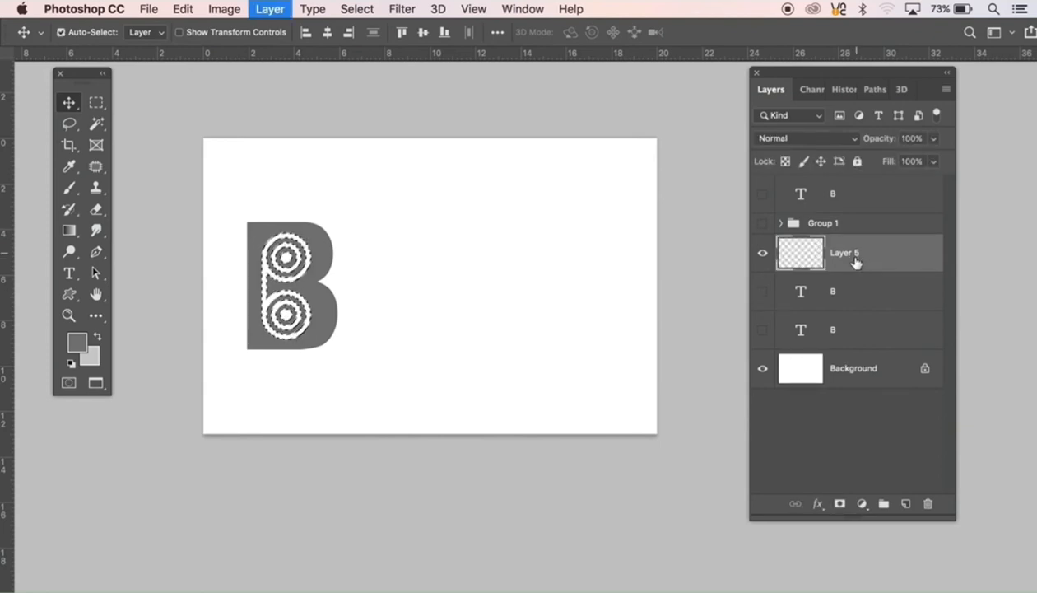
pyautogui.press('super+d')
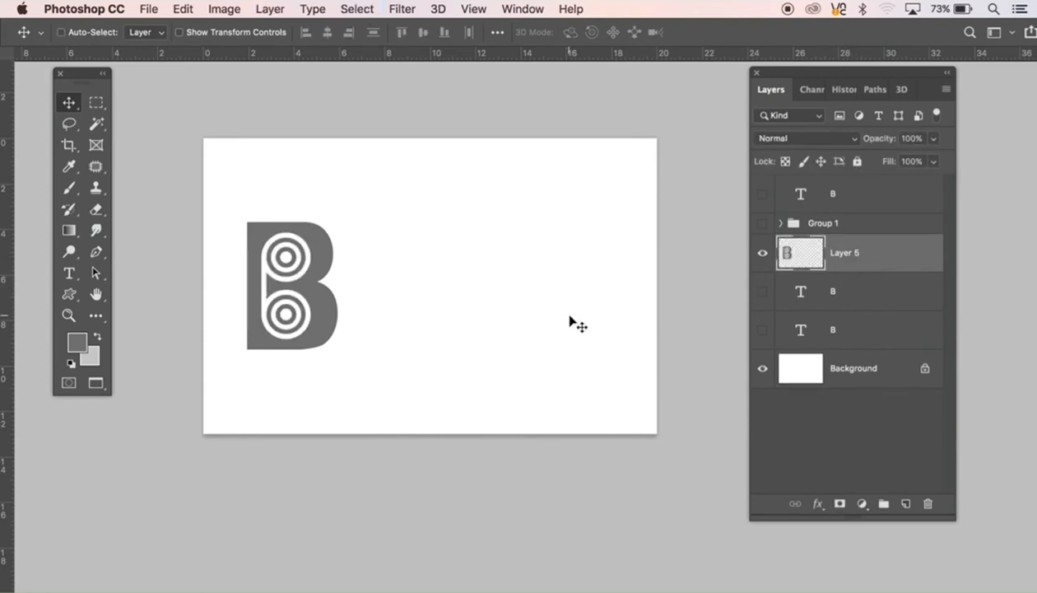
# Step: Create a light grey B on a new layer from the outline of the text layer below Layer 5, and place it beside the bull's-eye B
pyautogui.click(70, 274)
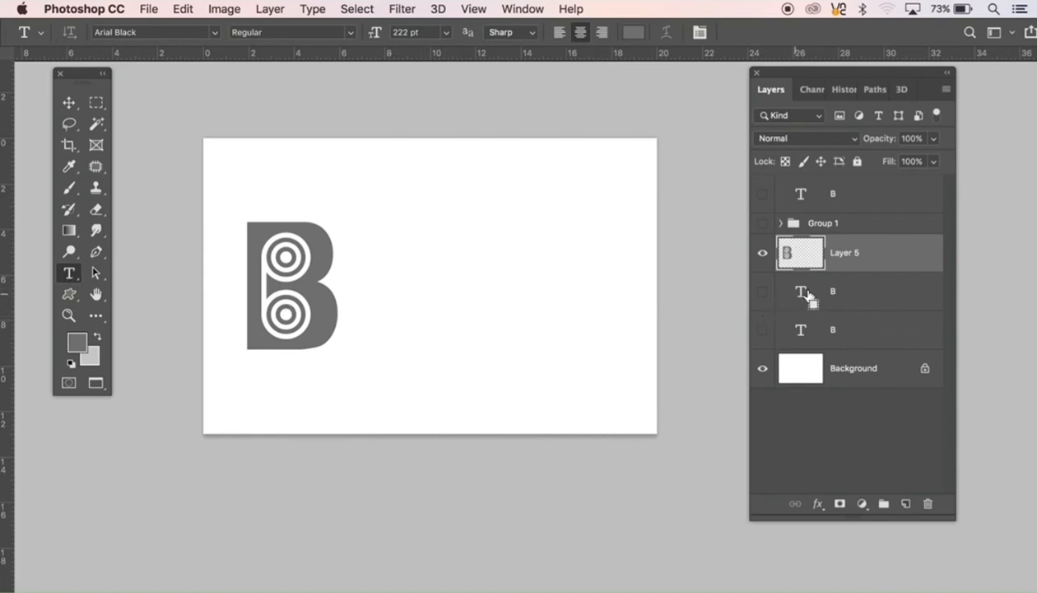
pyautogui.keyDown('super'); pyautogui.click(808, 296); pyautogui.keyUp('super')
pyautogui.click(832, 301)
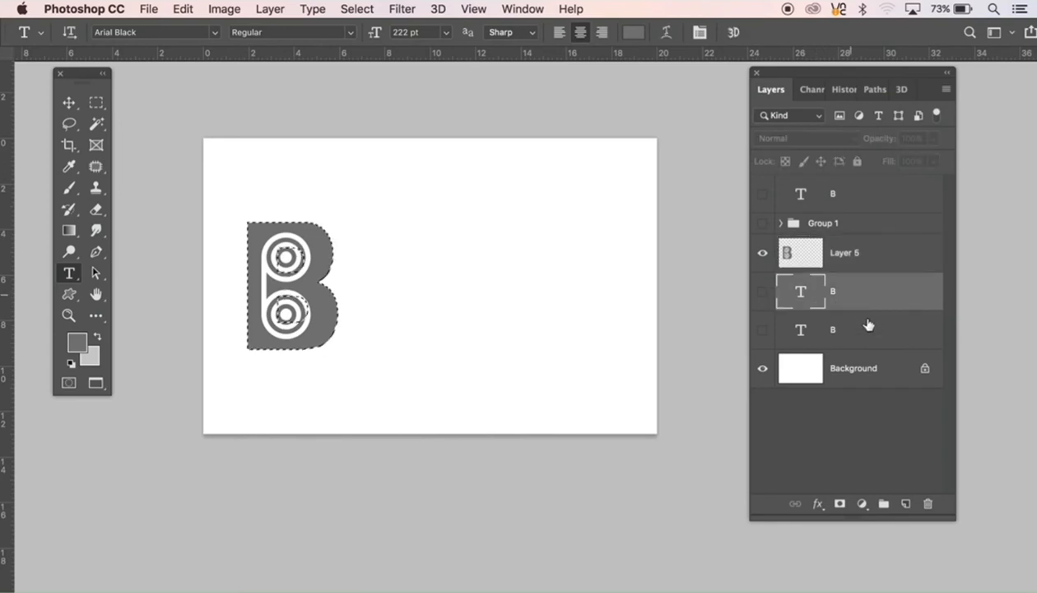
pyautogui.click(908, 507)
pyautogui.press('super+BackSpace')
pyautogui.press('super+d')
pyautogui.press('v')
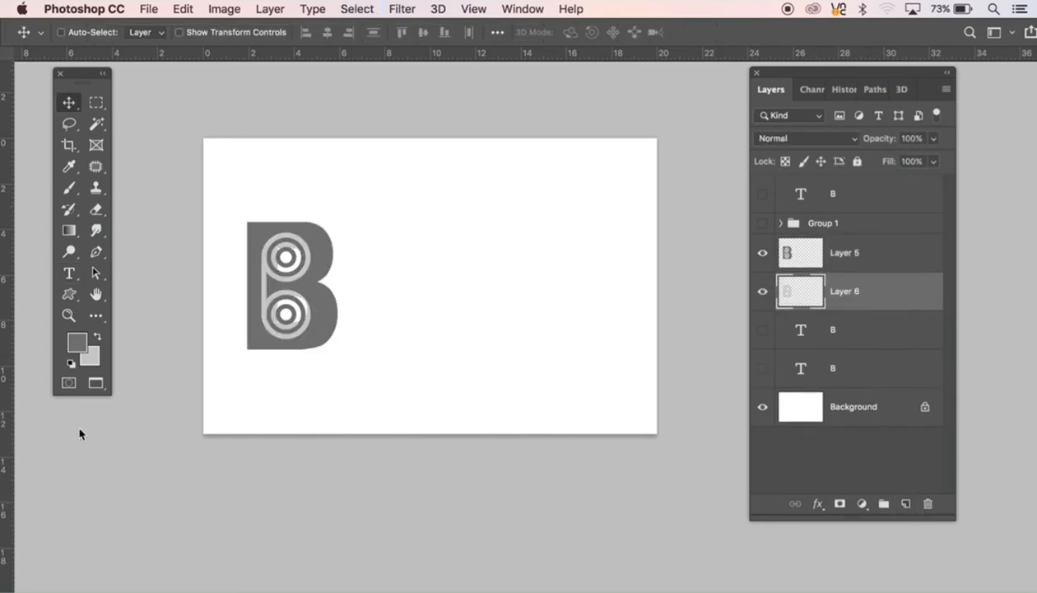
pyautogui.moveTo(314, 345); pyautogui.dragTo(467, 339)
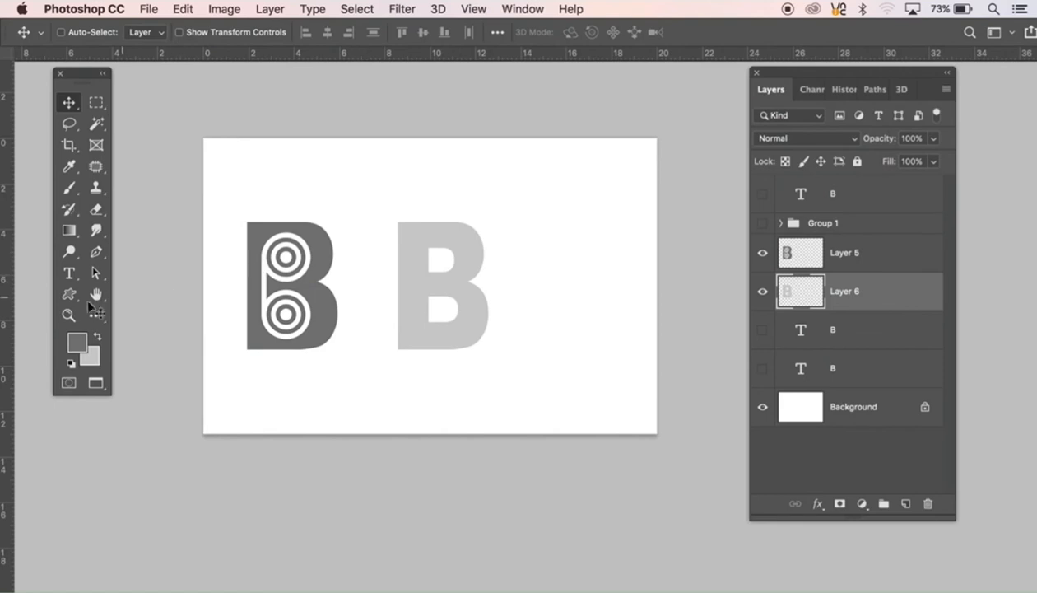
# Step: Draw the Ornament 1 custom shape as a path, rotated 90°, scaled to about 128% and placed over the left edge of the light grey B
pyautogui.click(69, 276)
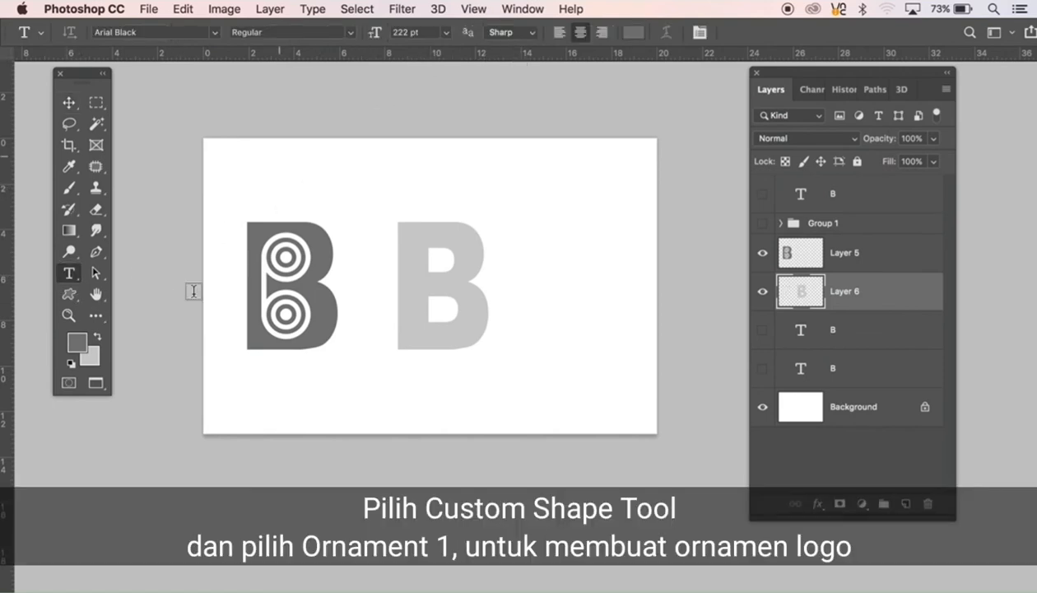
pyautogui.click(70, 296)
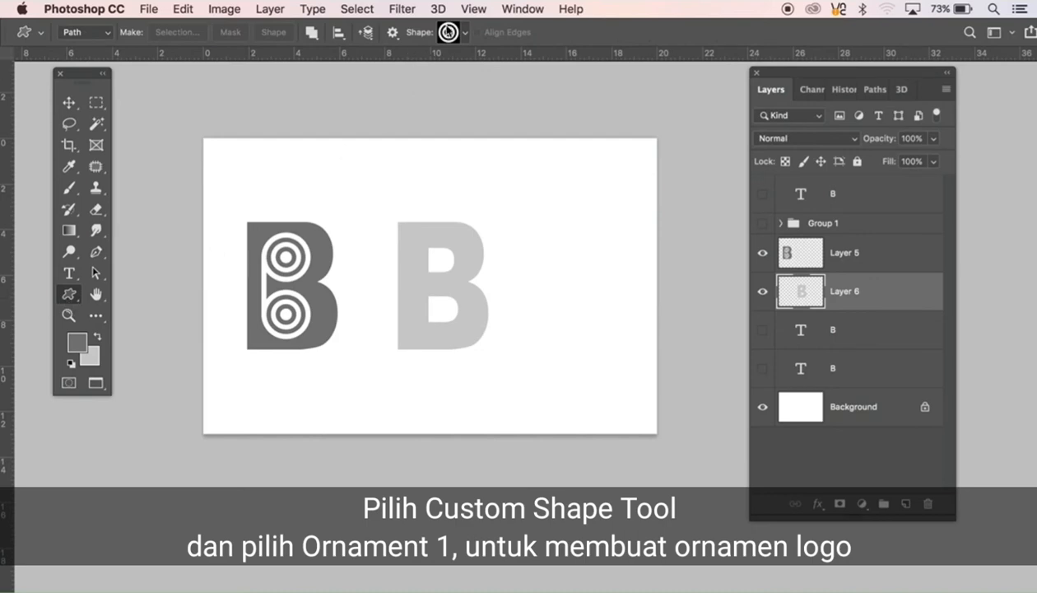
pyautogui.click(446, 32)
pyautogui.scroll(-6, 437, 327)
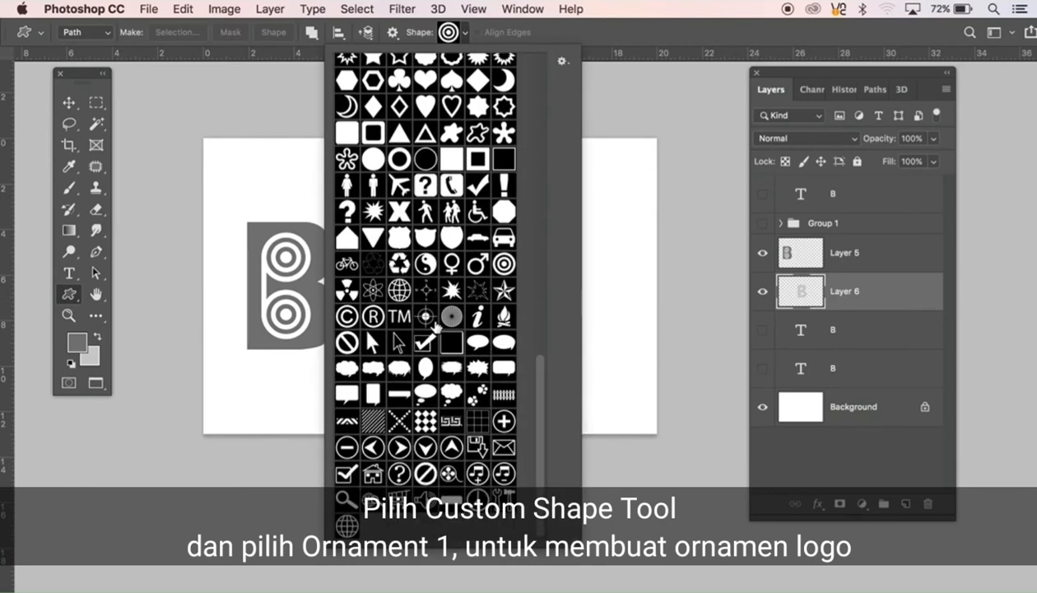
pyautogui.scroll(8, 436, 327)
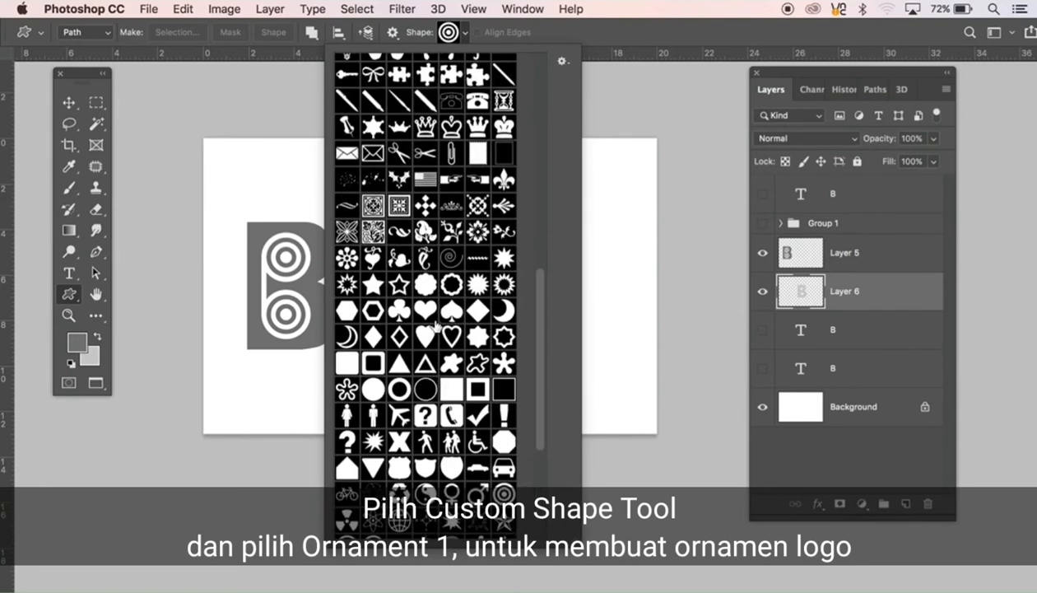
pyautogui.scroll(1, 437, 326)
pyautogui.click(347, 220)
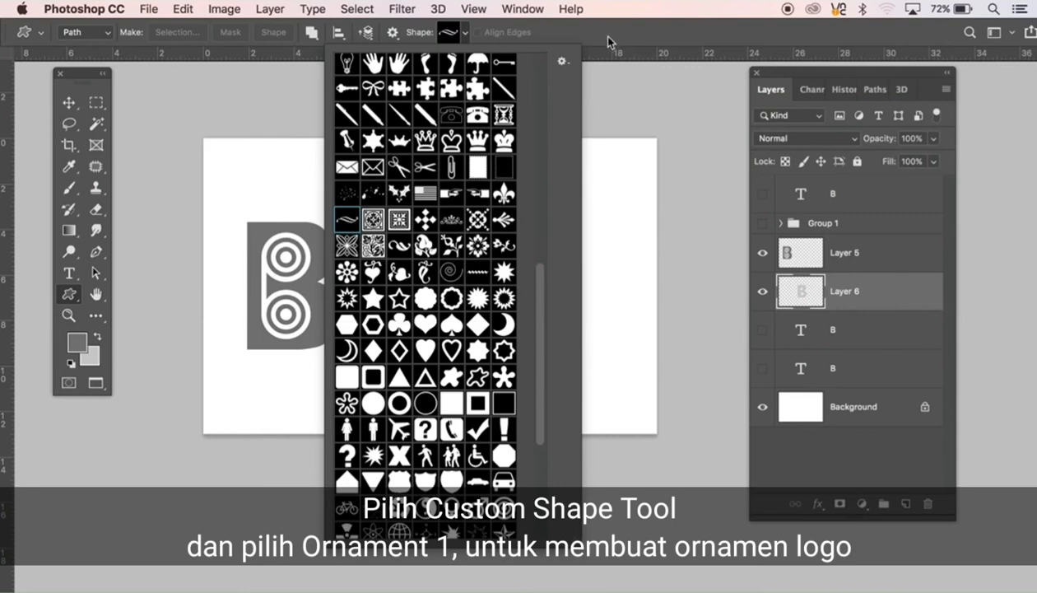
pyautogui.click(602, 79)
pyautogui.moveTo(362, 284); pyautogui.dragTo(381, 397)
pyautogui.hotkey('ctrl', 't')
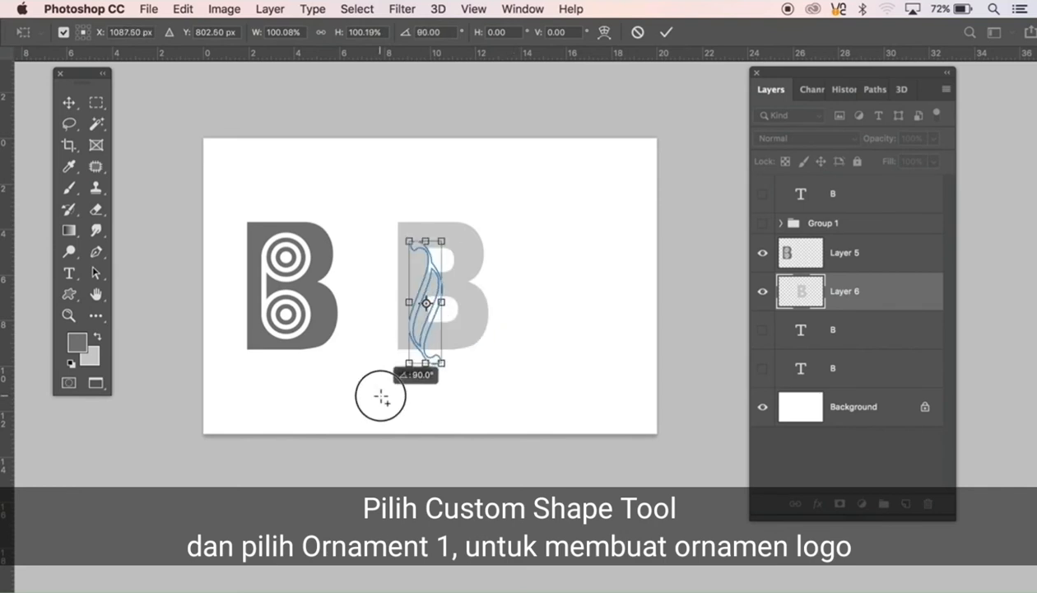
pyautogui.moveTo(425, 338)
pyautogui.mouseDown()
pyautogui.moveTo(395, 288)
pyautogui.moveTo(434, 360)
pyautogui.moveTo(407, 334)
pyautogui.mouseUp()
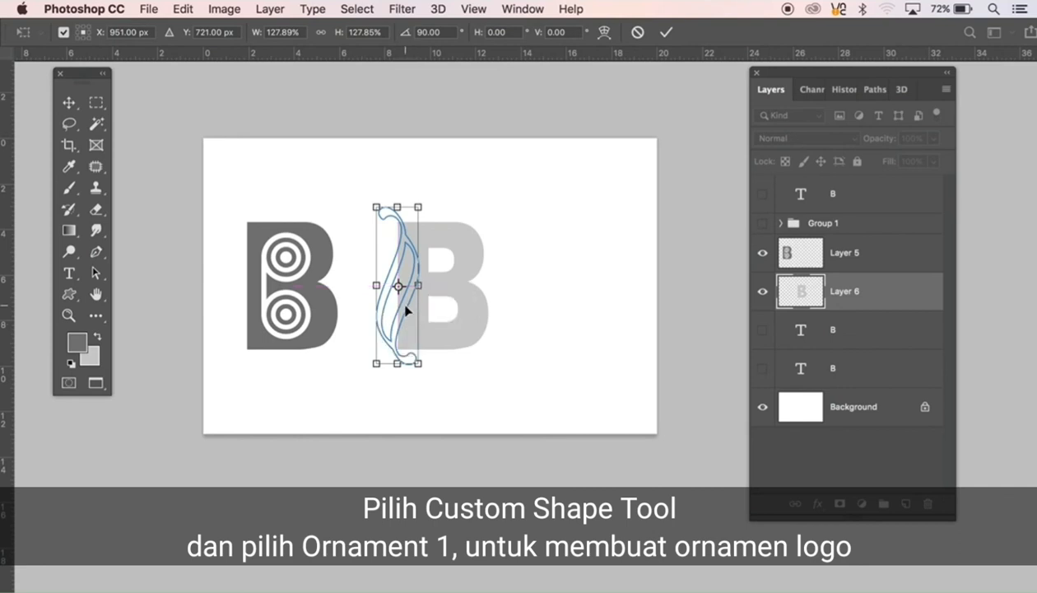
pyautogui.doubleClick(405, 307)
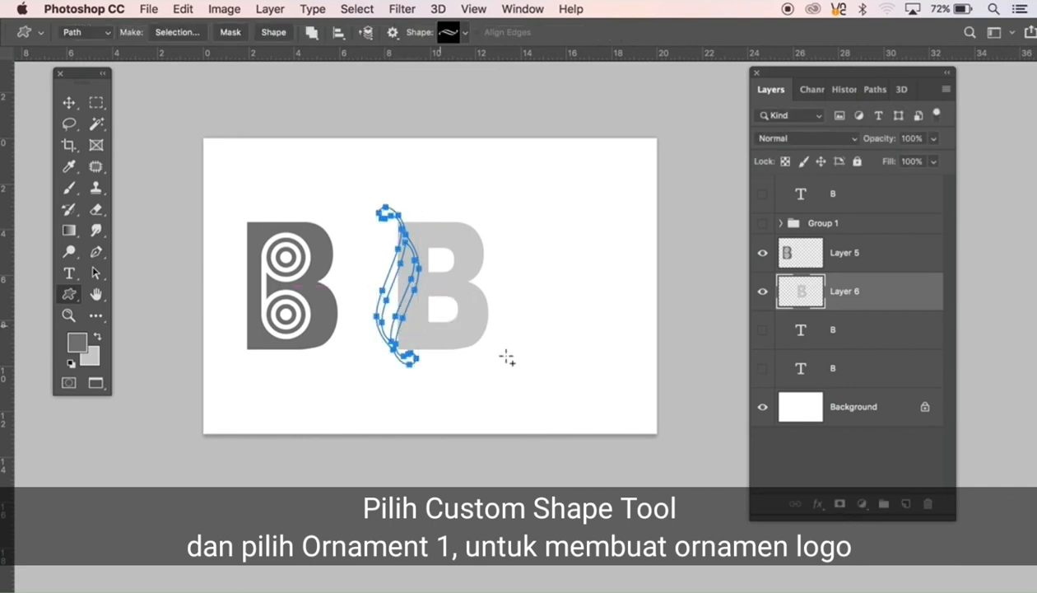
# Step: Turn the ornament path into a selection and fill it with light grey on Layer 6
pyautogui.press('super+Return')
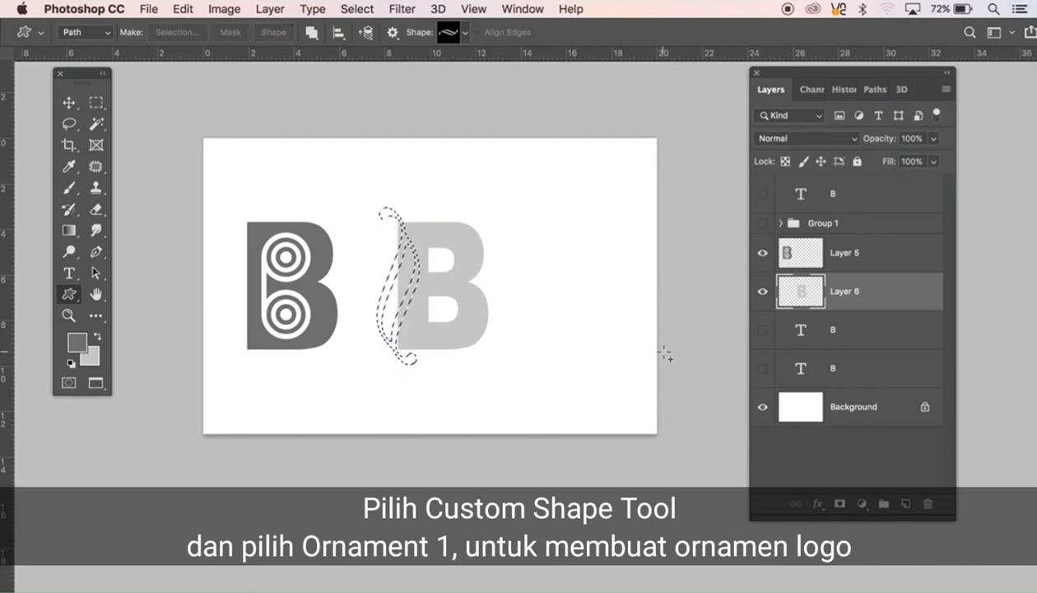
pyautogui.hotkey('alt', 'Delete')
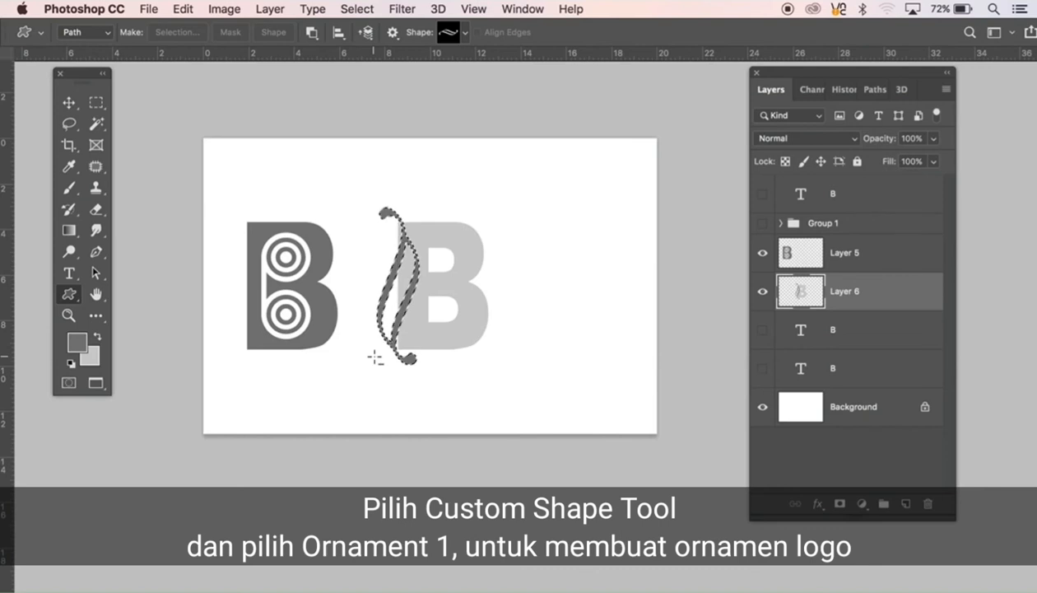
pyautogui.press('super+z')
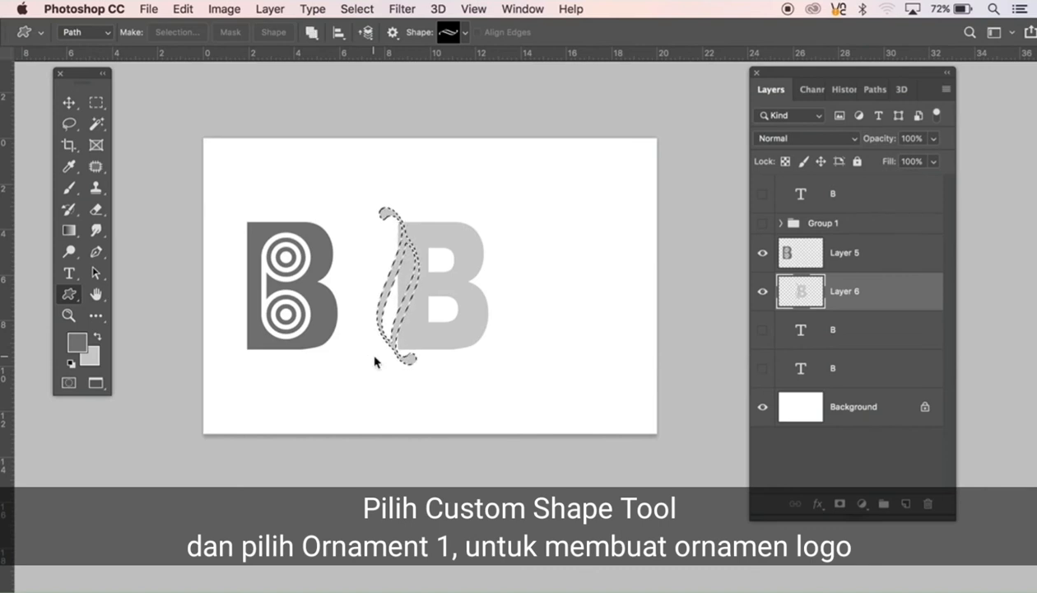
# Step: Erase the parts of the light grey B's stem that lie inside and left of the selected ornament
pyautogui.click(435, 262)
pyautogui.click(429, 264)
pyautogui.click(426, 264)
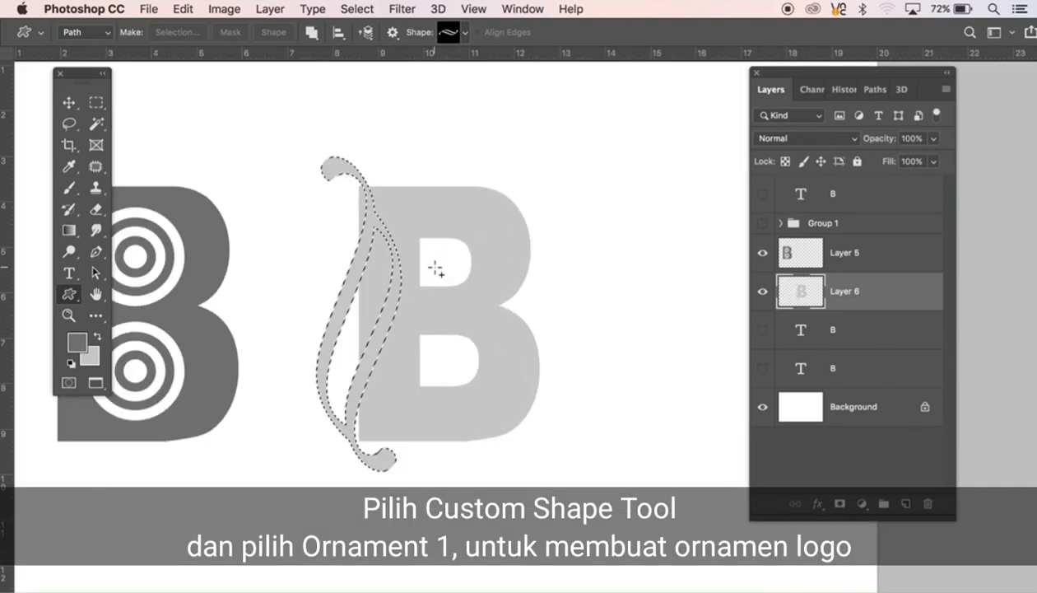
pyautogui.press('e')
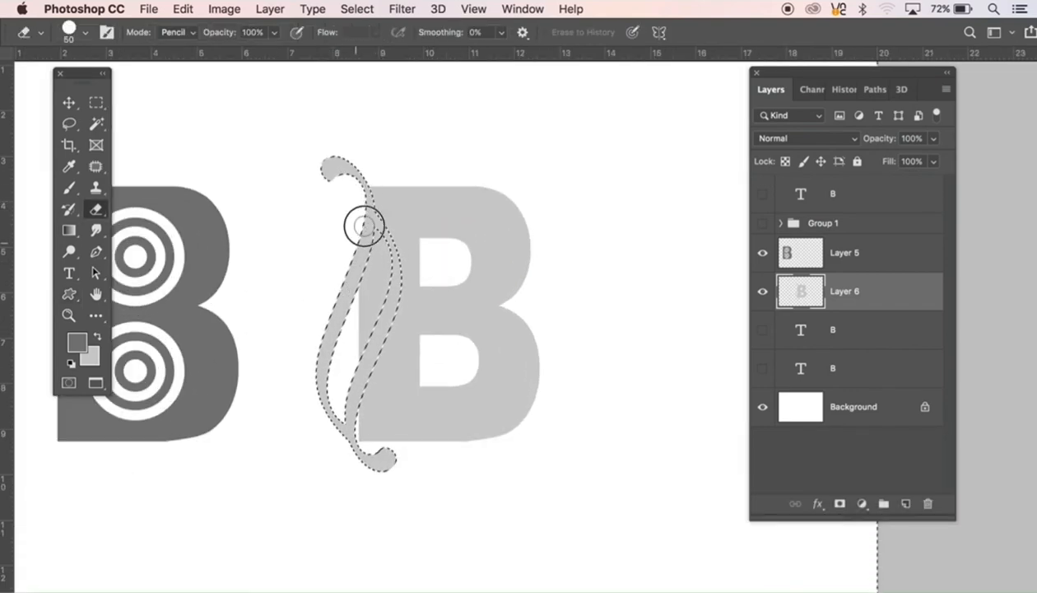
pyautogui.moveTo(385, 266)
pyautogui.mouseDown()
pyautogui.moveTo(354, 366)
pyautogui.moveTo(372, 294)
pyautogui.moveTo(366, 279)
pyautogui.moveTo(345, 354)
pyautogui.moveTo(351, 276)
pyautogui.moveTo(324, 376)
pyautogui.moveTo(389, 373)
pyautogui.mouseUp()
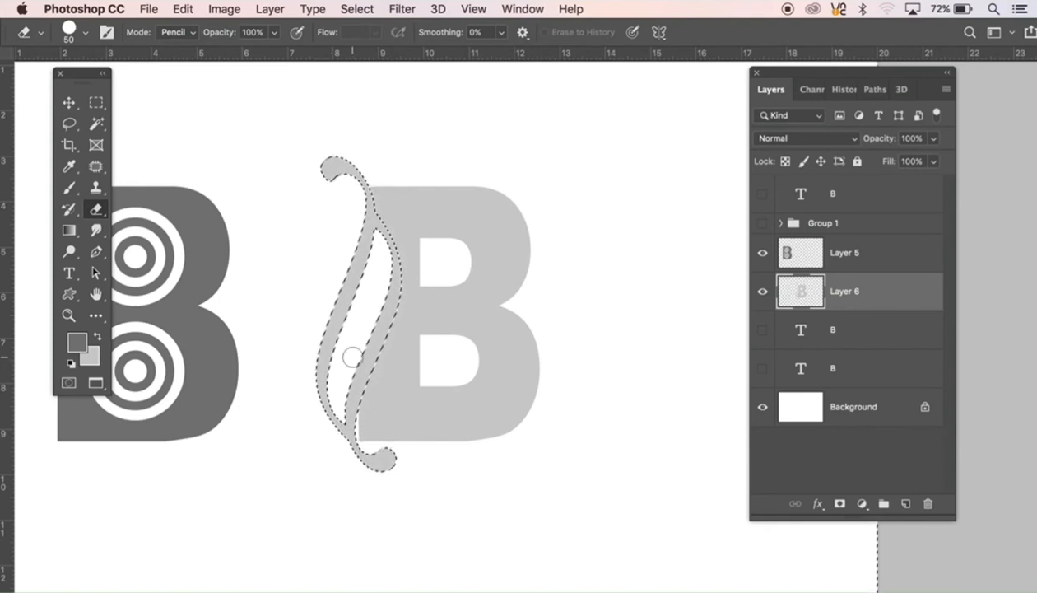
# Step: Nudge the ornament selection slightly to the right and fill it with light grey
pyautogui.press('m')
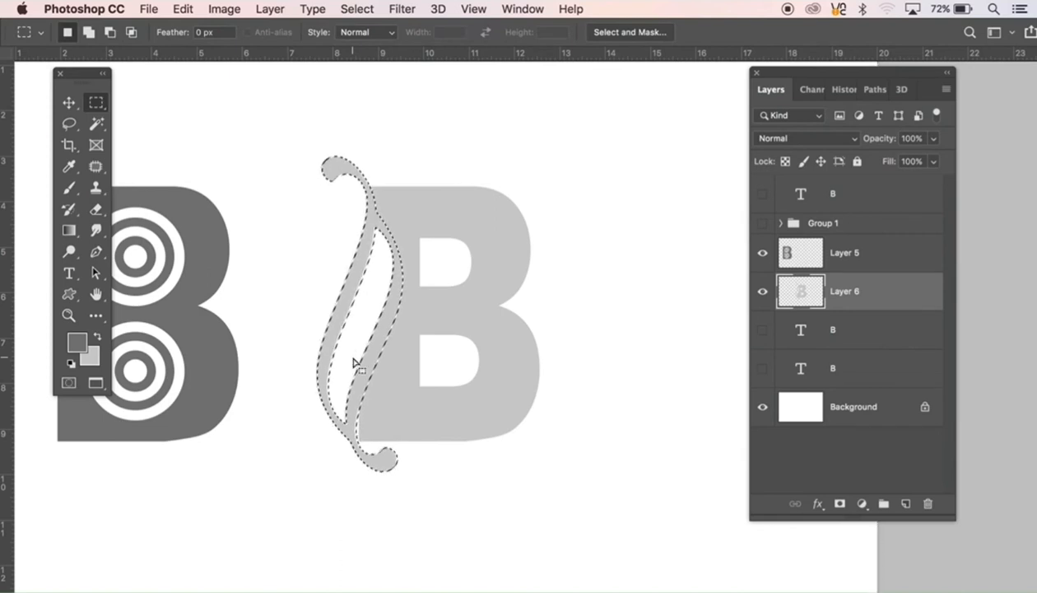
pyautogui.press('Right')
pyautogui.press('Right')
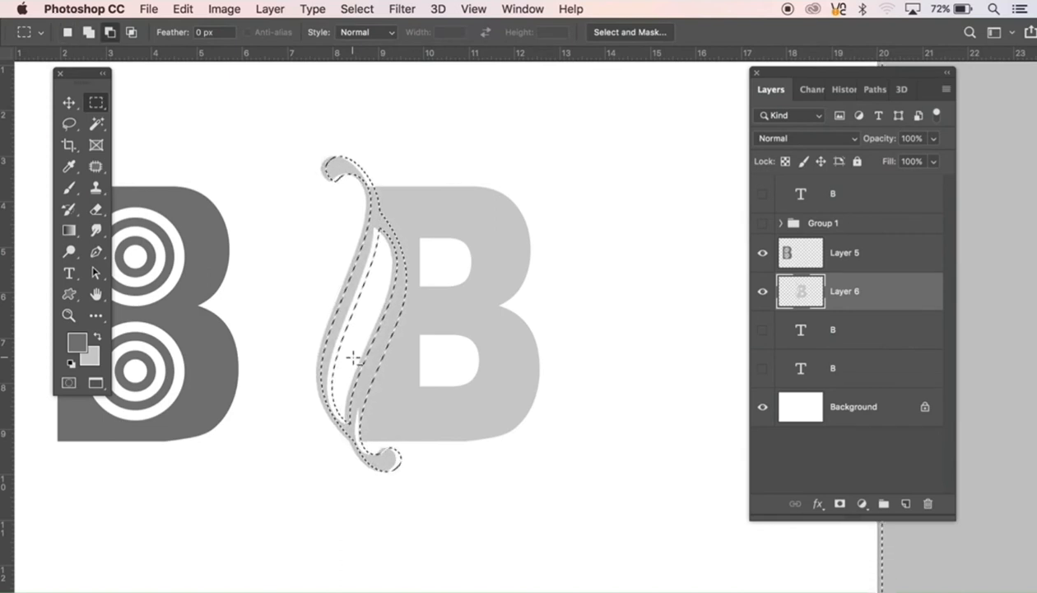
pyautogui.hotkey('alt', 'BackSpace')
pyautogui.press('super+z')
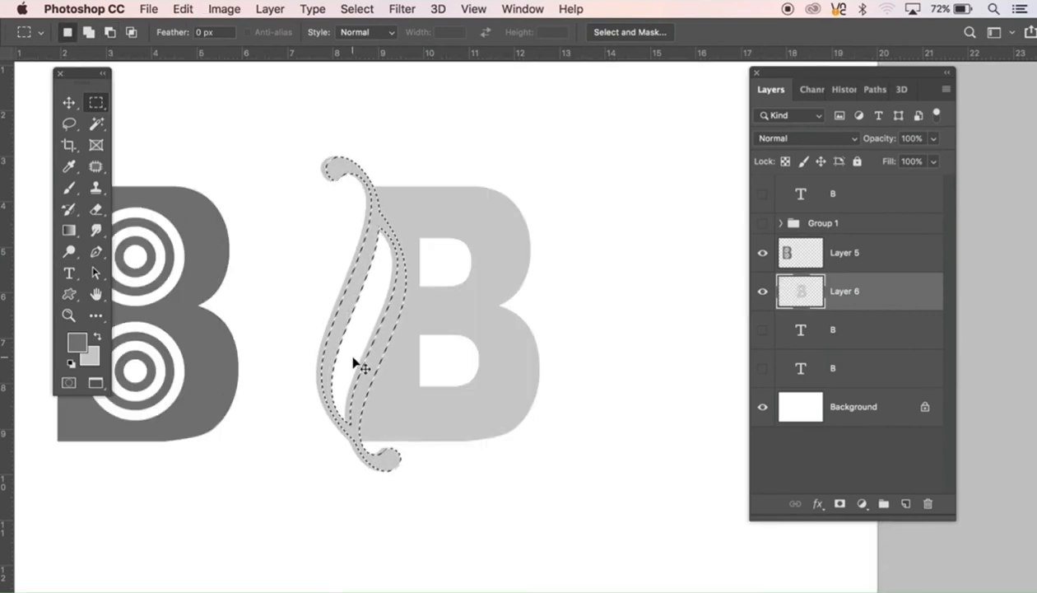
# Step: Invert the selection, erase the leftover grey inside and left of the shifted ornament, and deselect
pyautogui.press('super+shift+i')
pyautogui.press('e')
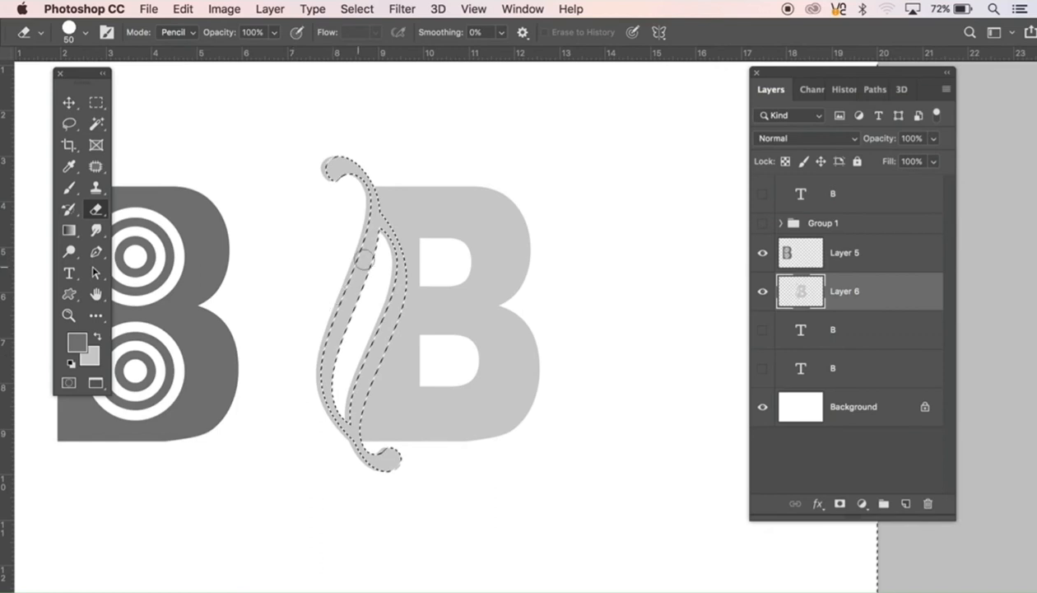
pyautogui.moveTo(347, 254)
pyautogui.mouseDown()
pyautogui.moveTo(363, 220)
pyautogui.moveTo(354, 192)
pyautogui.moveTo(313, 170)
pyautogui.moveTo(347, 153)
pyautogui.moveTo(322, 183)
pyautogui.moveTo(356, 181)
pyautogui.moveTo(363, 208)
pyautogui.moveTo(331, 316)
pyautogui.moveTo(325, 410)
pyautogui.moveTo(358, 470)
pyautogui.moveTo(398, 470)
pyautogui.moveTo(399, 457)
pyautogui.moveTo(368, 461)
pyautogui.moveTo(385, 473)
pyautogui.mouseUp()
pyautogui.moveTo(349, 404)
pyautogui.mouseDown()
pyautogui.moveTo(342, 424)
pyautogui.moveTo(382, 315)
pyautogui.moveTo(388, 270)
pyautogui.moveTo(375, 227)
pyautogui.moveTo(324, 403)
pyautogui.moveTo(328, 342)
pyautogui.moveTo(363, 240)
pyautogui.moveTo(326, 330)
pyautogui.moveTo(326, 428)
pyautogui.mouseUp()
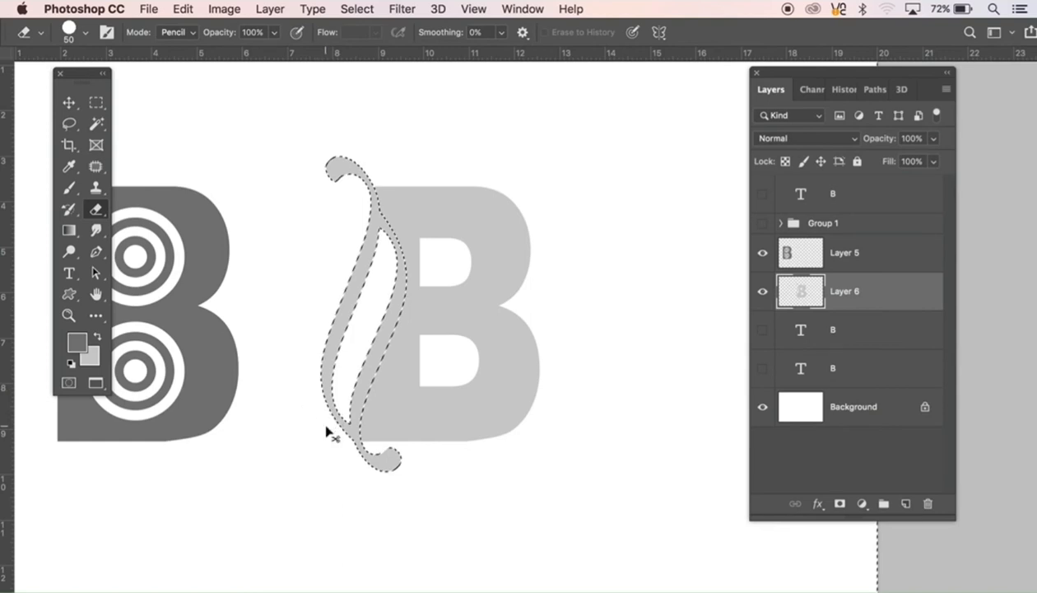
pyautogui.hotkey('ctrl', 'd')
pyautogui.press('v')
pyautogui.keyDown('alt'); pyautogui.click(493, 390); pyautogui.keyUp('alt')
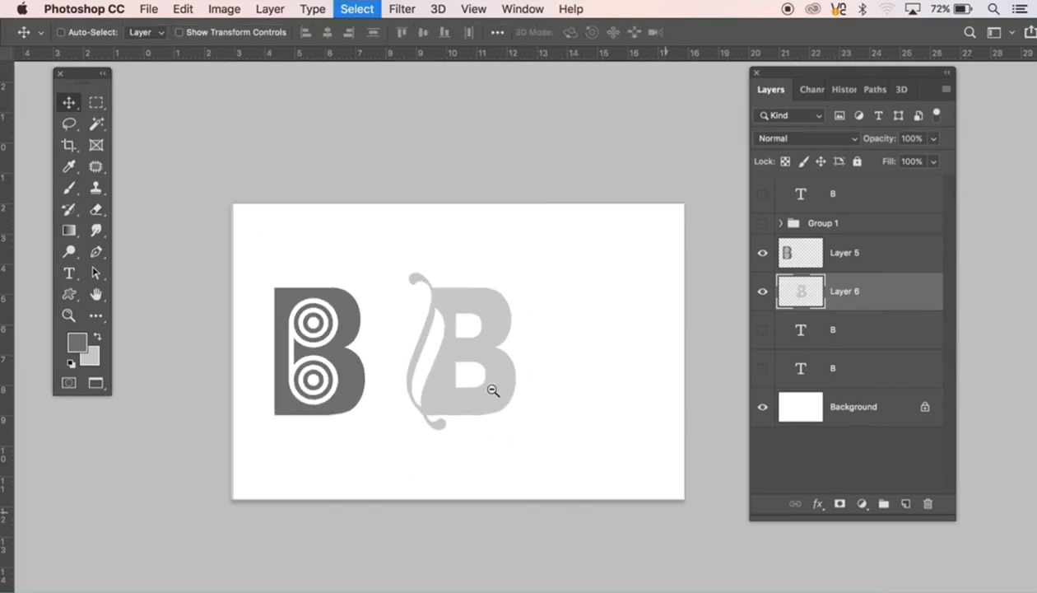
pyautogui.moveTo(493, 389); pyautogui.dragTo(413, 397)
pyautogui.hotkey('ctrl', 'r')
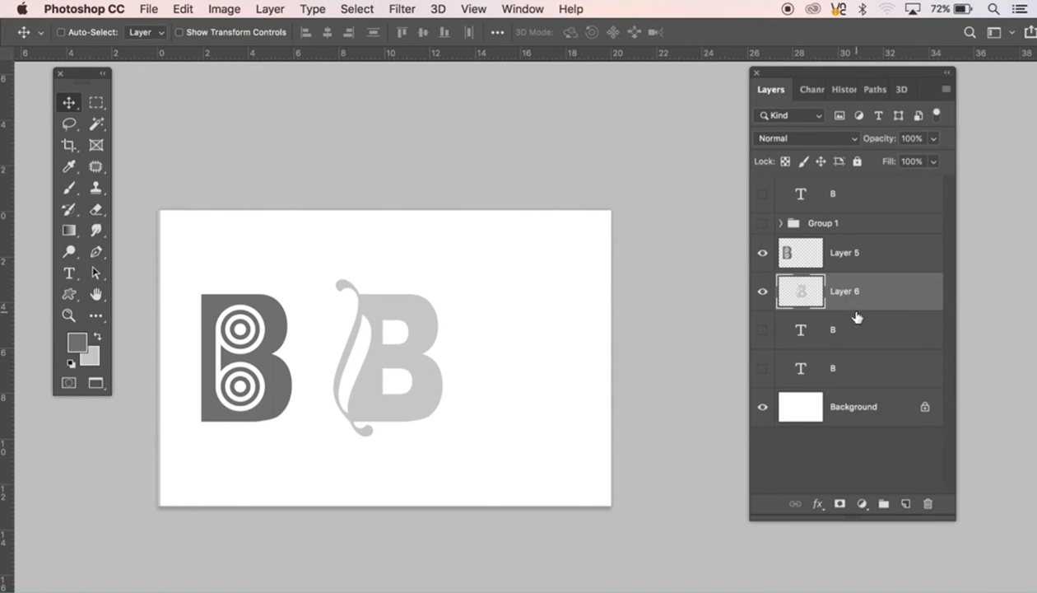
pyautogui.click(767, 292)
pyautogui.click(765, 292)
pyautogui.press('e')
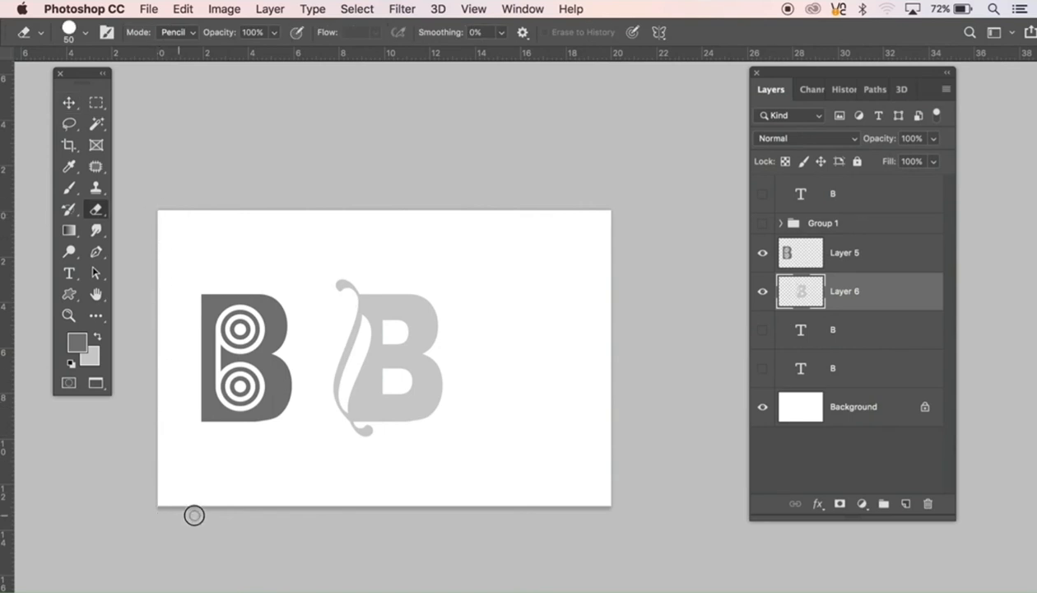
# Step: Load the outline of the lower hidden text B, fill it dark grey on a new layer, and move the copy beside the light grey B
pyautogui.keyDown('super'); pyautogui.click(802, 333); pyautogui.keyUp('super')
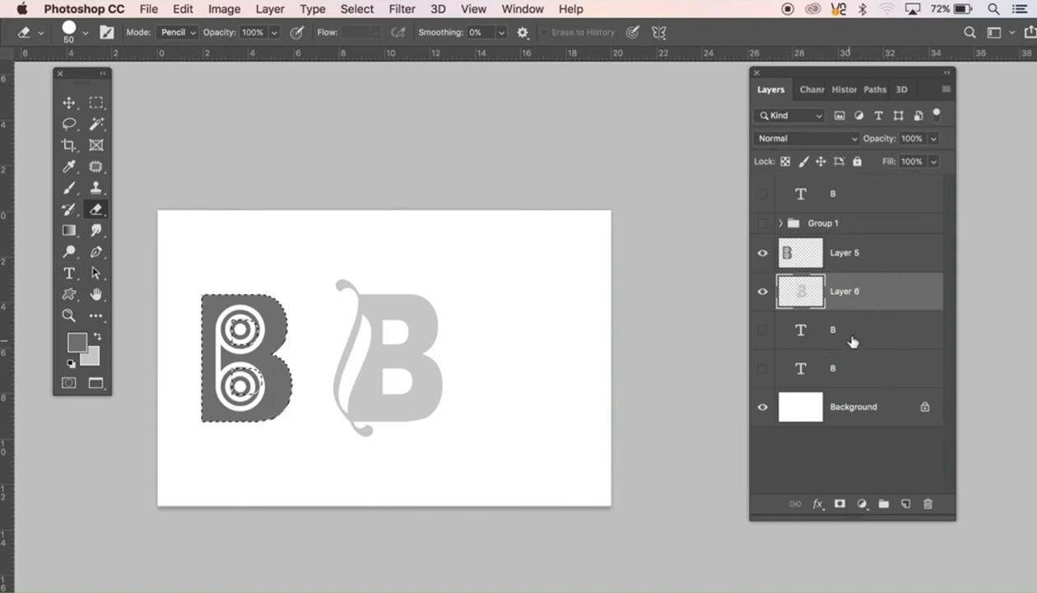
pyautogui.click(906, 504)
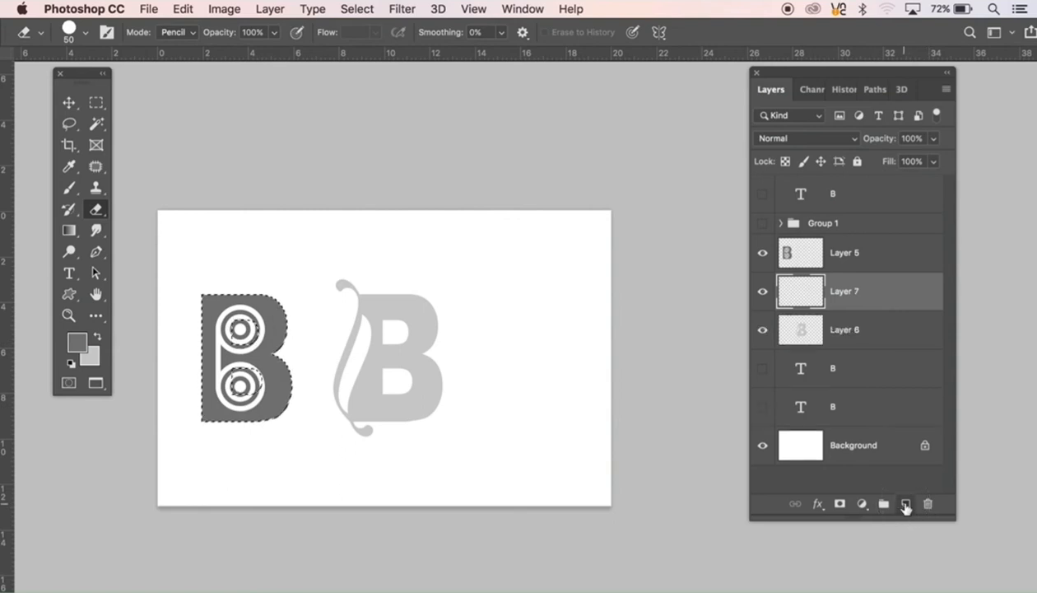
pyautogui.hotkey('alt', 'BackSpace')
pyautogui.press('super+d')
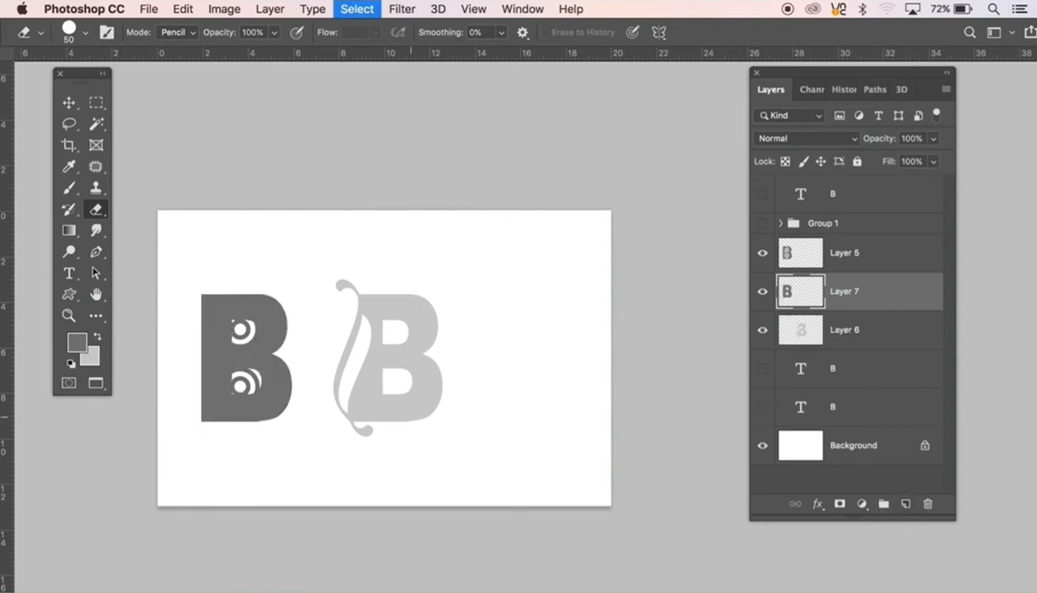
pyautogui.press('v')
pyautogui.moveTo(260, 362); pyautogui.dragTo(543, 370)
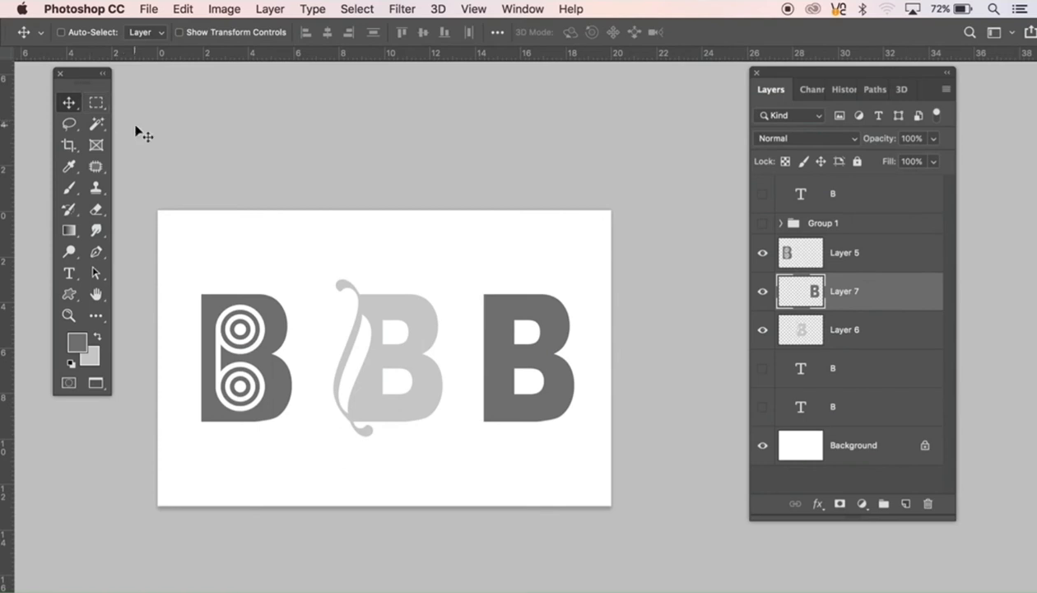
# Step: Select the new B's full outline with the Magic Wand and an inverted selection, fill its two counters with dark grey, and deselect
pyautogui.press('w')
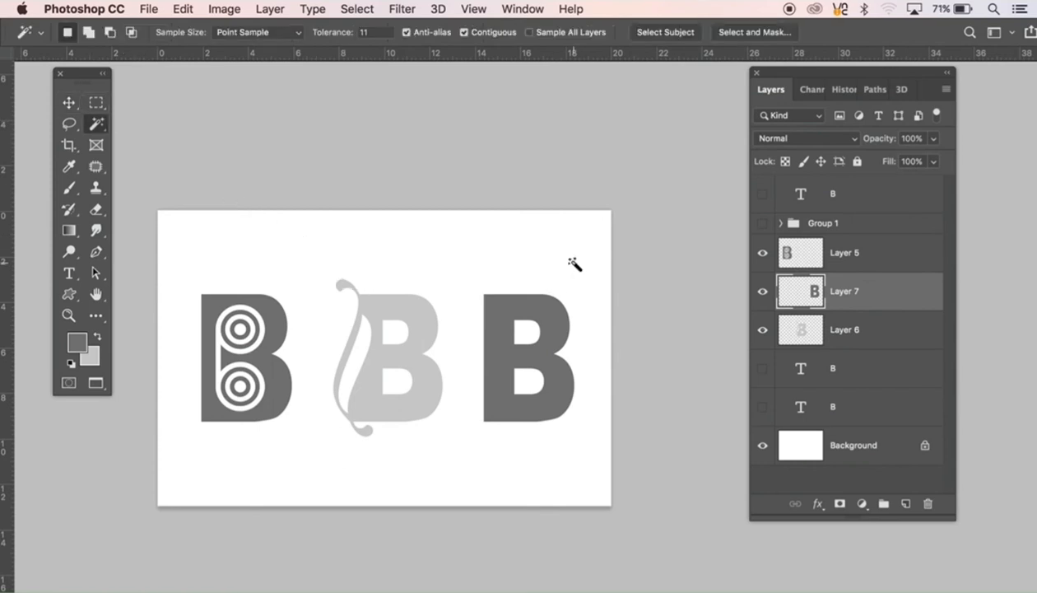
pyautogui.click(573, 265)
pyautogui.press('super+shift+i')
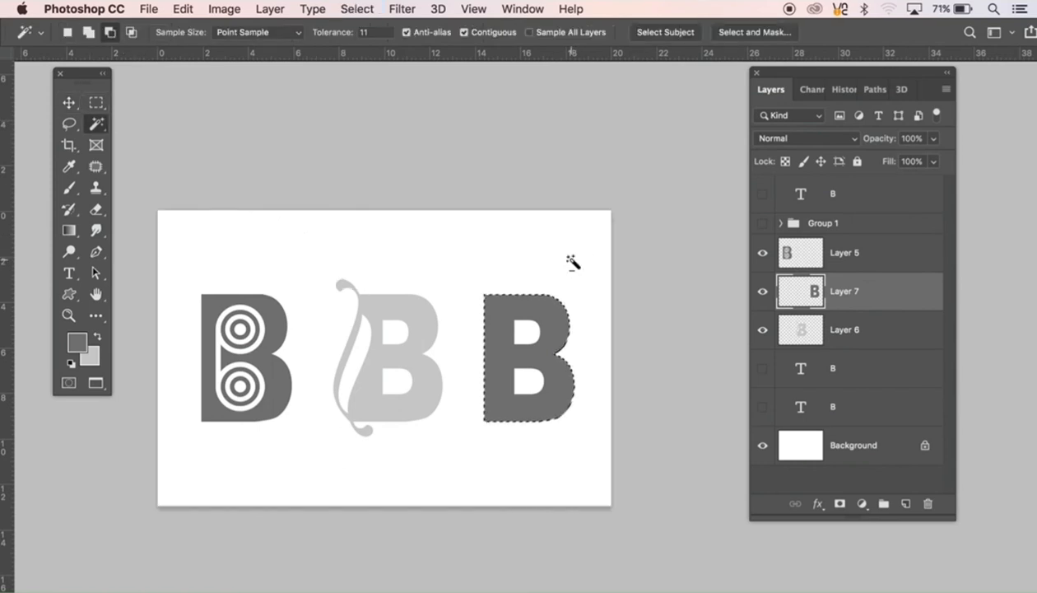
pyautogui.hotkey('alt', 'BackSpace')
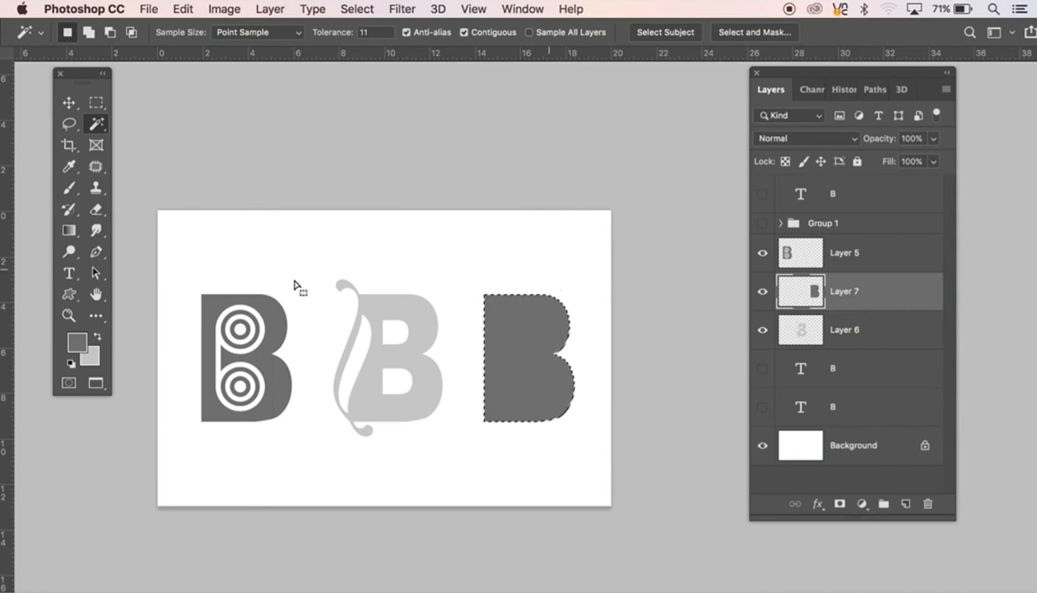
pyautogui.press('super+d')
# Step: Draw a small square on the upper stem of the solid dark grey B and fill it with light grey on a new layer
pyautogui.click(96, 103)
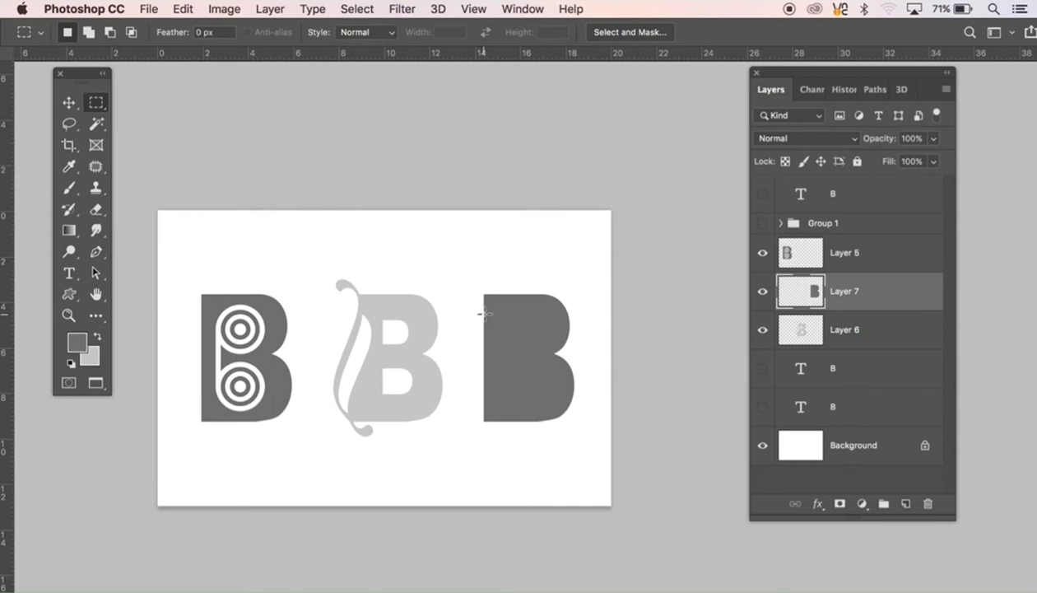
pyautogui.moveTo(484, 313); pyautogui.dragTo(512, 347)
pyautogui.click(906, 505)
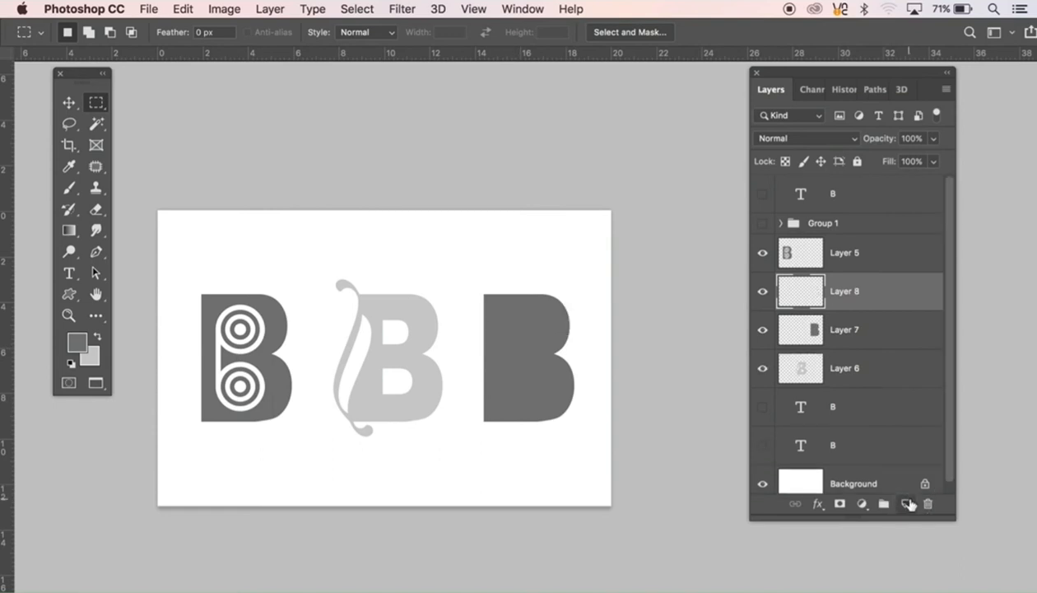
pyautogui.press('super+BackSpace')
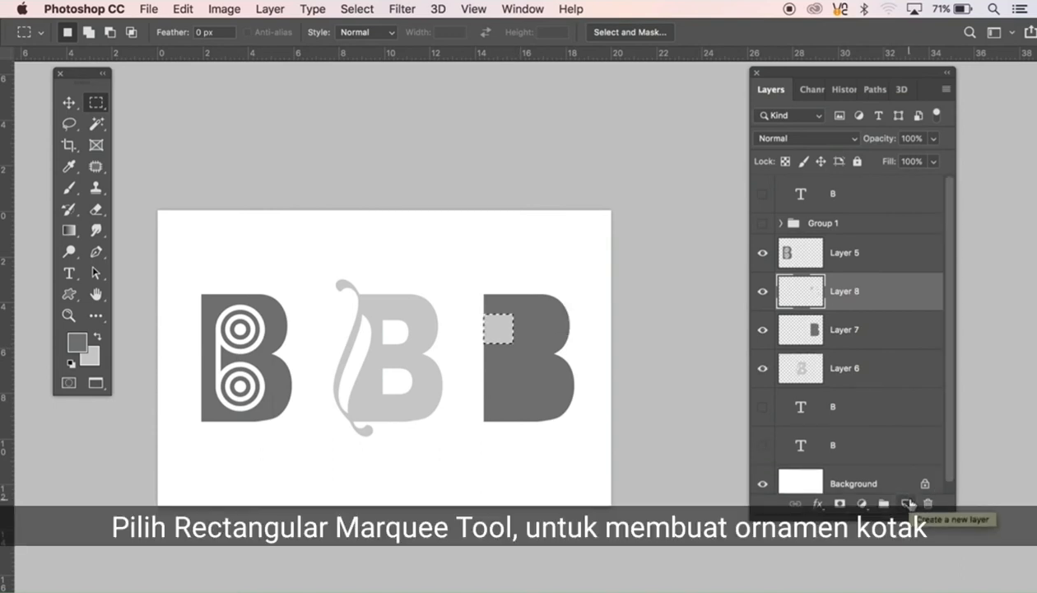
pyautogui.press('super+d')
# Step: Duplicate the light grey square diagonally below it and lower on the stem in a checker pattern, and merge the three square layers
pyautogui.press('v')
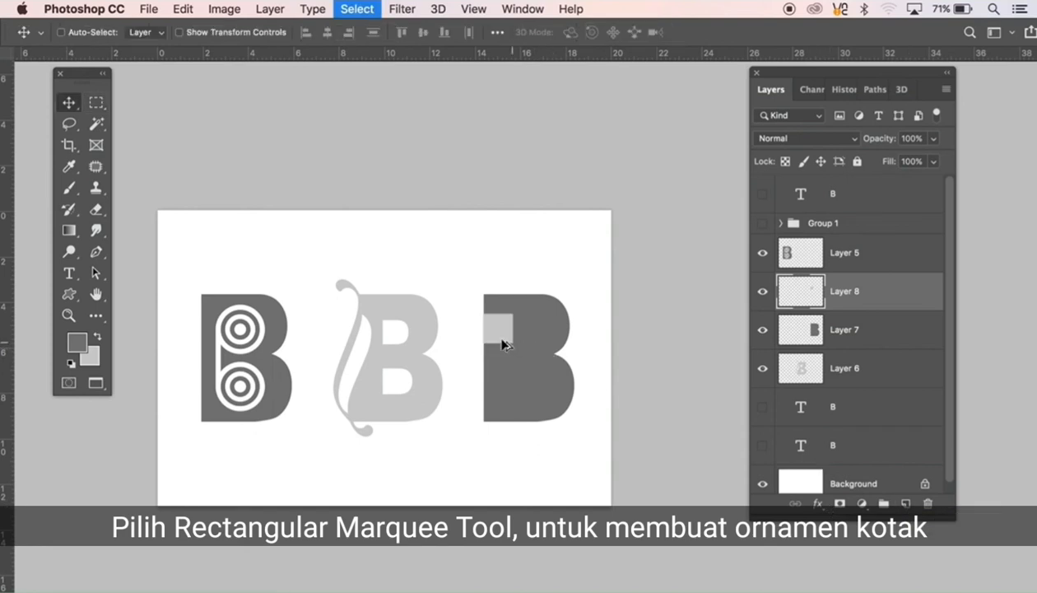
pyautogui.moveTo(502, 340); pyautogui.dragTo(533, 371)
pyautogui.moveTo(498, 331); pyautogui.dragTo(500, 386)
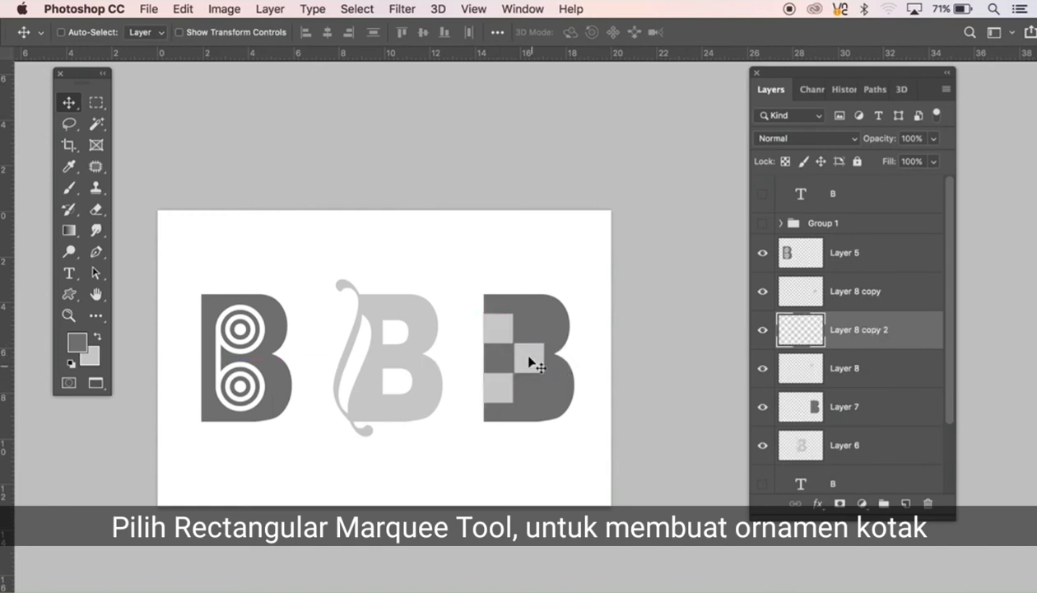
pyautogui.keyDown('shift'); pyautogui.click(517, 352); pyautogui.keyUp('shift')
pyautogui.keyDown('shift'); pyautogui.click(508, 340); pyautogui.keyUp('shift')
pyautogui.press('super+e')
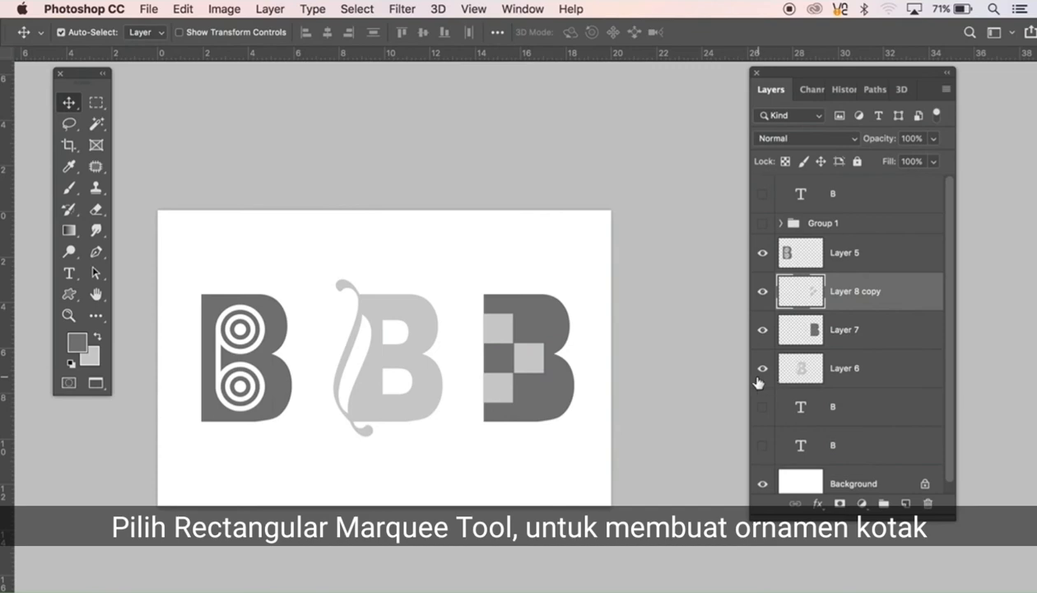
# Step: Cut the checker squares out of the dark grey B on Layer 7 using their outline, and merge Layer 7 with Layer 8 copy
pyautogui.keyDown('shift'); pyautogui.click(563, 400); pyautogui.keyUp('shift')
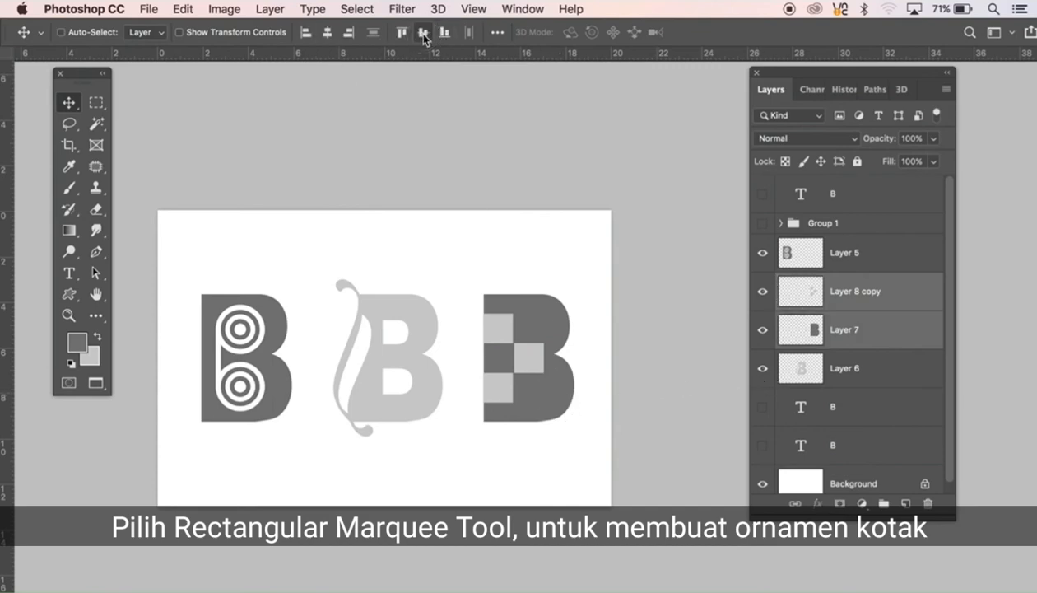
pyautogui.click(848, 295)
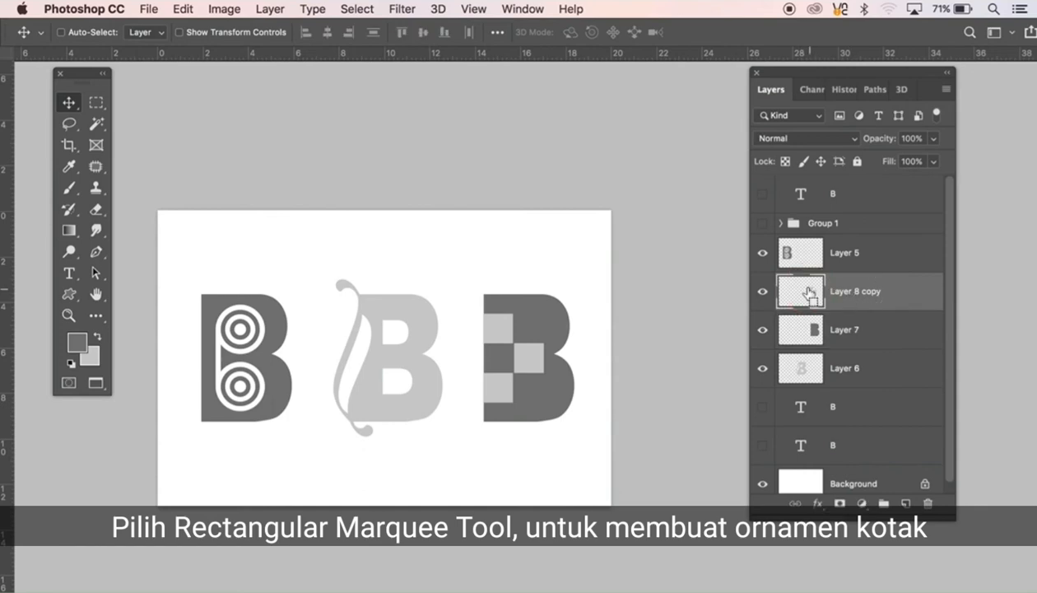
pyautogui.keyDown('super'); pyautogui.click(797, 291); pyautogui.keyUp('super')
pyautogui.click(764, 293)
pyautogui.click(846, 337)
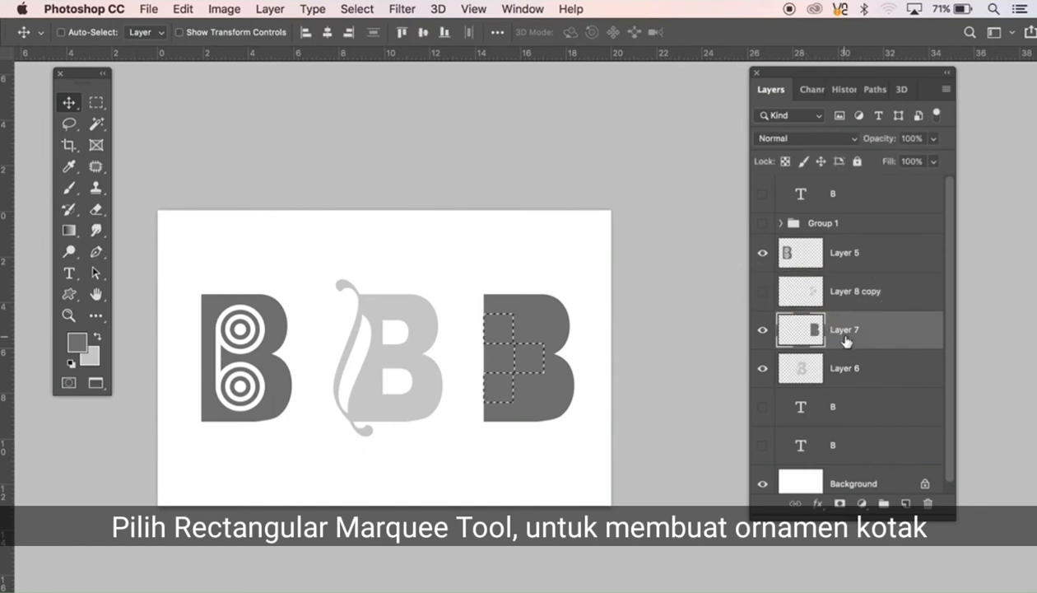
pyautogui.press('Delete')
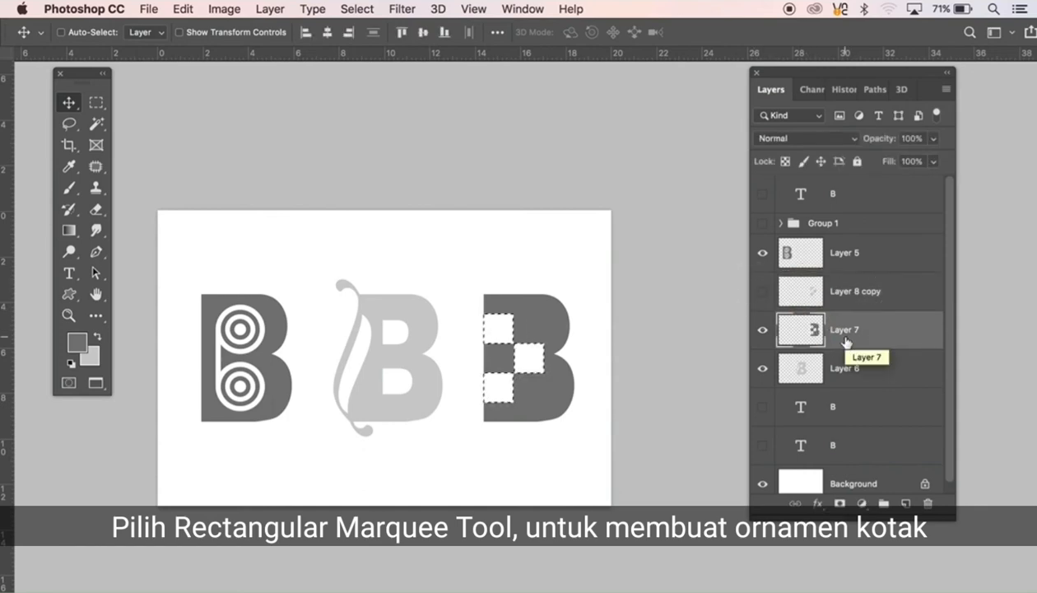
pyautogui.keyDown('super'); pyautogui.click(838, 298); pyautogui.keyUp('super')
pyautogui.press('super+e')
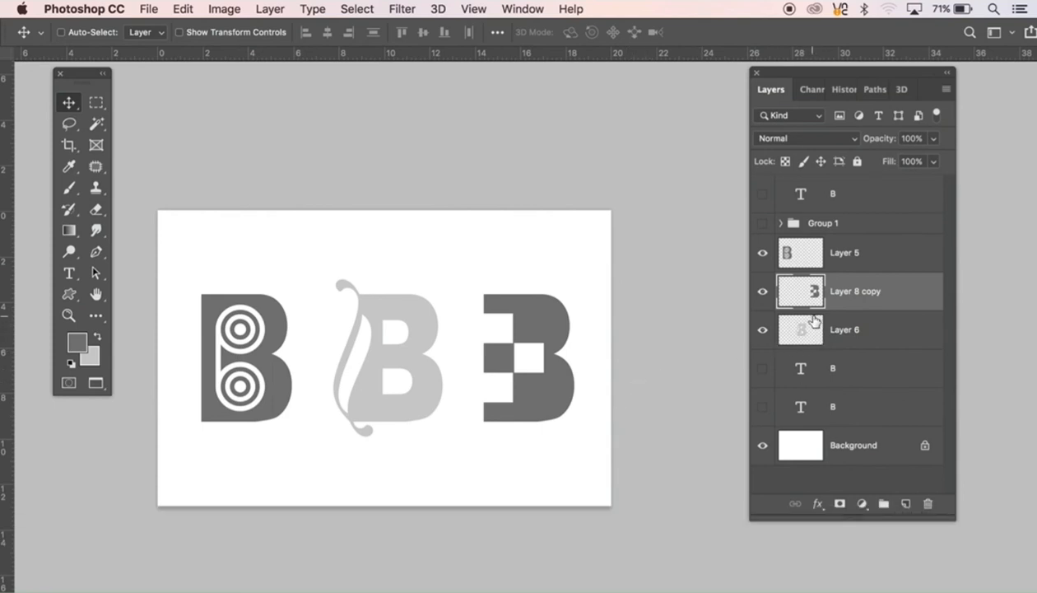
# Step: Apply Bevel & Emboss, Drop Shadow and Gradient Overlay with their preset settings to the checkered B on Layer 8 copy
pyautogui.doubleClick(781, 300)
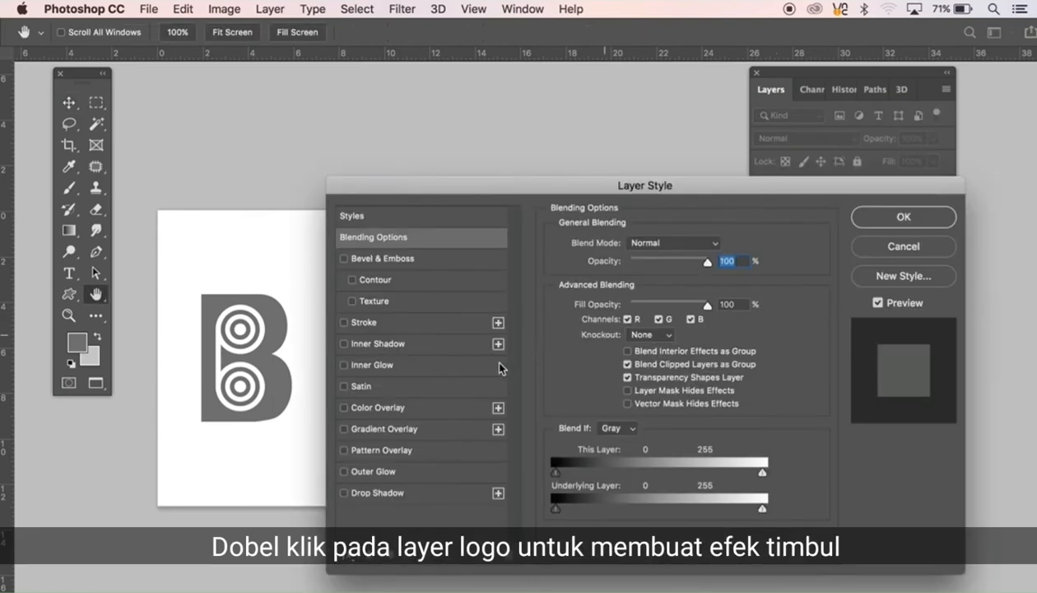
pyautogui.click(379, 261)
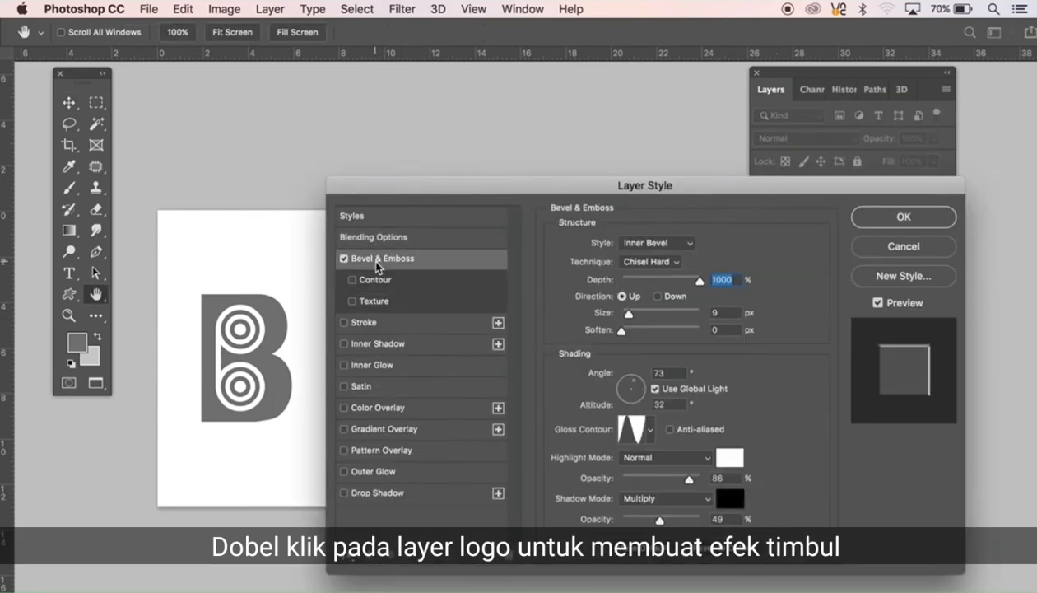
pyautogui.moveTo(424, 186); pyautogui.dragTo(673, 186)
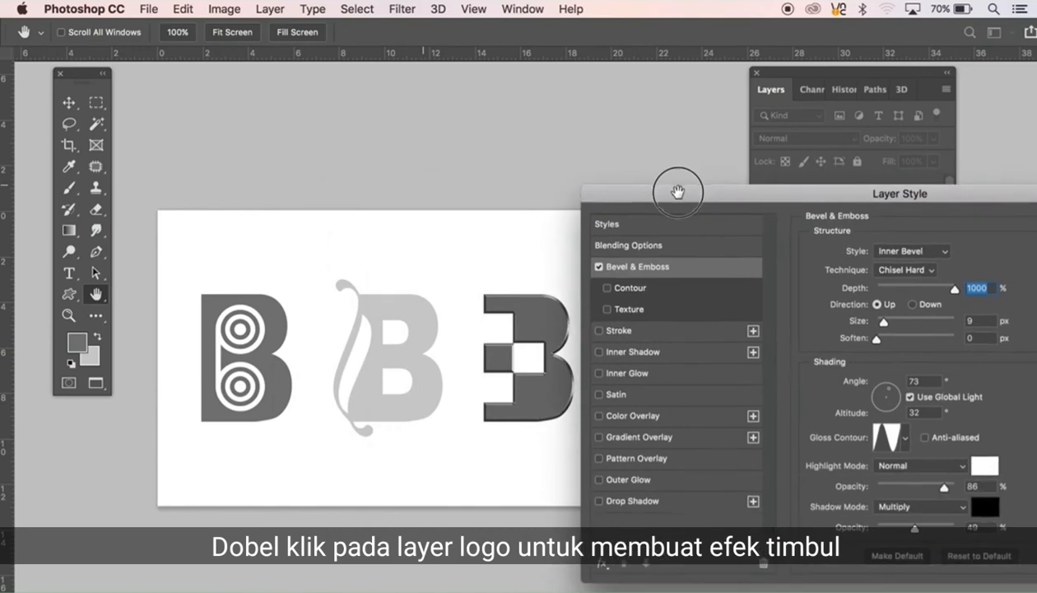
pyautogui.click(631, 502)
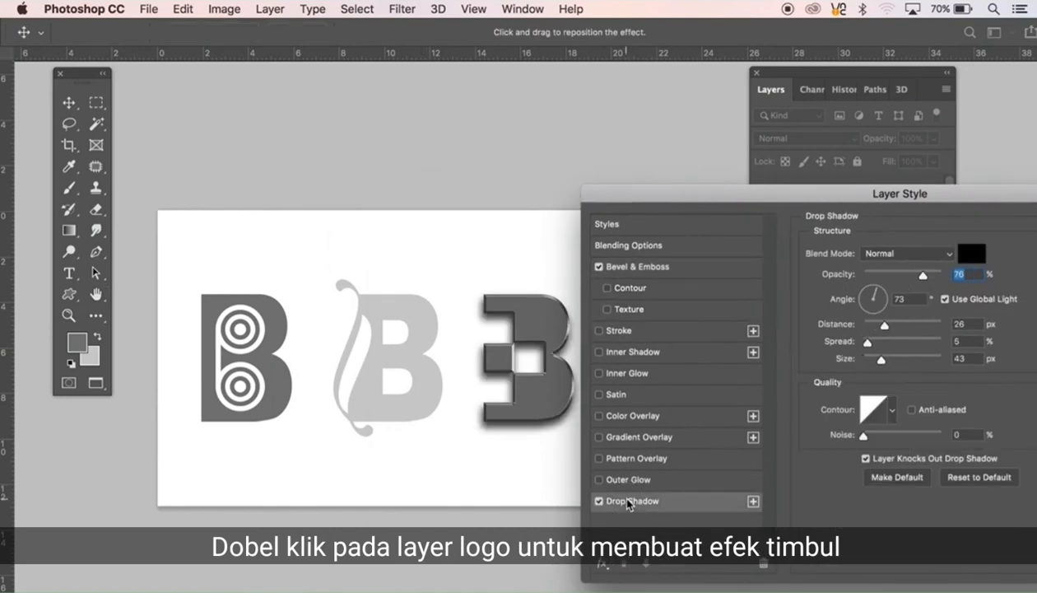
pyautogui.click(632, 438)
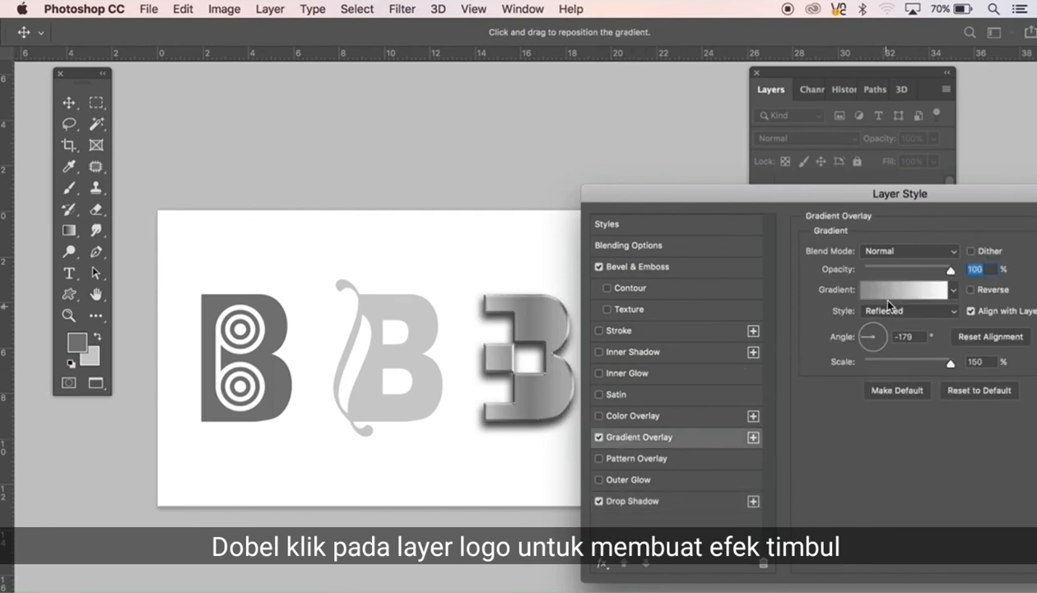
pyautogui.moveTo(830, 200); pyautogui.dragTo(647, 231)
pyautogui.click(976, 257)
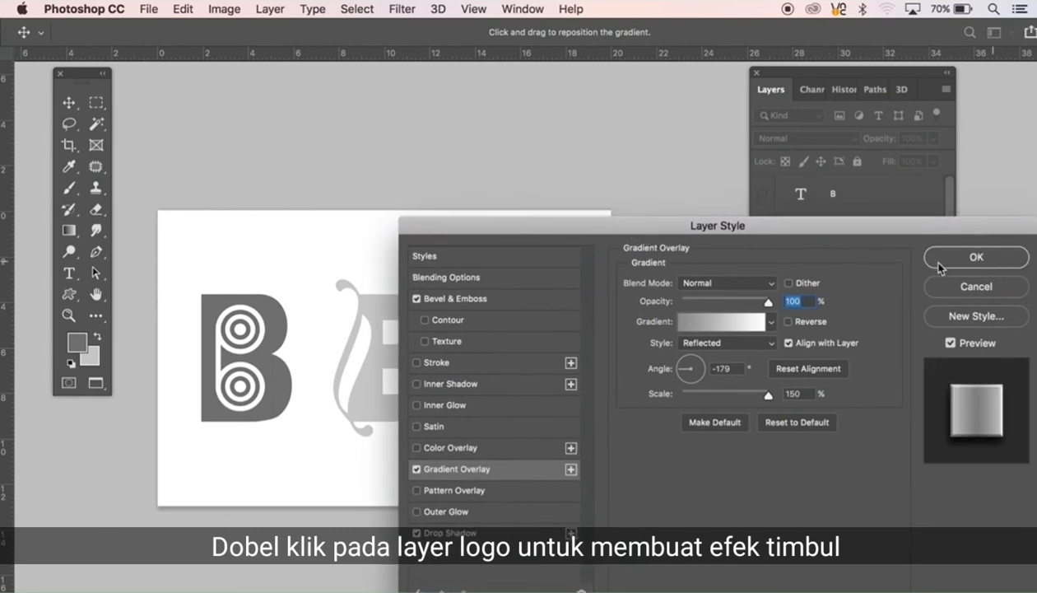
# Step: Apply Bevel & Emboss, Gradient Overlay and Drop Shadow with their preset settings to the ornament-stem B on Layer 6
pyautogui.click(427, 333)
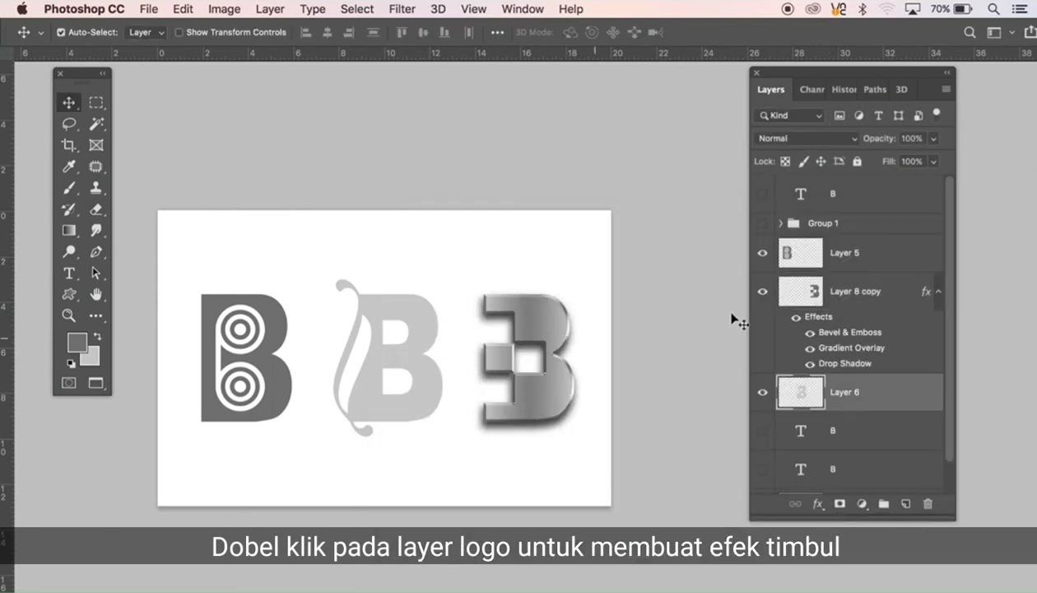
pyautogui.doubleClick(795, 398)
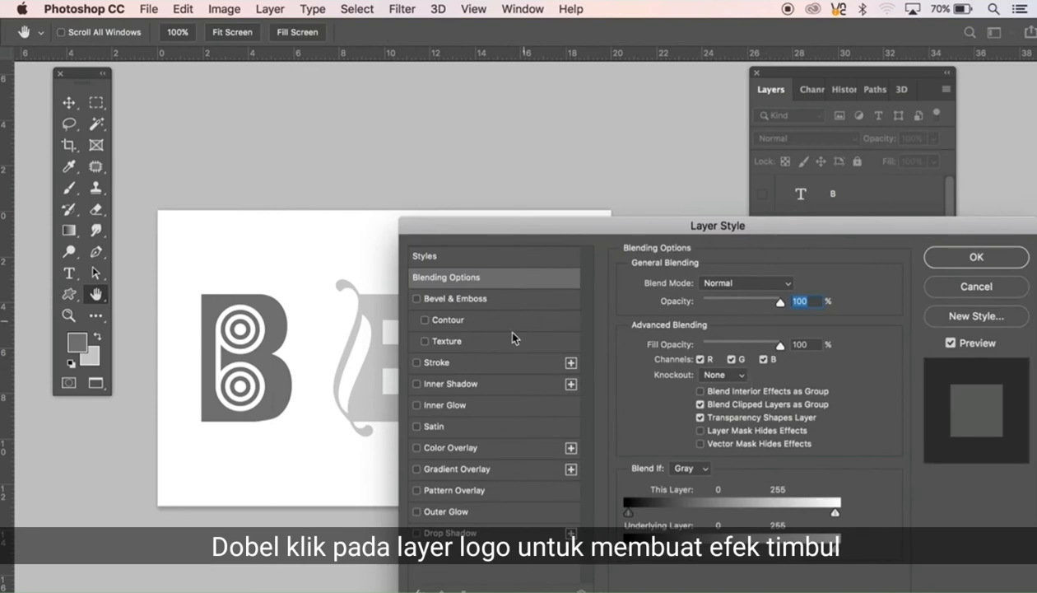
pyautogui.click(449, 297)
pyautogui.click(440, 470)
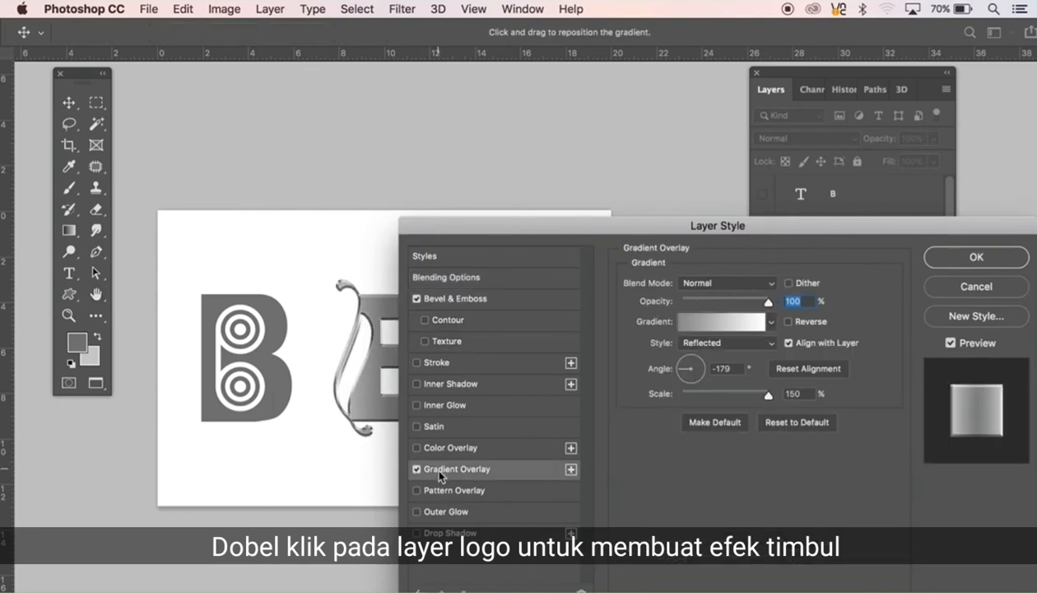
pyautogui.click(436, 532)
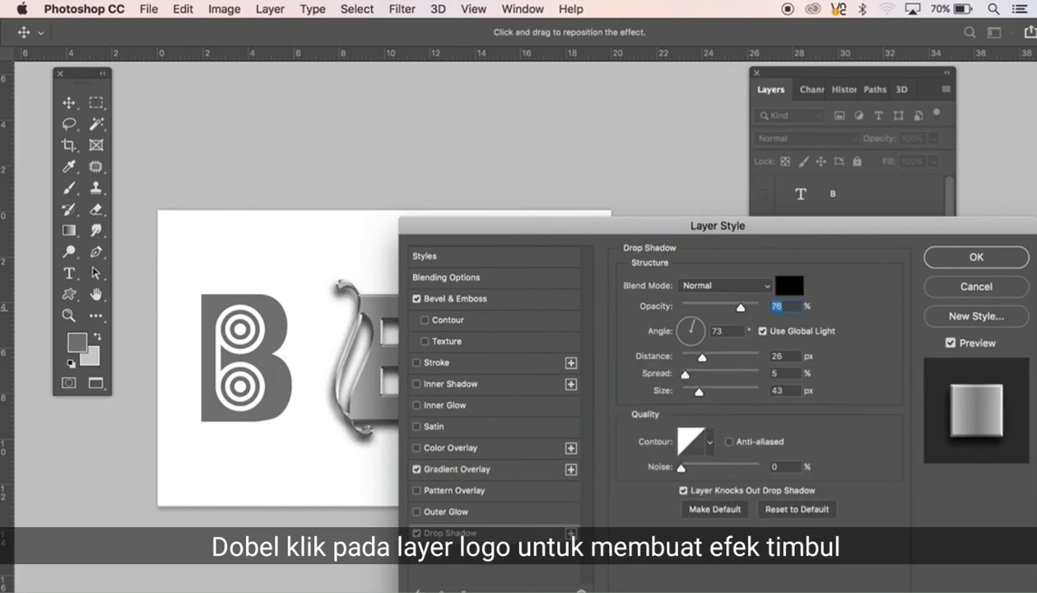
pyautogui.click(987, 258)
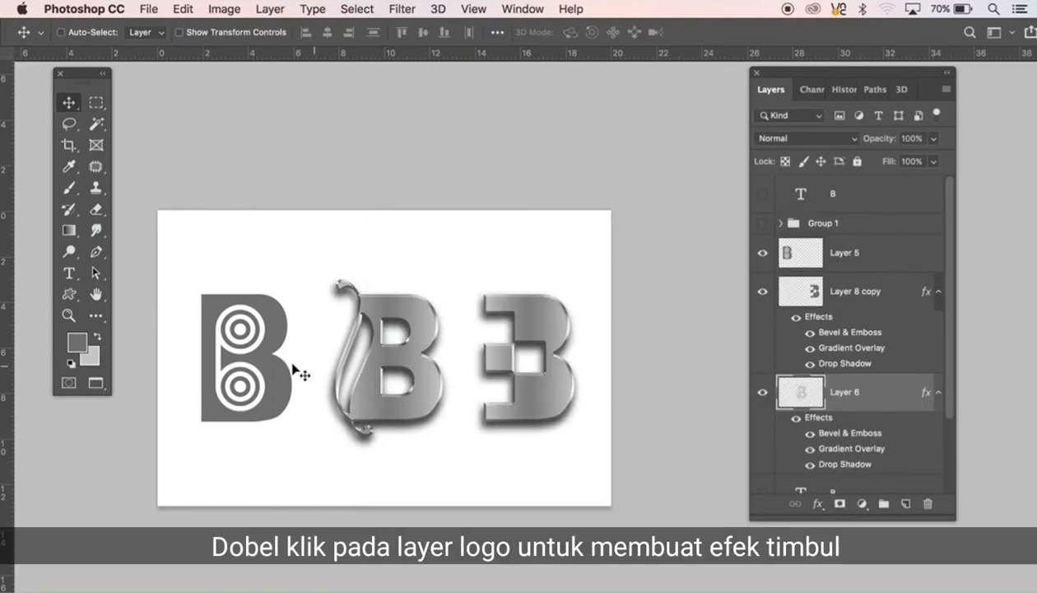
# Step: Apply Drop Shadow, Bevel & Emboss and Gradient Overlay to the bull's-eye B on Layer 5, and collapse the effects of Layer 5 and Layer 8 copy
pyautogui.keyDown('super'); pyautogui.click(272, 332); pyautogui.keyUp('super')
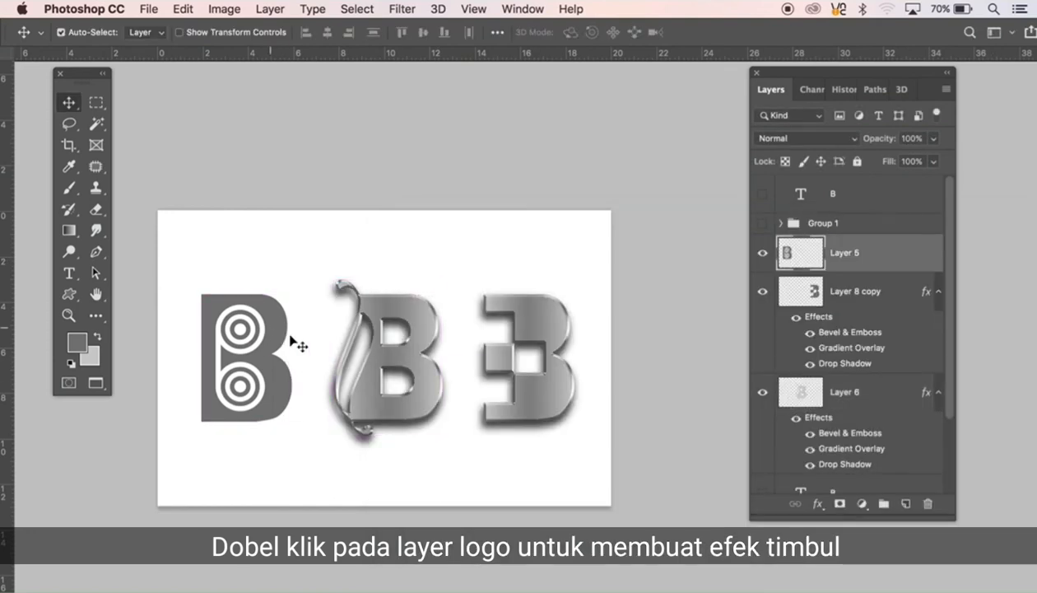
pyautogui.doubleClick(788, 252)
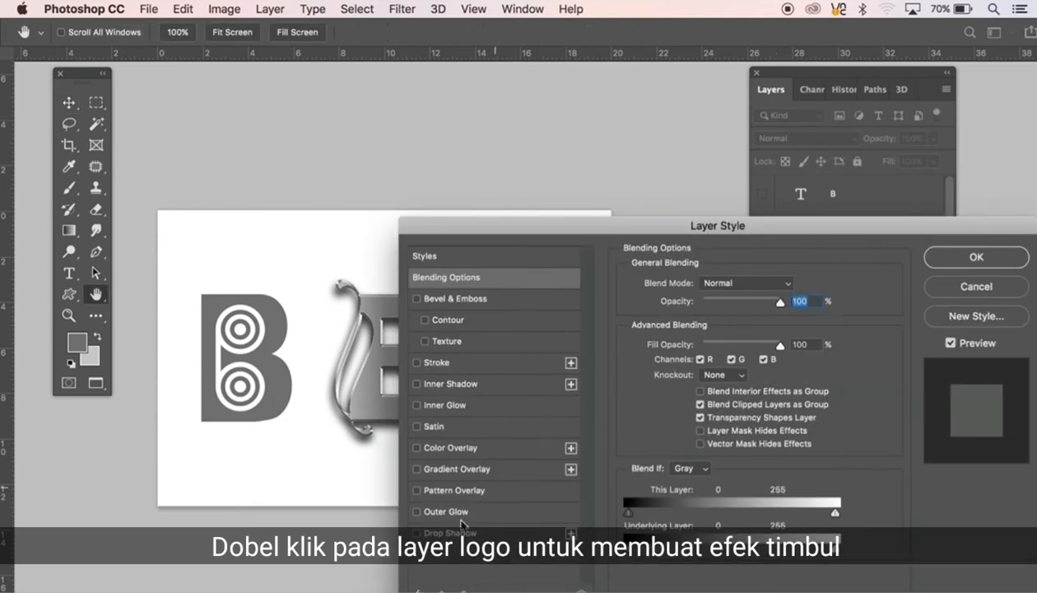
pyautogui.click(437, 534)
pyautogui.click(442, 304)
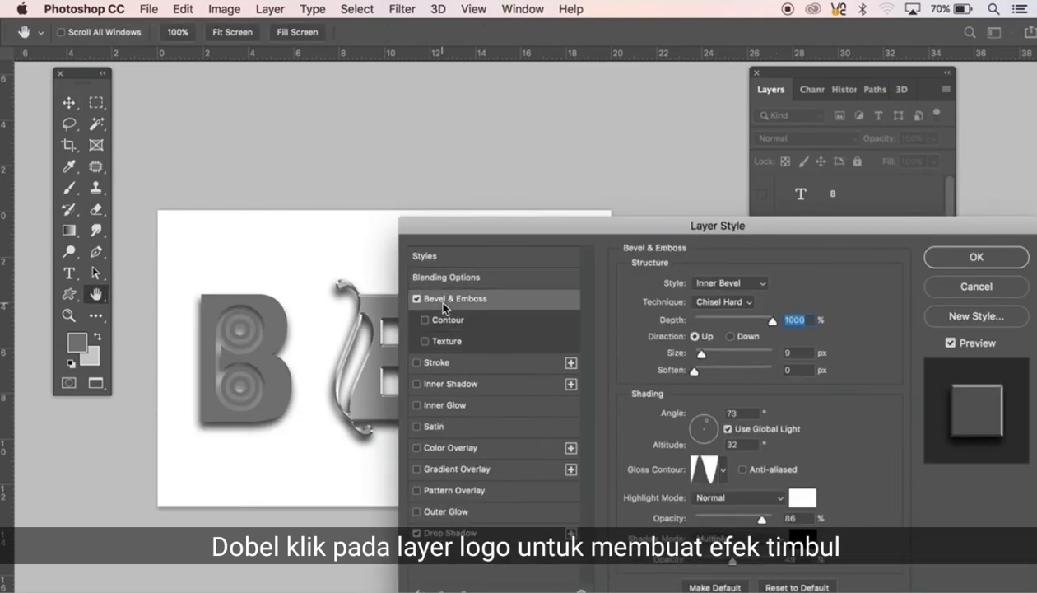
pyautogui.click(450, 469)
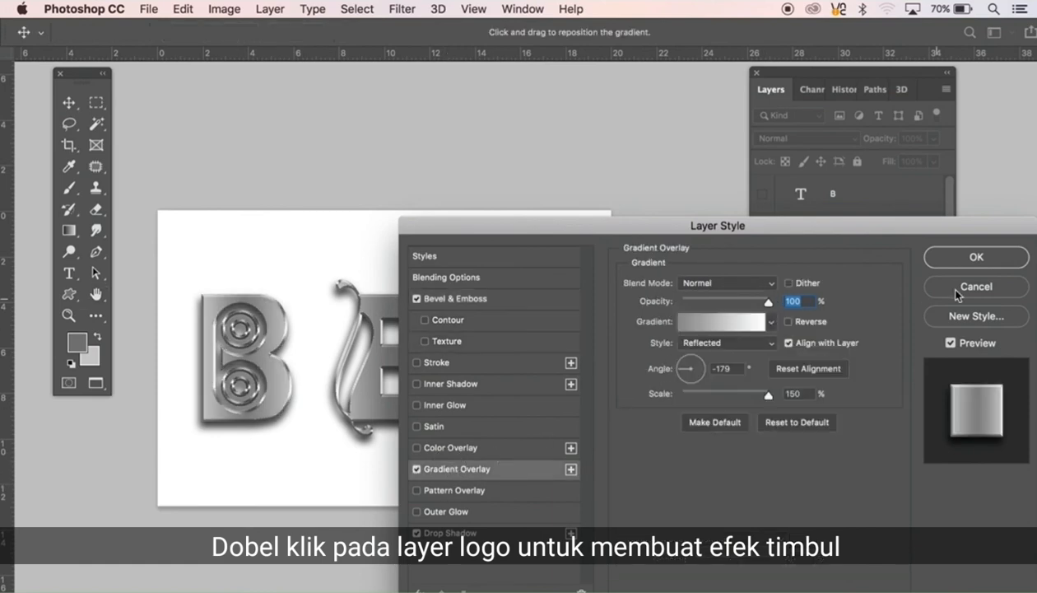
pyautogui.click(978, 256)
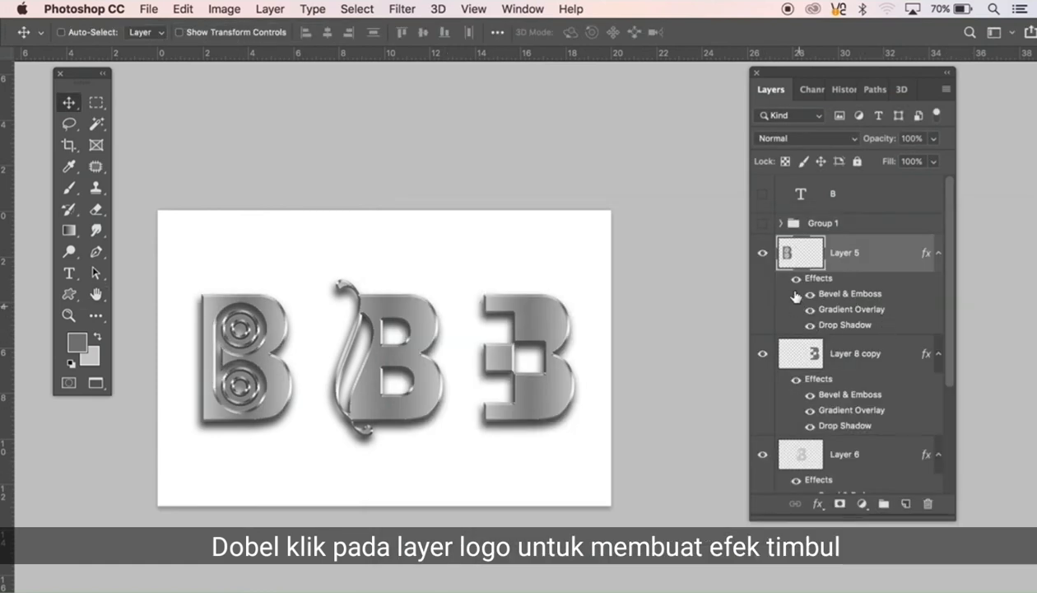
pyautogui.click(938, 254)
pyautogui.click(937, 293)
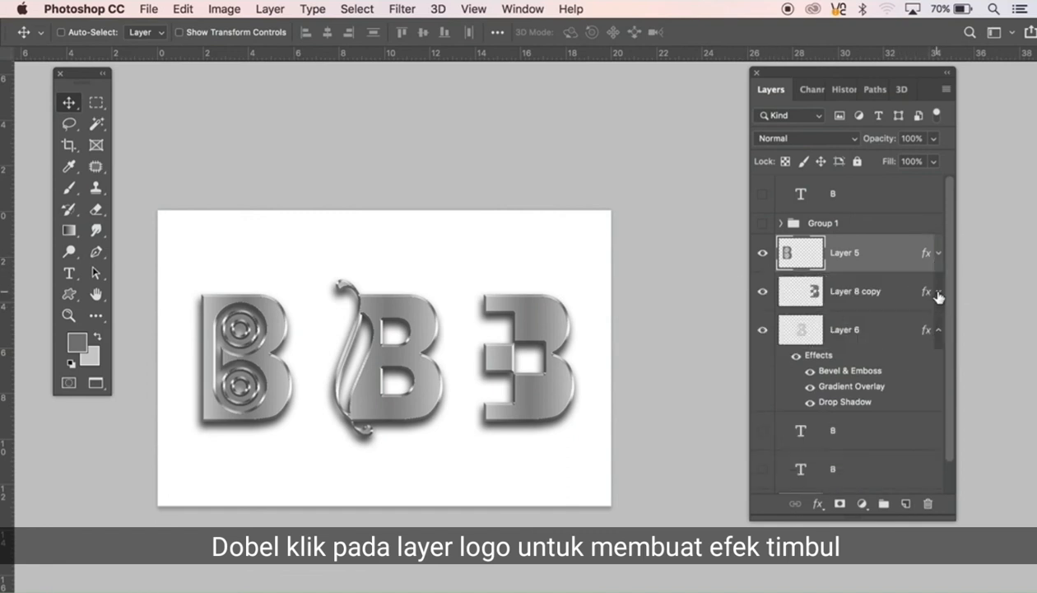
# Step: Collapse the effects of Layer 6, and show and expand Group 1
pyautogui.click(938, 330)
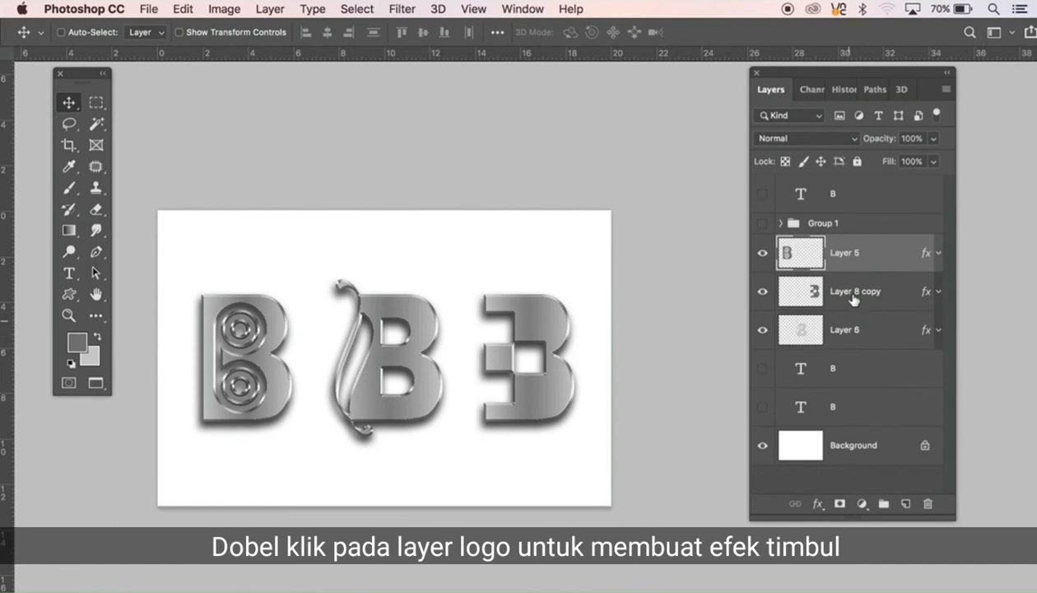
pyautogui.click(762, 225)
pyautogui.click(780, 223)
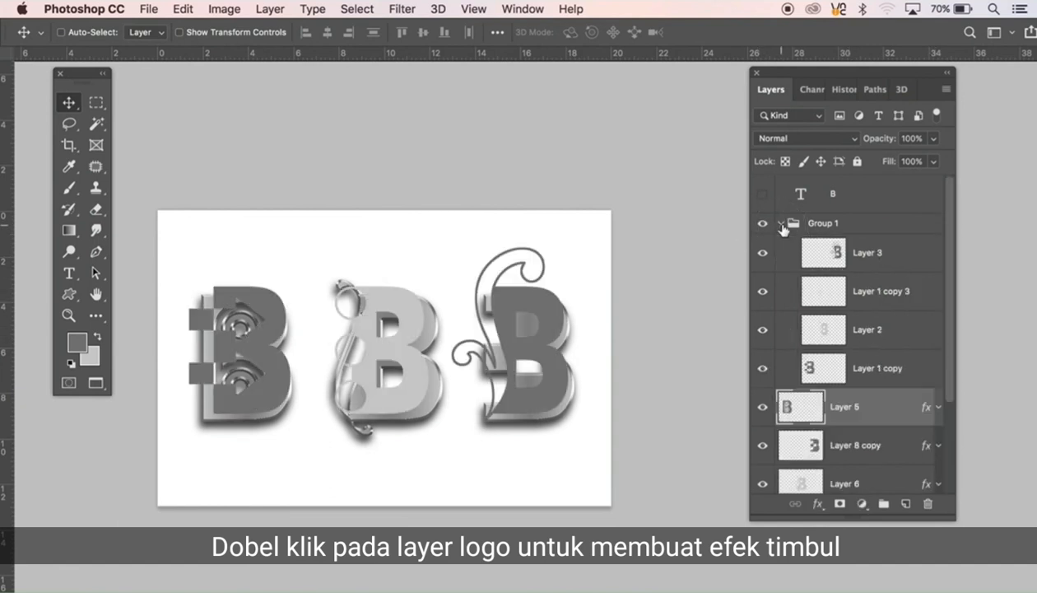
# Step: Hide Layer 5, group it with Layer 8 copy and Layer 6, and hide the new group
pyautogui.click(763, 407)
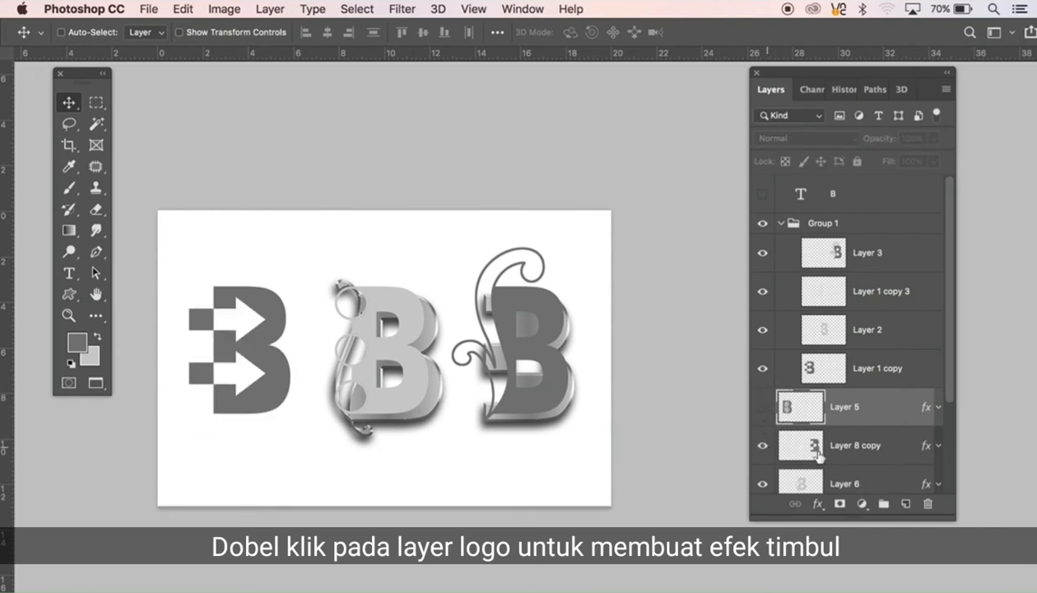
pyautogui.keyDown('shift'); pyautogui.click(860, 459); pyautogui.keyUp('shift')
pyautogui.keyDown('shift'); pyautogui.click(856, 477); pyautogui.keyUp('shift')
pyautogui.moveTo(881, 493); pyautogui.dragTo(883, 504)
pyautogui.click(763, 397)
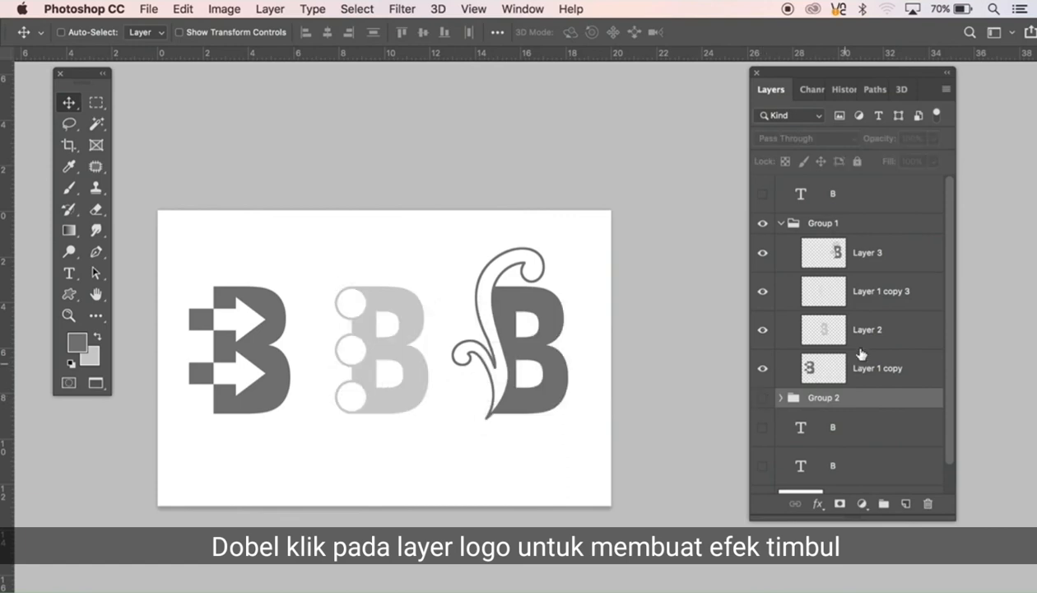
# Step: Apply Bevel & Emboss, Gradient Overlay and Drop Shadow with their preset settings to the scroll-ornament B on Layer 3
pyautogui.click(851, 262)
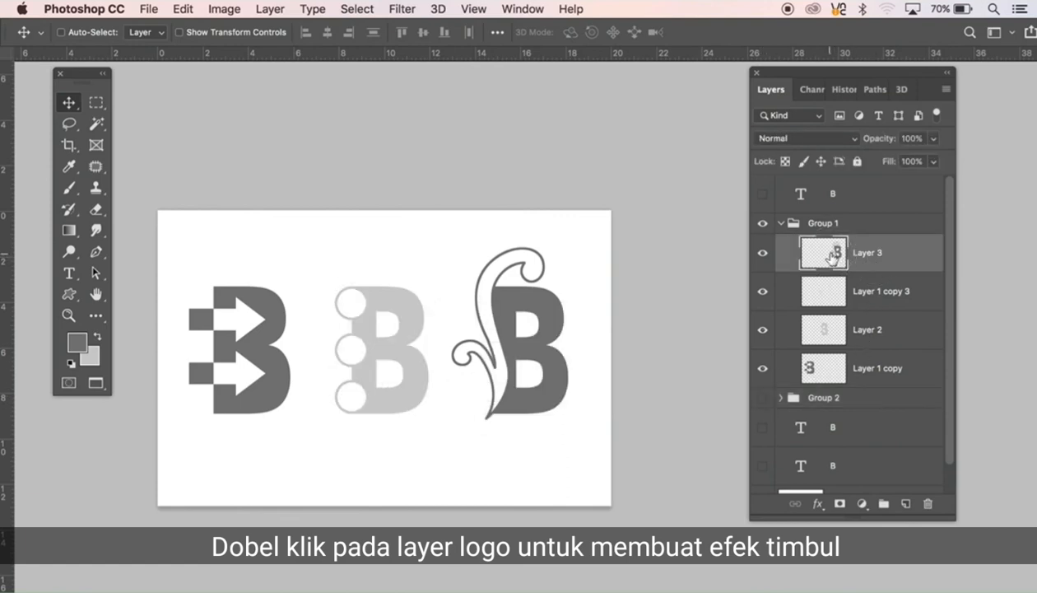
pyautogui.doubleClick(831, 256)
pyautogui.click(469, 302)
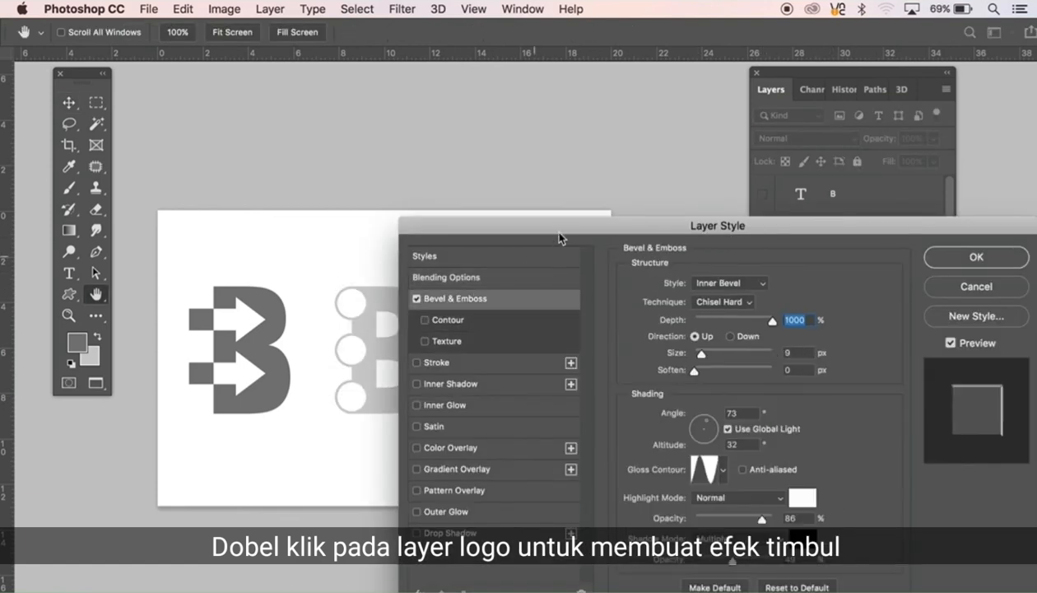
pyautogui.moveTo(550, 229); pyautogui.dragTo(803, 165)
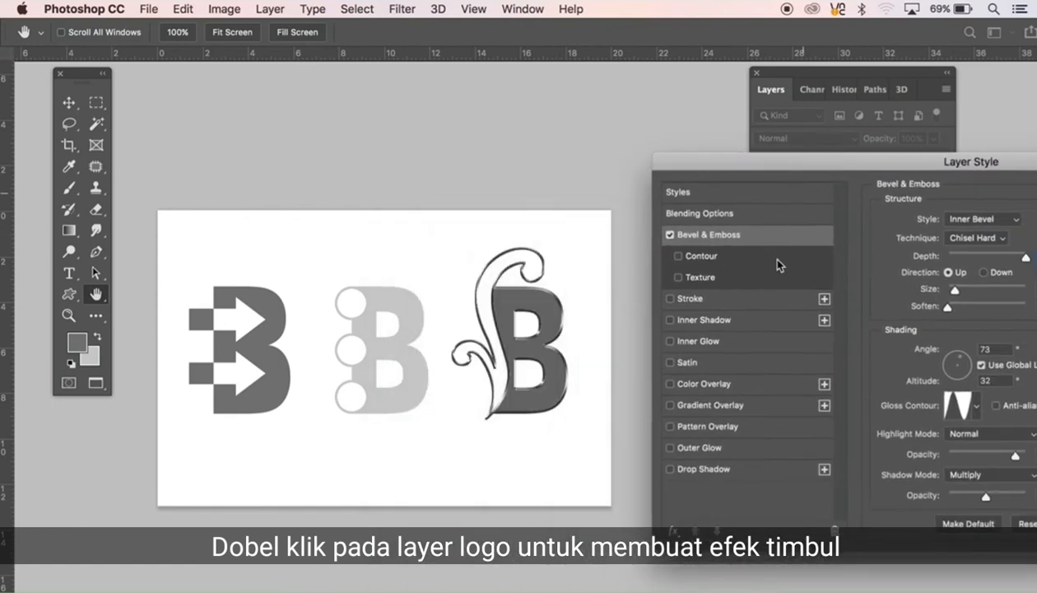
pyautogui.click(700, 405)
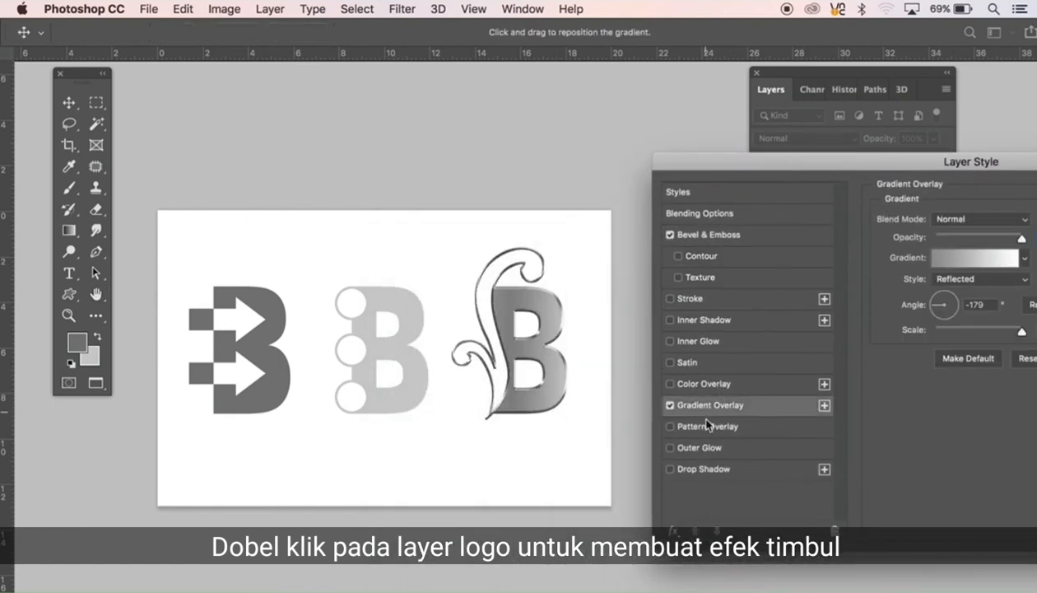
pyautogui.click(698, 471)
pyautogui.moveTo(826, 166); pyautogui.dragTo(550, 235)
pyautogui.click(917, 268)
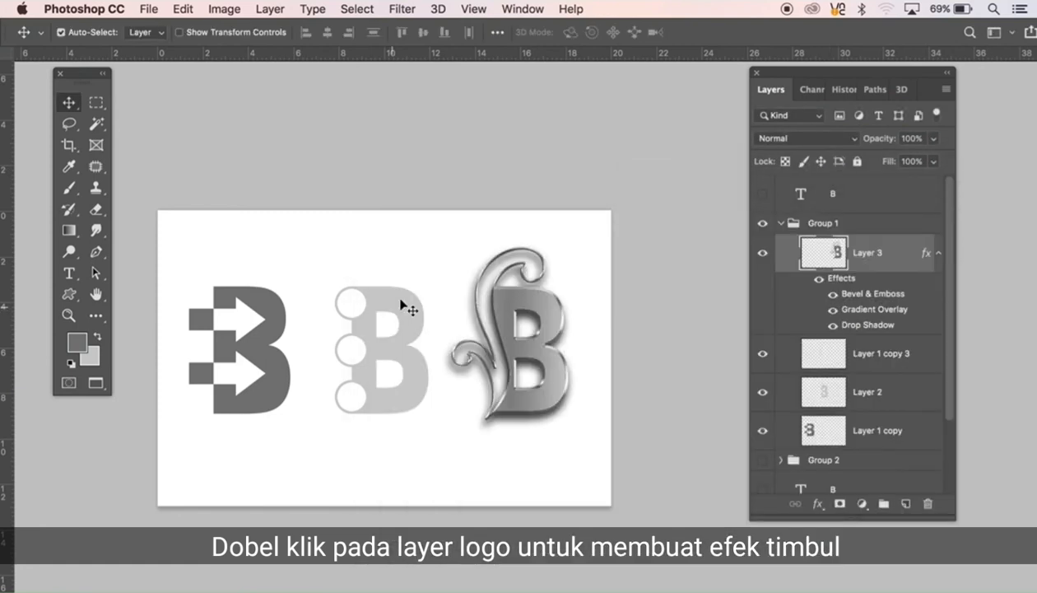
# Step: Apply Bevel & Emboss, Gradient Overlay and Drop Shadow with their preset settings to the circle-notched B on Layer 2
pyautogui.click(407, 303)
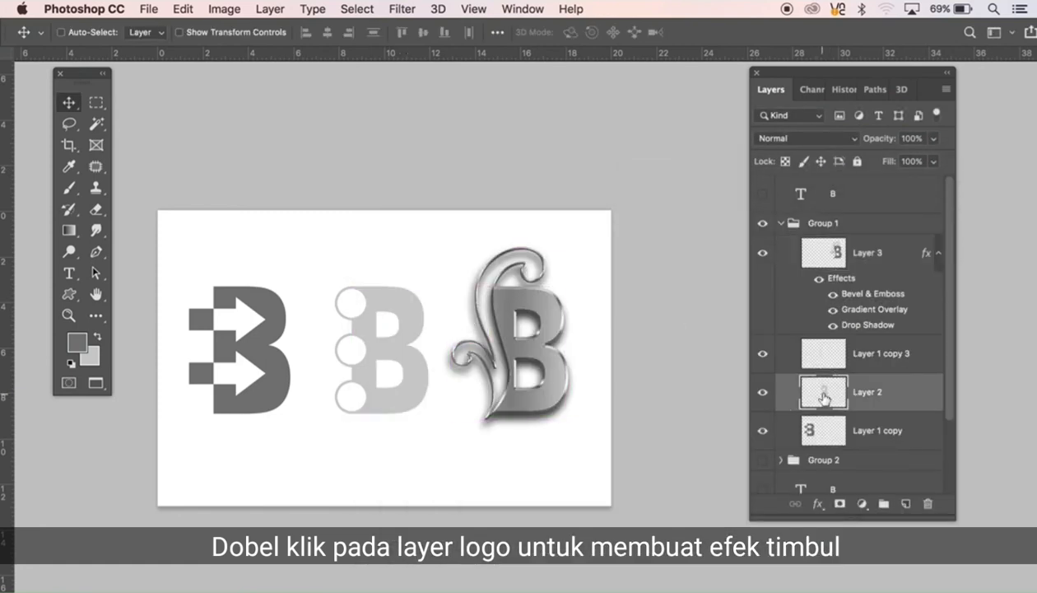
pyautogui.doubleClick(823, 393)
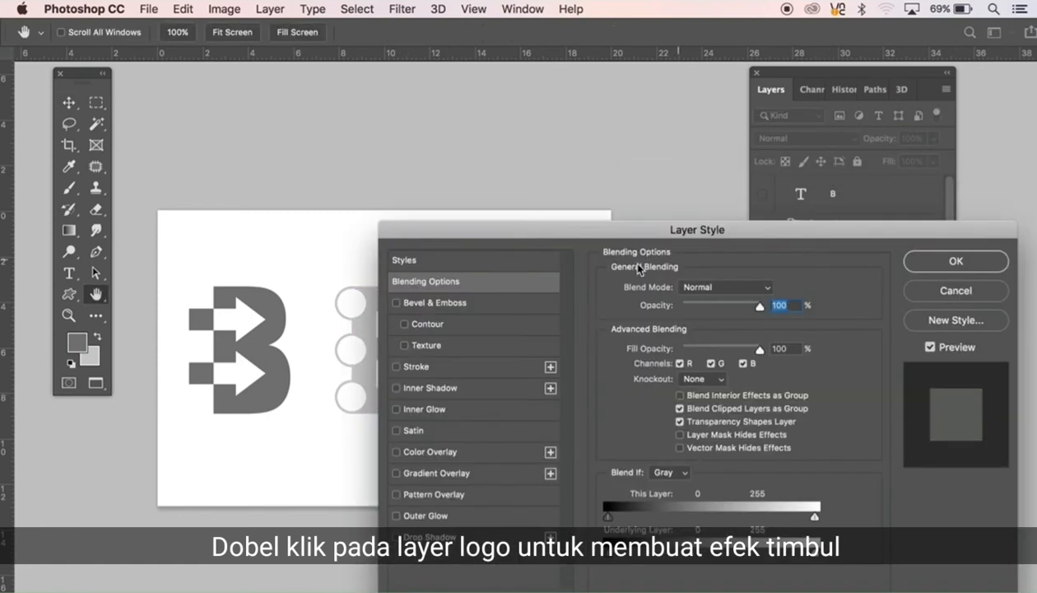
pyautogui.click(429, 305)
pyautogui.click(422, 474)
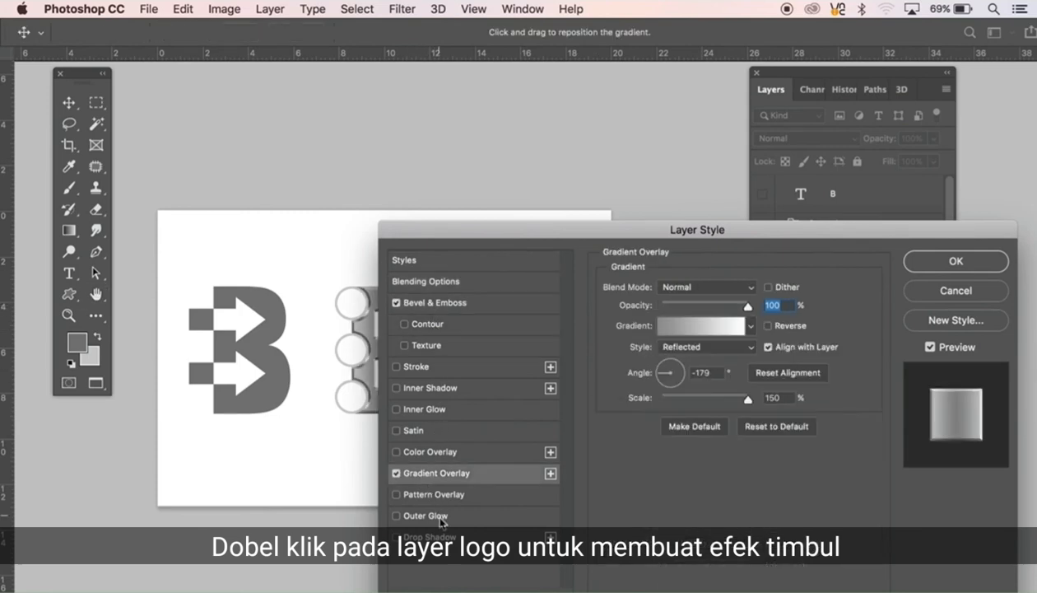
pyautogui.click(444, 537)
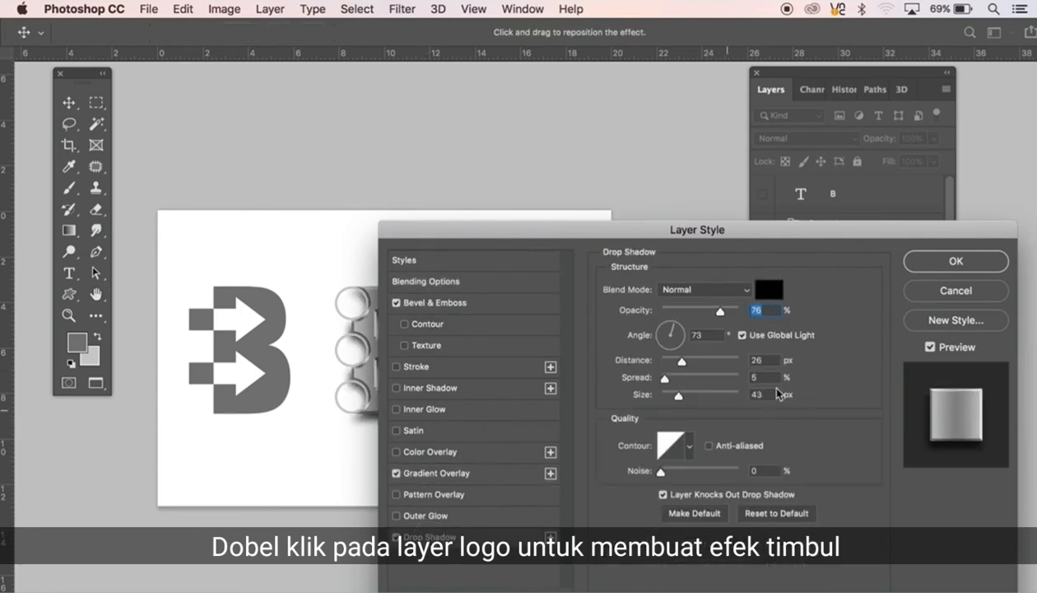
pyautogui.click(953, 262)
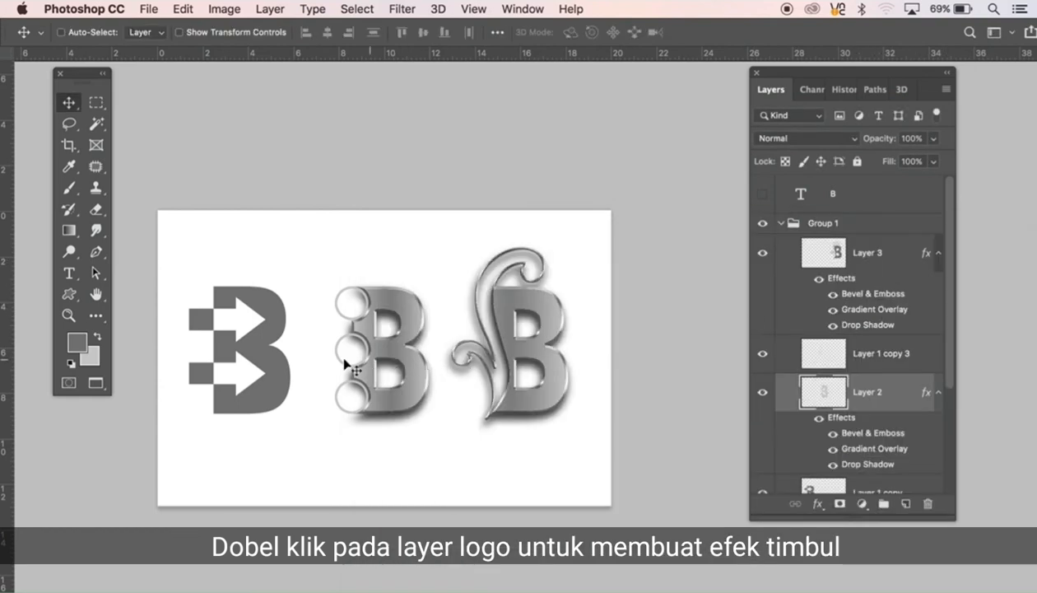
# Step: Apply Bevel & Emboss, Gradient Overlay and Drop Shadow with their preset settings to the arrow B on Layer 1 copy
pyautogui.keyDown('ctrl'); pyautogui.click(282, 323); pyautogui.keyUp('ctrl')
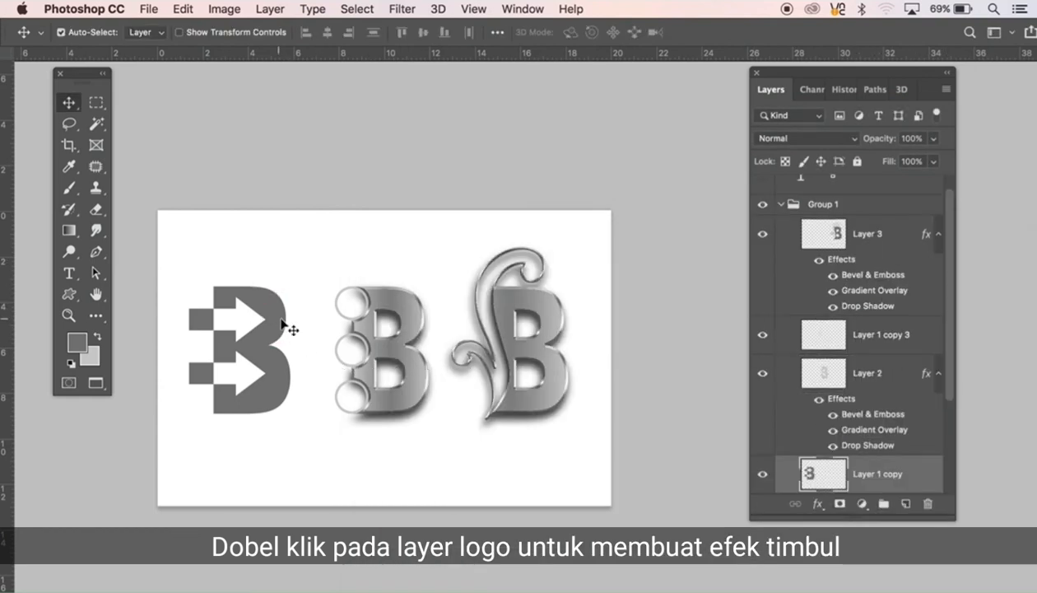
pyautogui.doubleClick(815, 476)
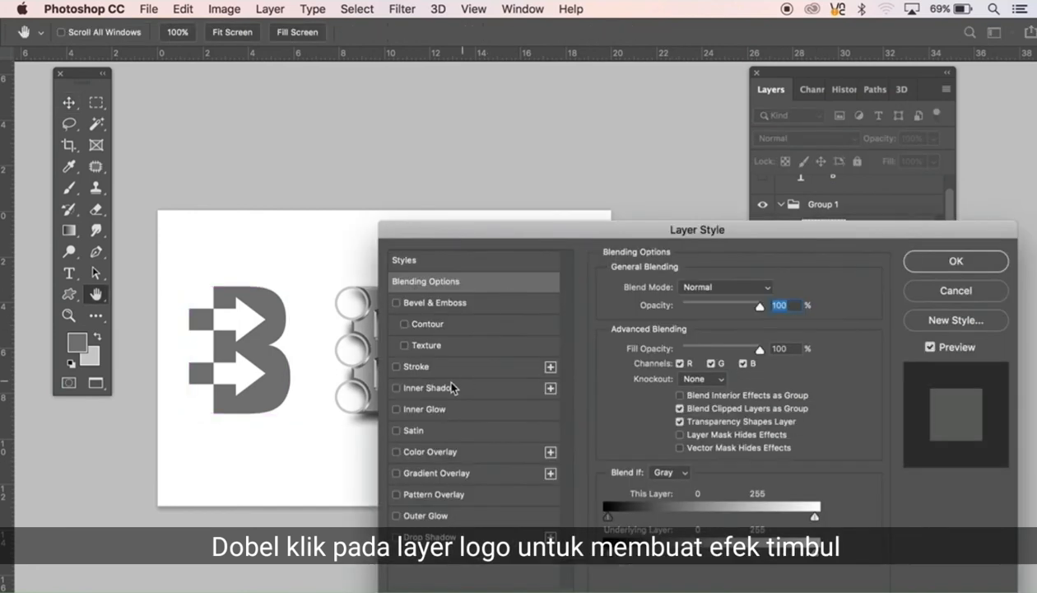
pyautogui.click(430, 306)
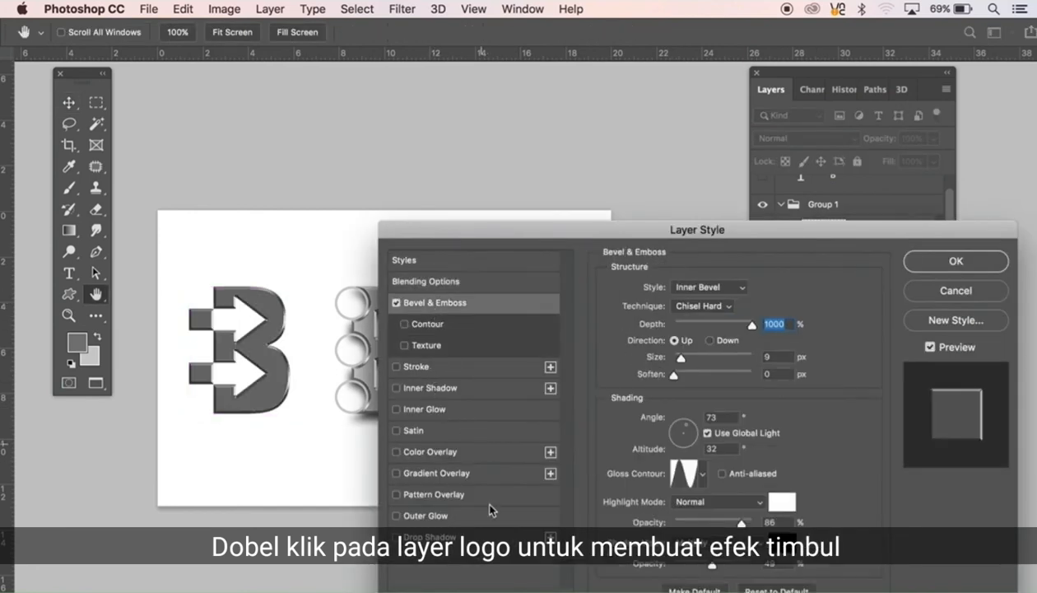
pyautogui.click(434, 475)
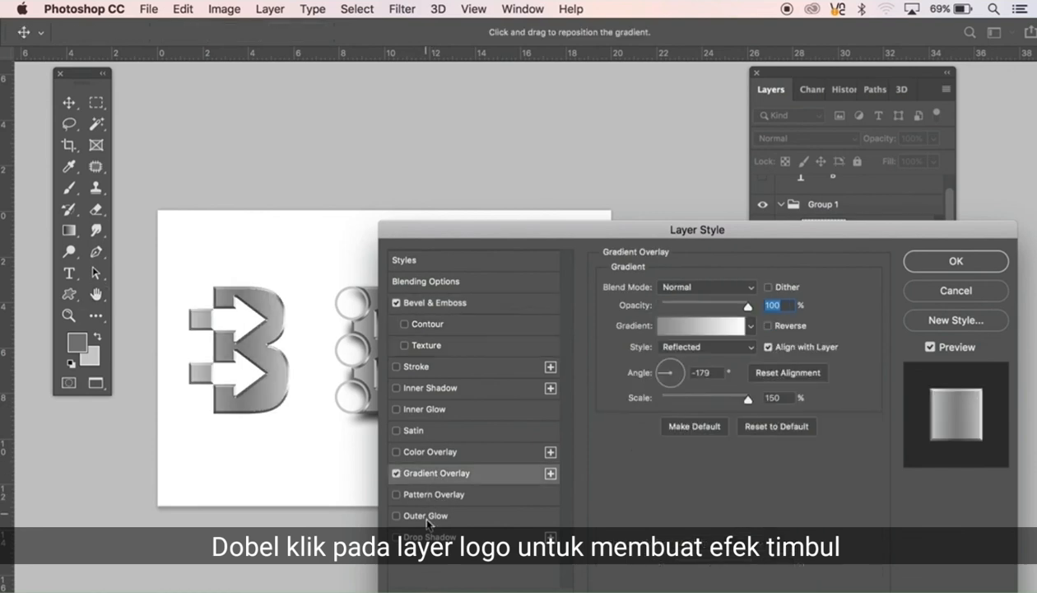
pyautogui.click(421, 536)
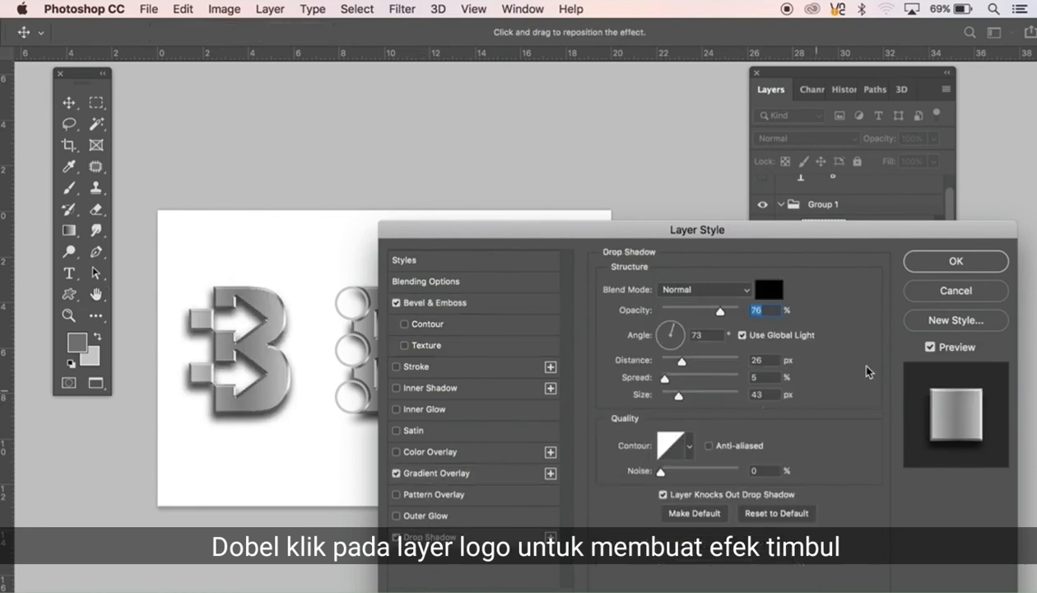
pyautogui.click(956, 261)
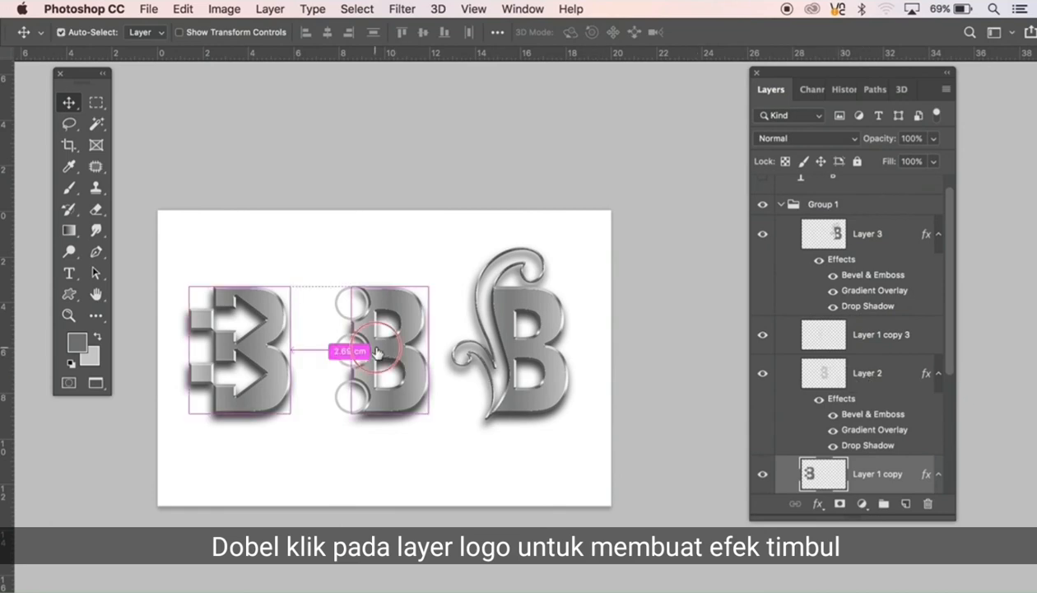
# Step: With Layer 2 active, load the outline of the three rings on Layer 1 copy 3 as a selection and hide that layer
pyautogui.keyDown('super'); pyautogui.click(375, 356); pyautogui.keyUp('super')
pyautogui.scroll(5, 374, 356)
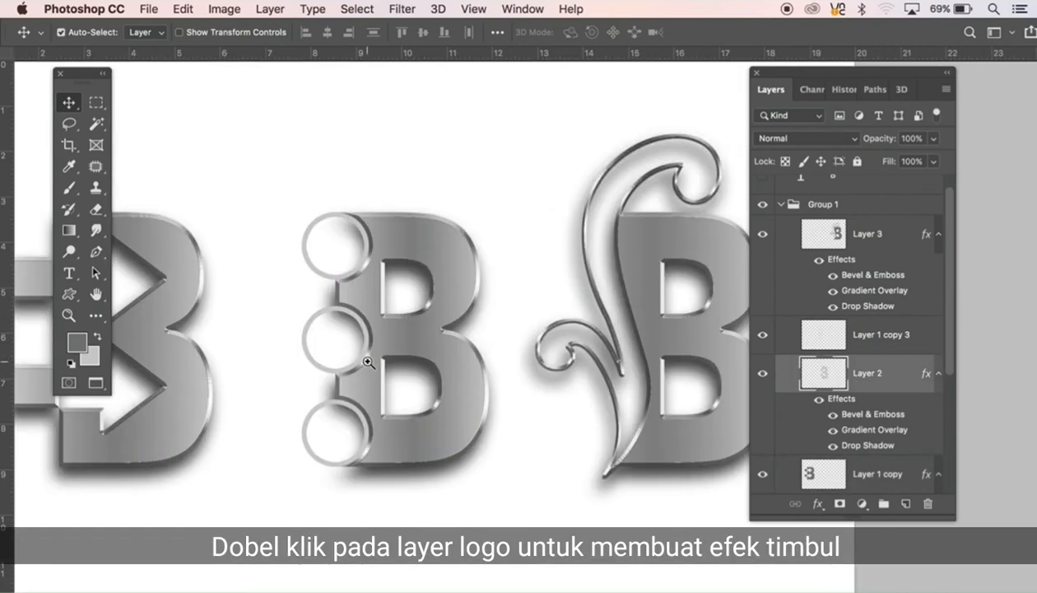
pyautogui.keyDown('super'); pyautogui.click(818, 374); pyautogui.keyUp('super')
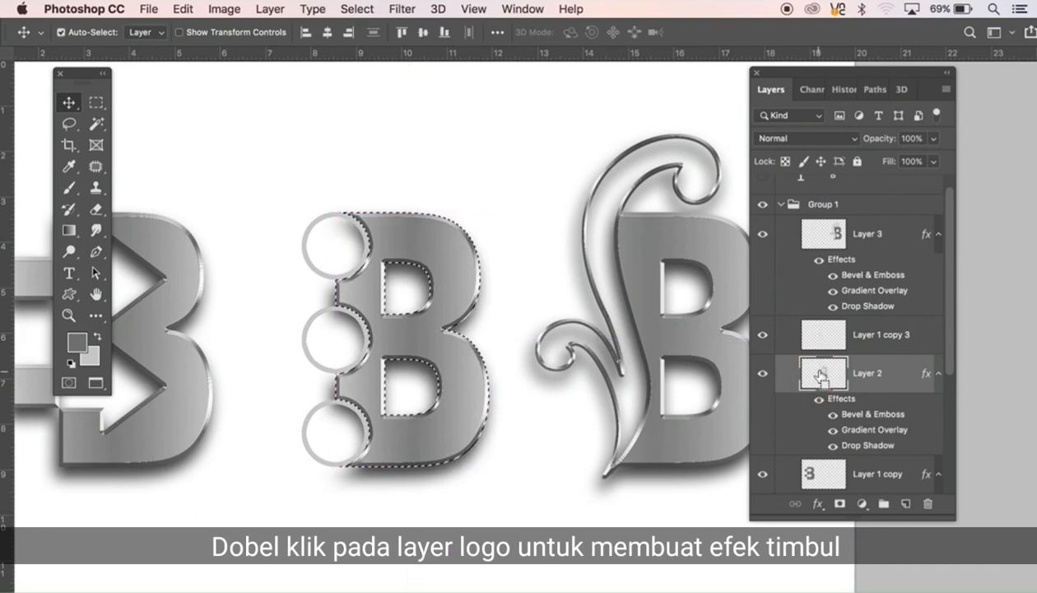
pyautogui.click(760, 337)
pyautogui.click(762, 335)
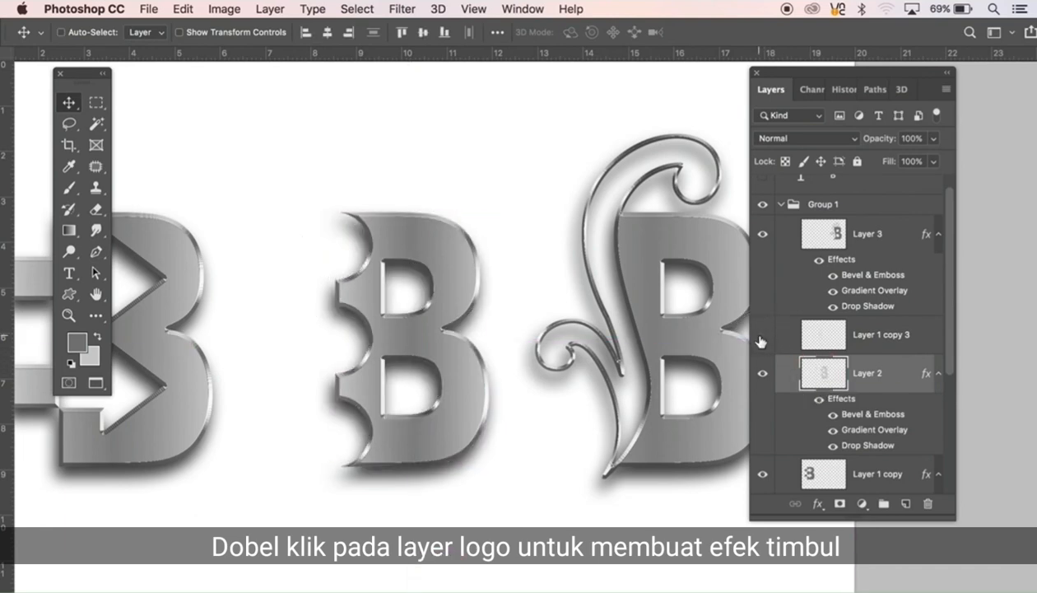
pyautogui.click(762, 335)
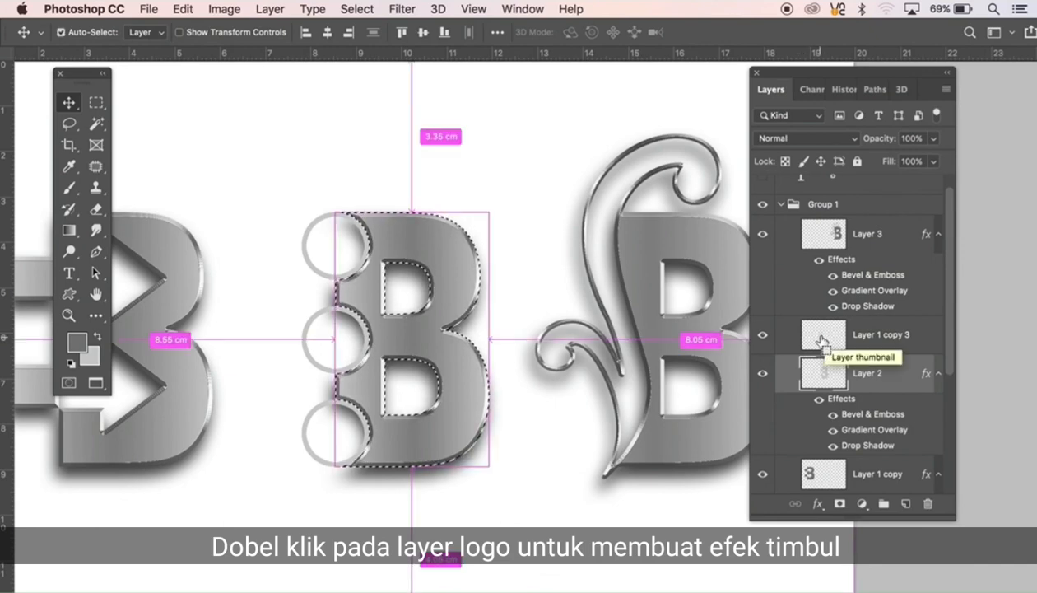
pyautogui.keyDown('ctrl'); pyautogui.click(825, 337); pyautogui.keyUp('ctrl')
pyautogui.click(762, 335)
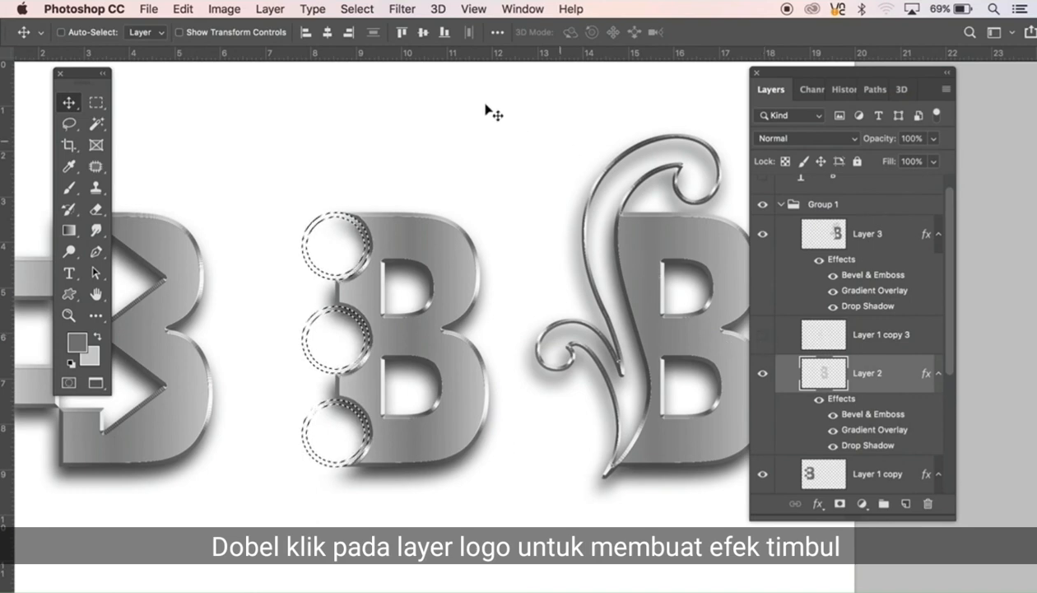
# Step: Modify the ring selection's outline, fill it with the foreground colour on Layer 2, and deselect
pyautogui.click(357, 9)
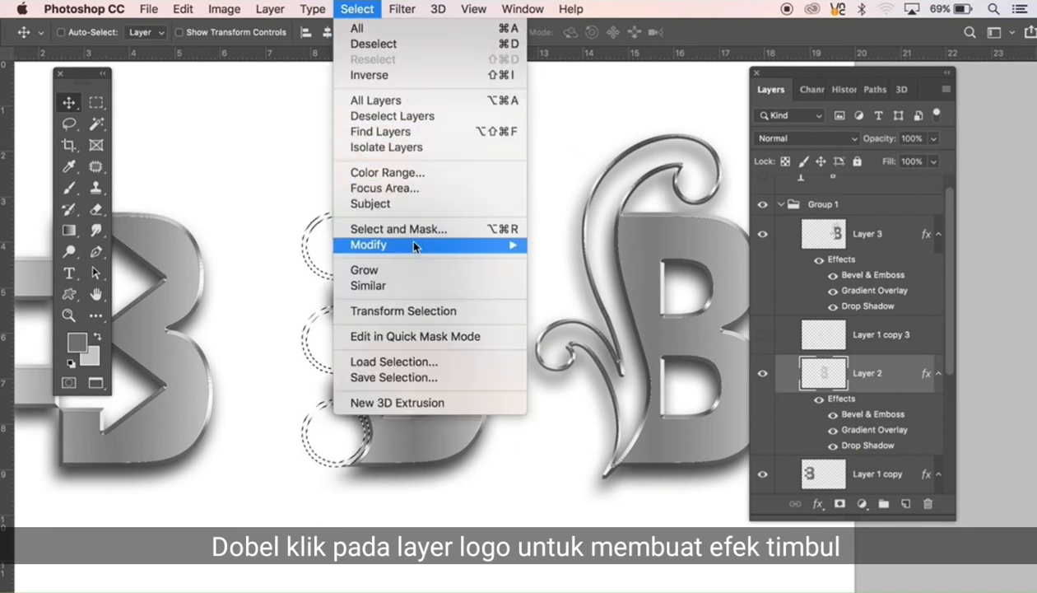
pyautogui.moveTo(449, 247)
pyautogui.click(576, 283)
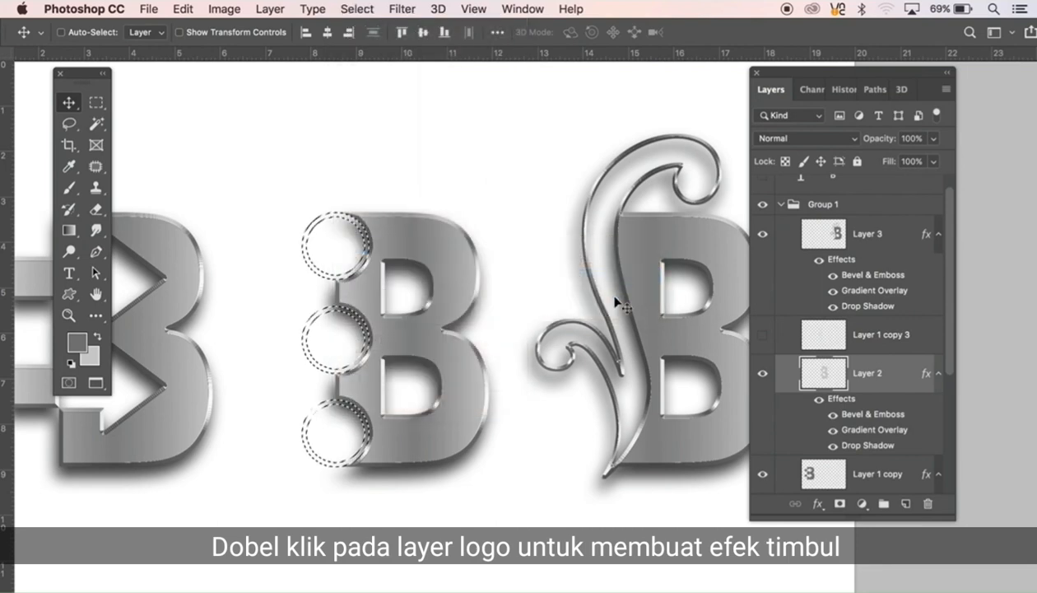
pyautogui.click(607, 302)
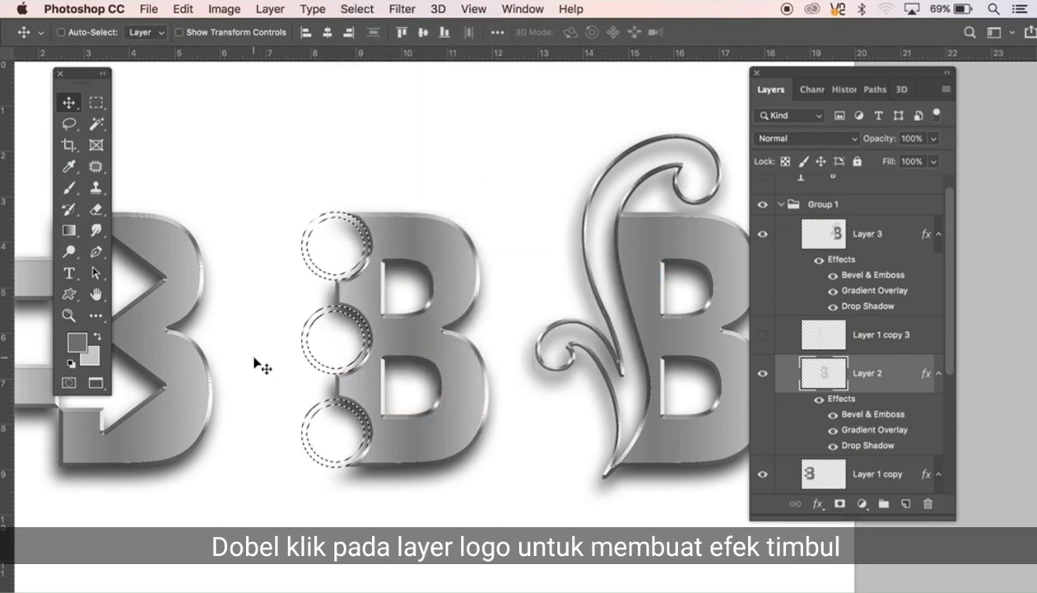
pyautogui.hotkey('alt', 'BackSpace')
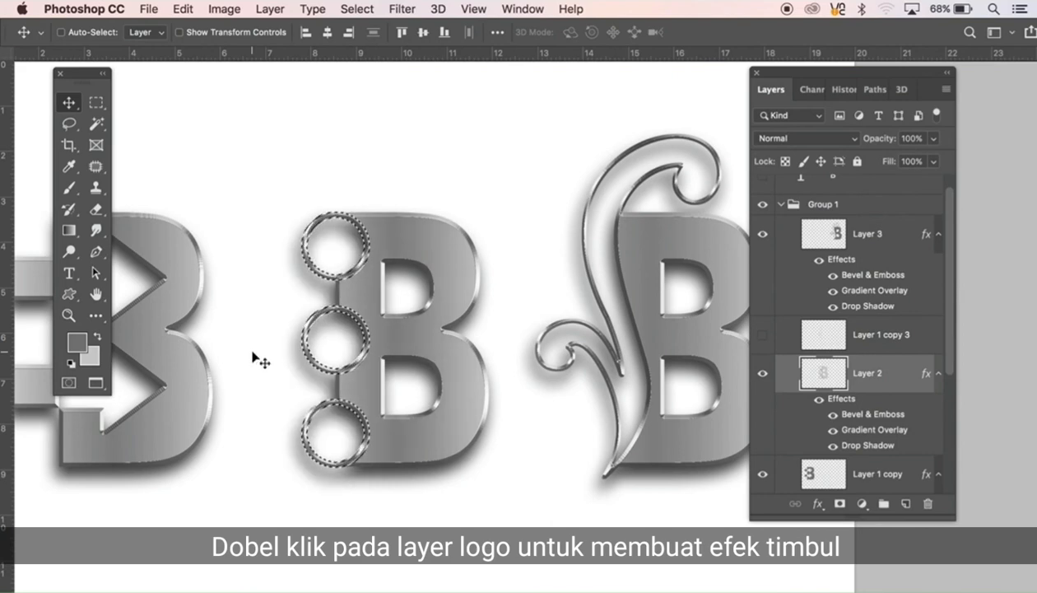
pyautogui.press('super+d')
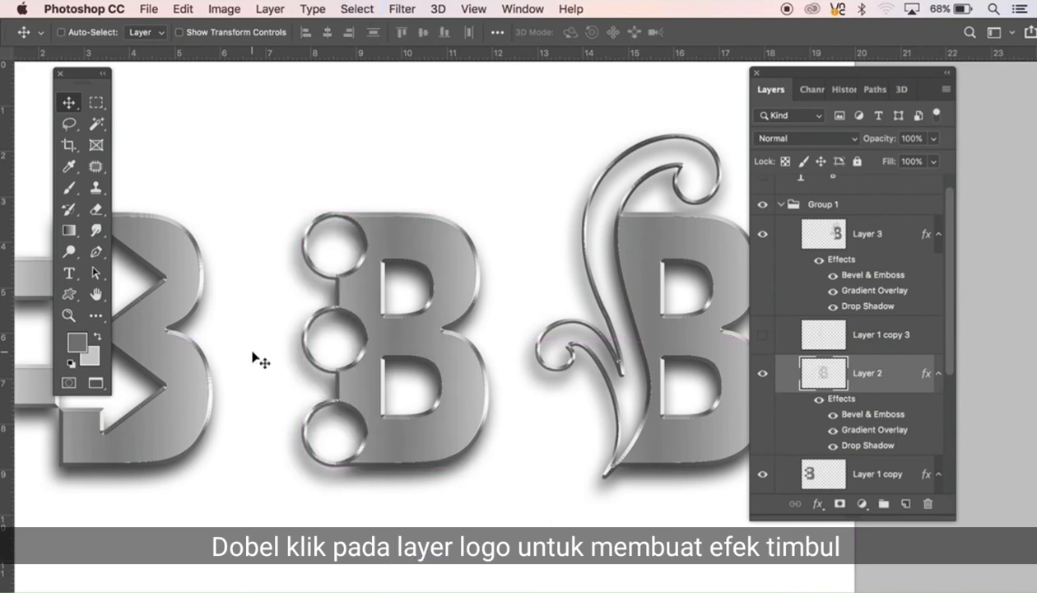
# Step: Collapse and hide Group 1, and show and expand Group 2
pyautogui.keyDown('alt'); pyautogui.keyDown('super'); pyautogui.click(507, 370); pyautogui.keyUp('super'); pyautogui.keyUp('alt')
pyautogui.keyDown('alt'); pyautogui.keyDown('super'); pyautogui.click(511, 385); pyautogui.keyUp('super'); pyautogui.keyUp('alt')
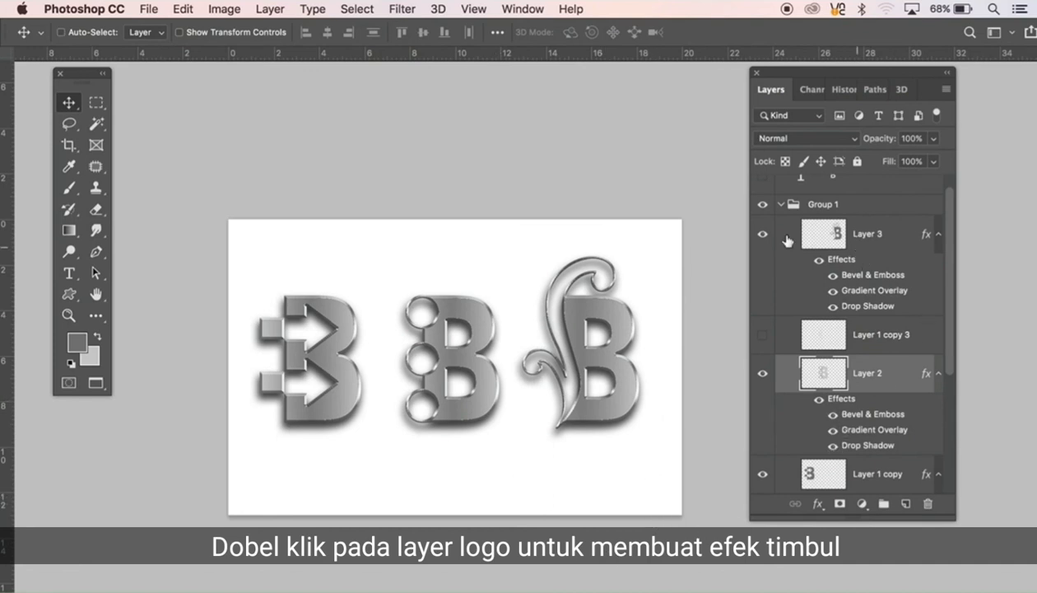
pyautogui.click(780, 205)
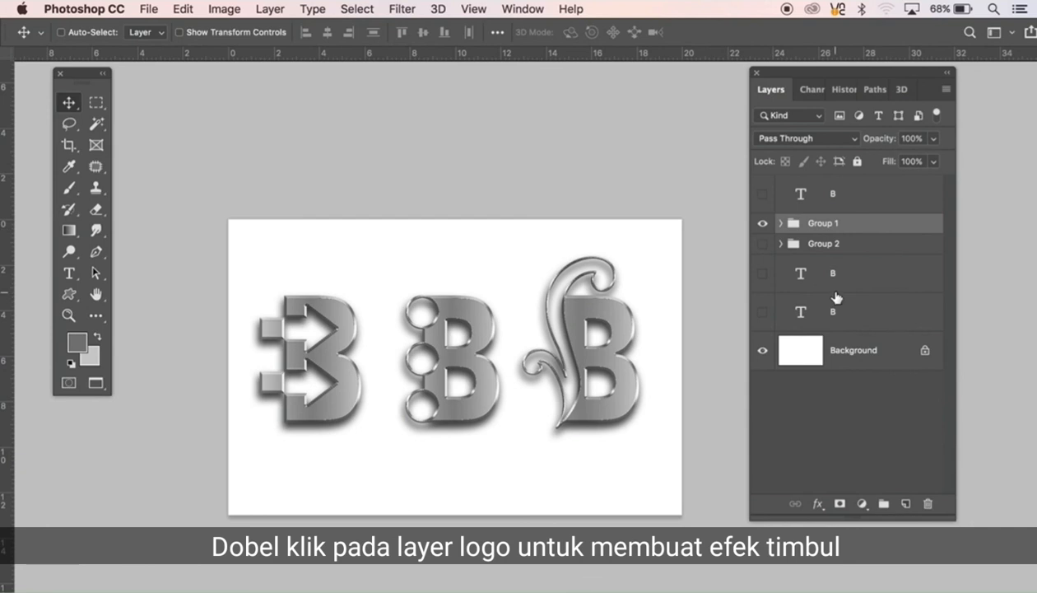
pyautogui.click(763, 244)
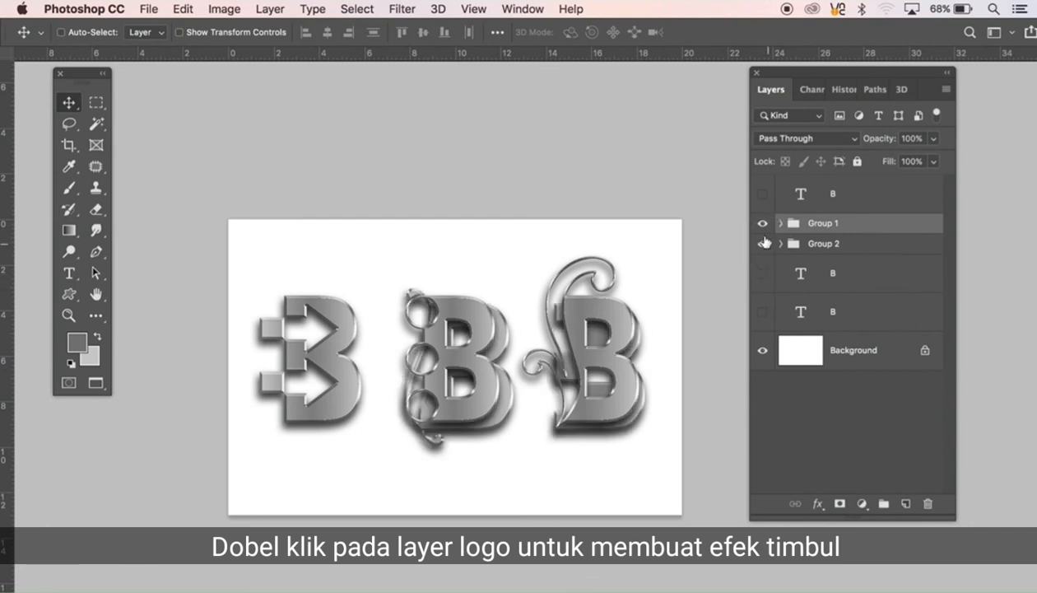
pyautogui.click(762, 224)
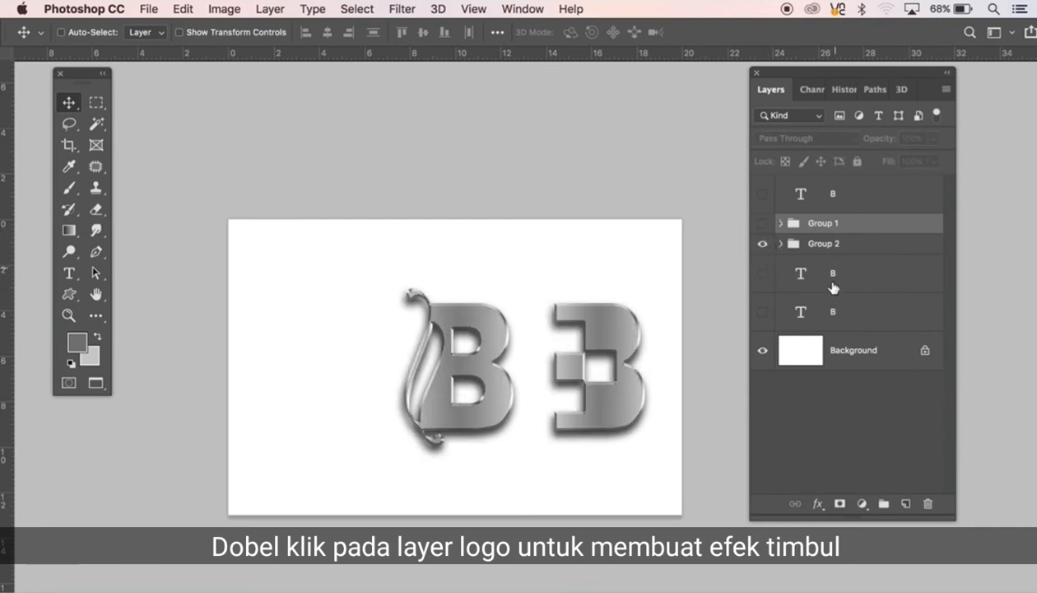
pyautogui.click(782, 244)
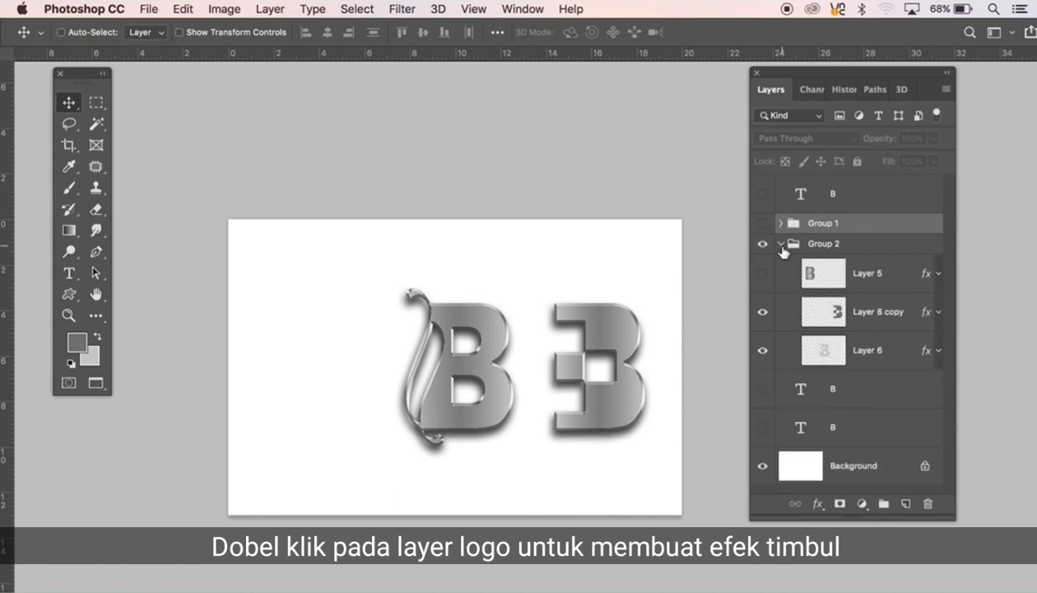
# Step: Show Layer 5 in Group 2 so the ringed B is displayed with the other two logos
pyautogui.click(762, 273)
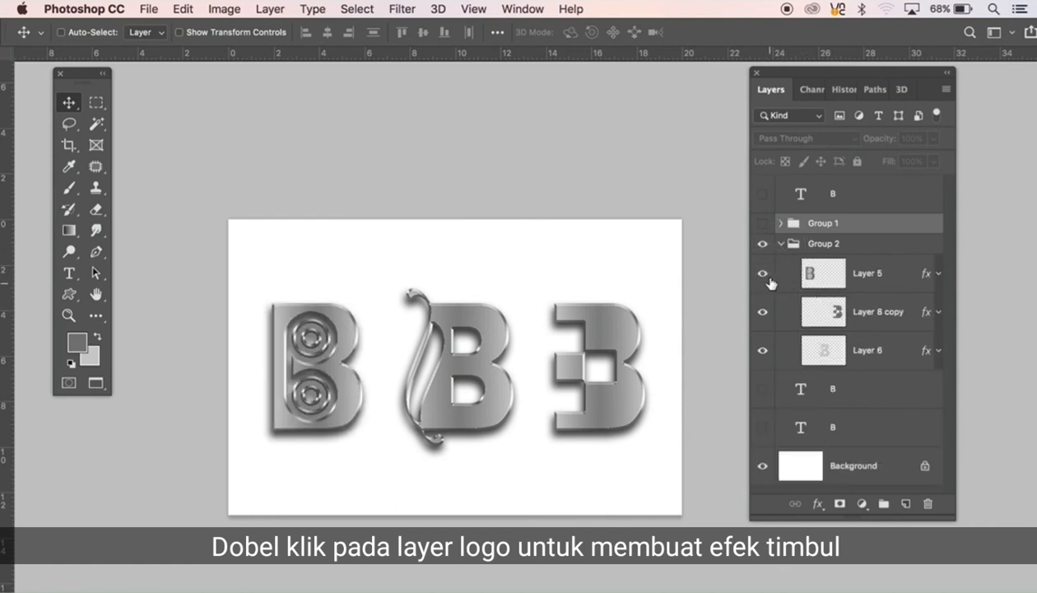
pyautogui.keyDown('super'); pyautogui.click(606, 385); pyautogui.keyUp('super')
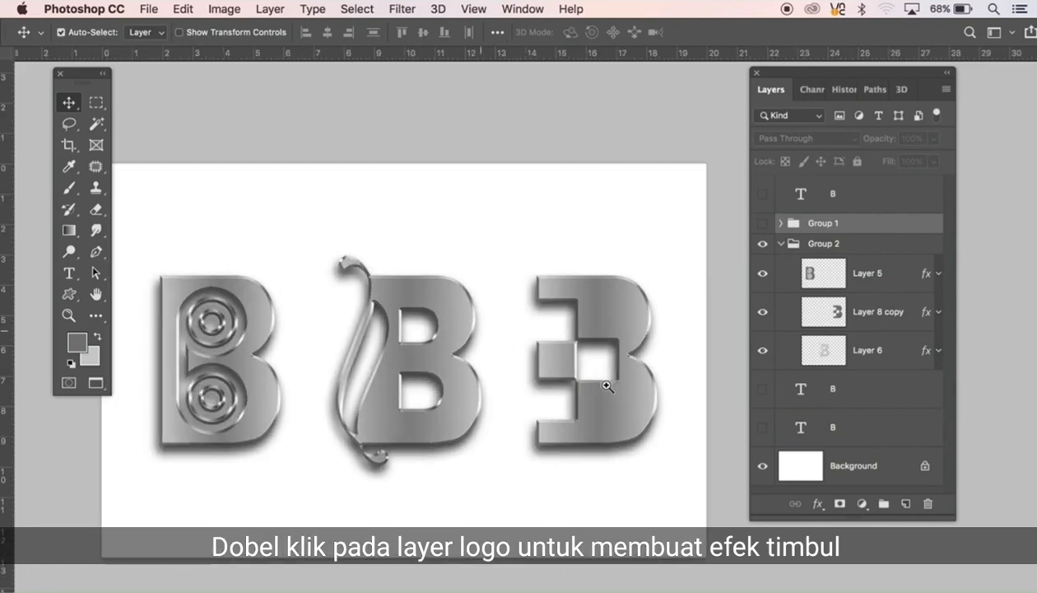
pyautogui.keyDown('super'); pyautogui.click(573, 299); pyautogui.keyUp('super')
pyautogui.press('super+r')
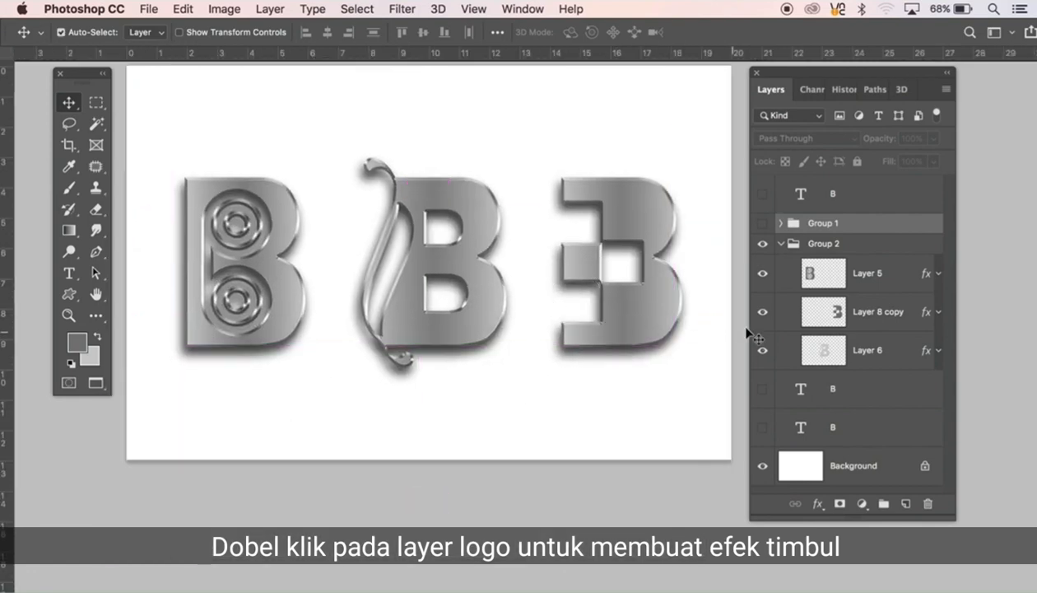
# Step: Compare the two logo sets by showing Group 1 in place of Group 2, then switching back to Group 2
pyautogui.click(763, 224)
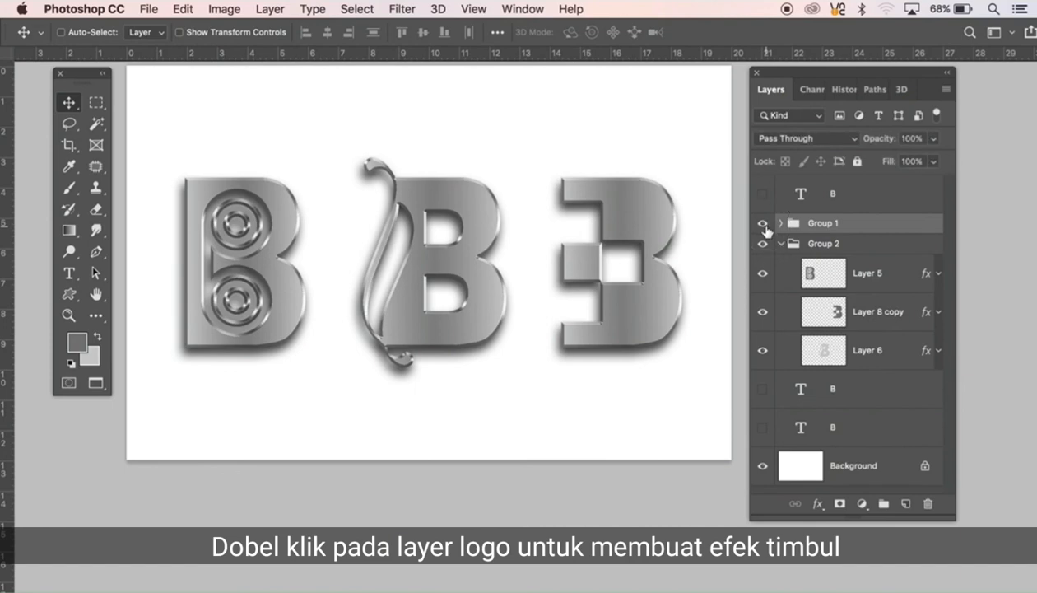
pyautogui.click(763, 244)
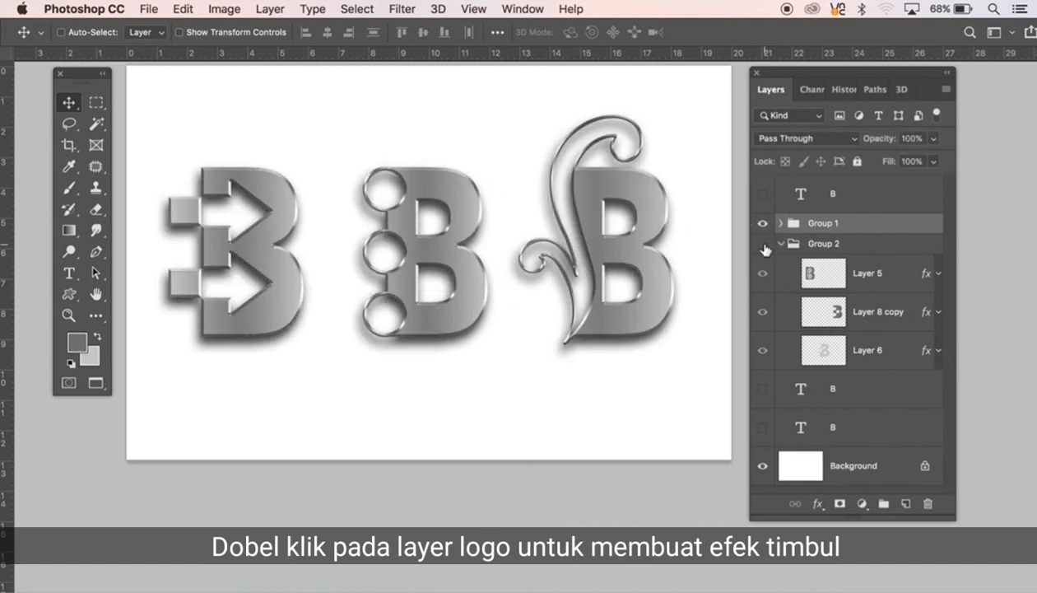
pyautogui.click(763, 245)
pyautogui.click(764, 226)
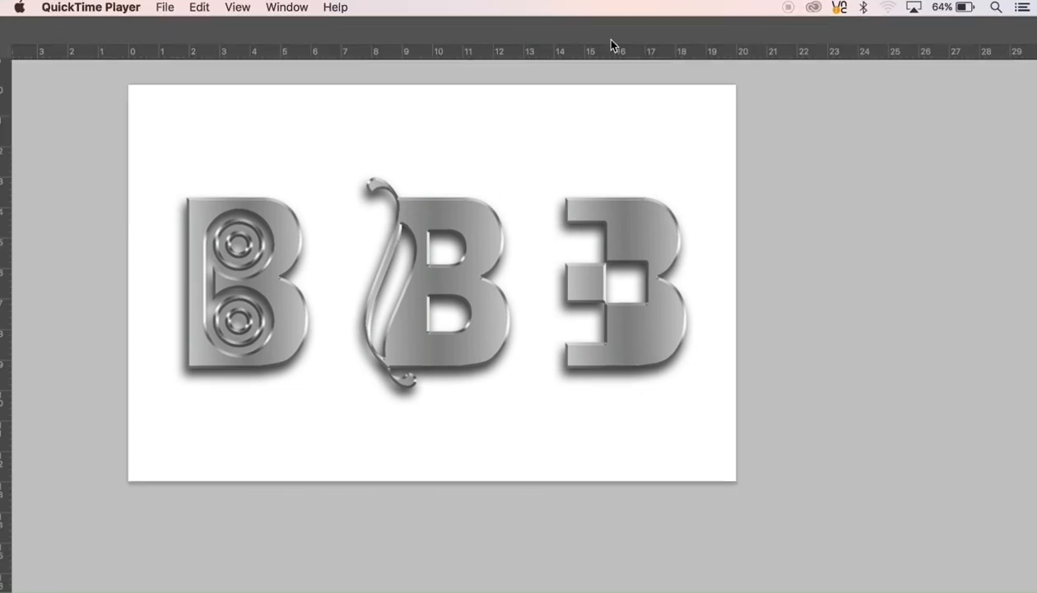
# Step: Fill the Background layer with the grey foreground colour, then with the preset custom pattern in Normal mode at 100% opacity
pyautogui.click(521, 153)
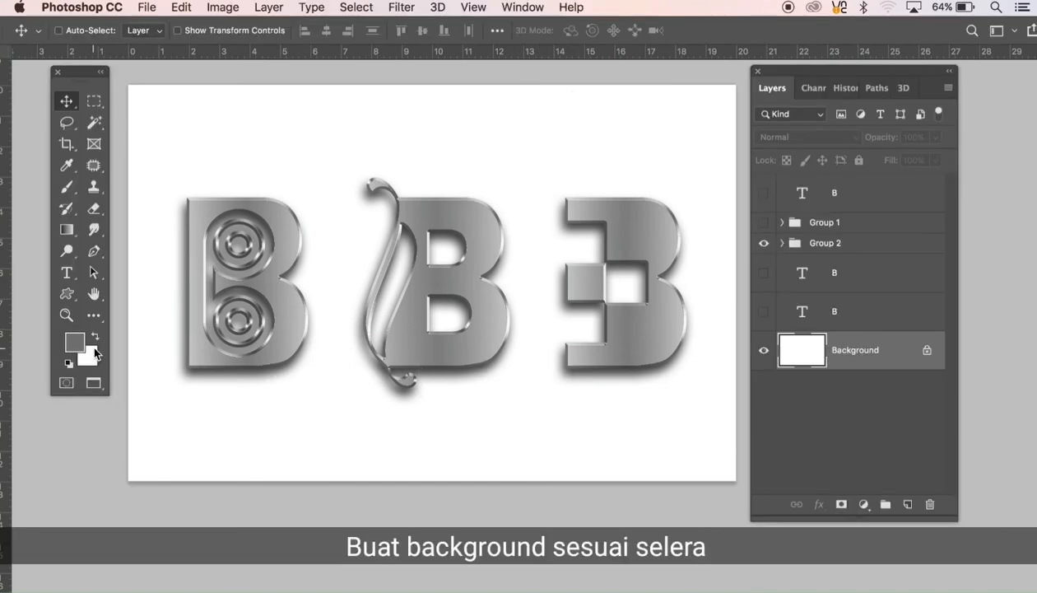
pyautogui.hotkey('alt', 'BackSpace')
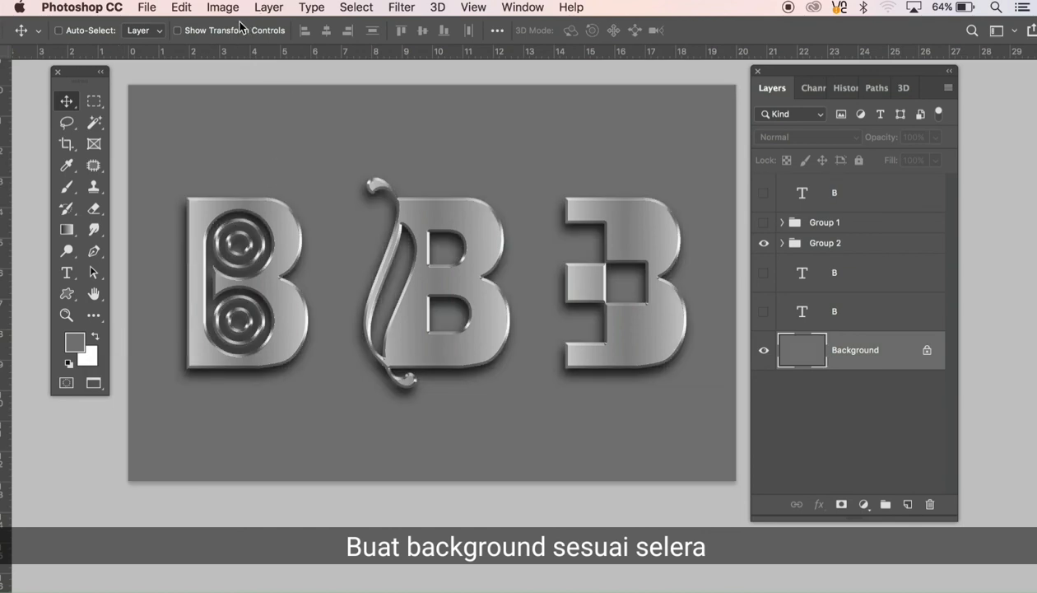
pyautogui.click(182, 10)
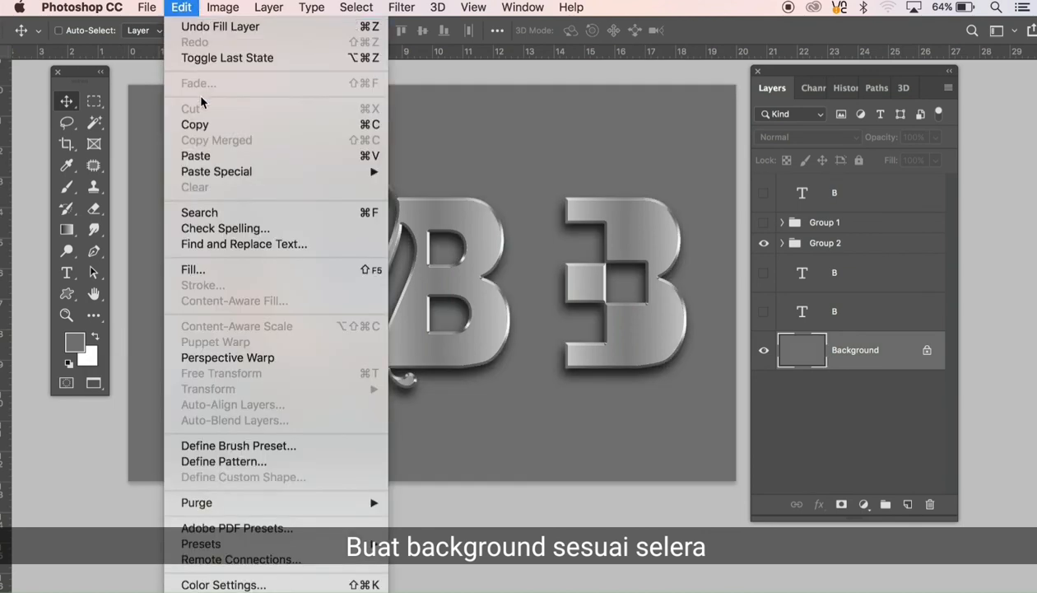
pyautogui.click(202, 271)
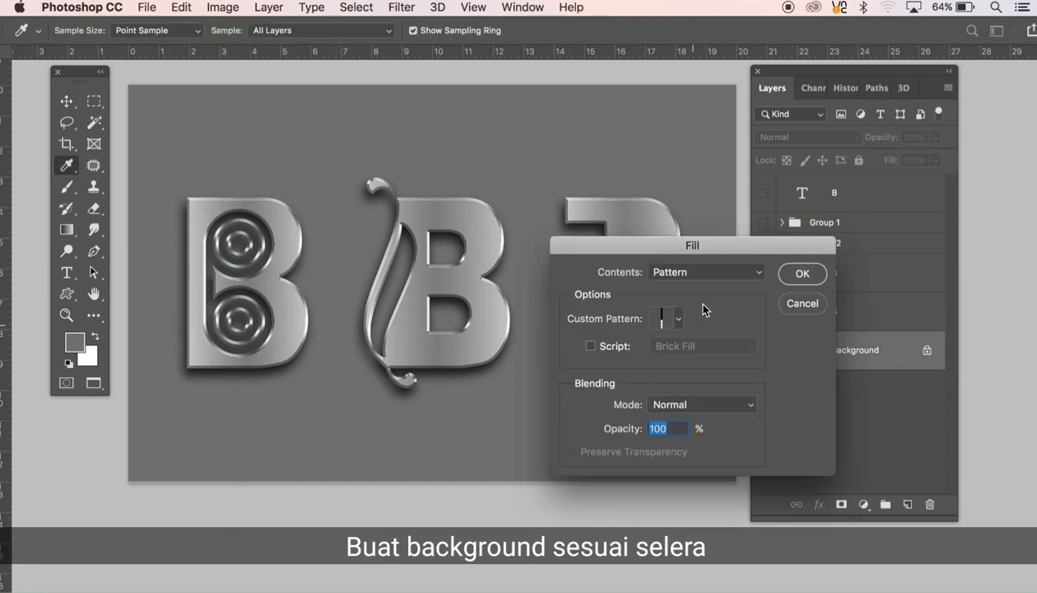
pyautogui.click(807, 278)
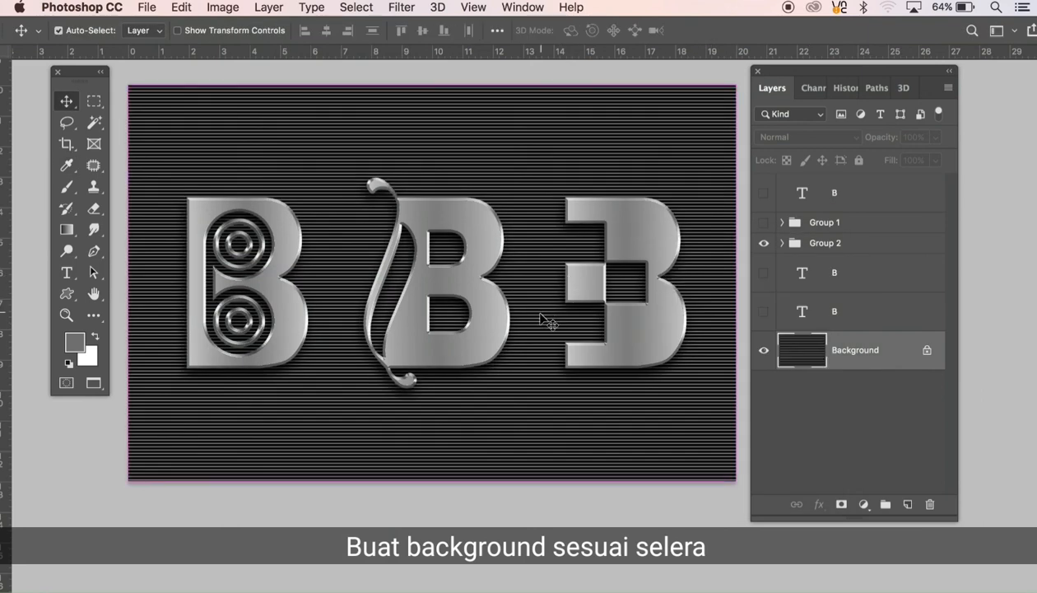
# Step: Select the entire Background and scale its stripe pattern to 152.88% width and 190.71% height
pyautogui.press('super+a')
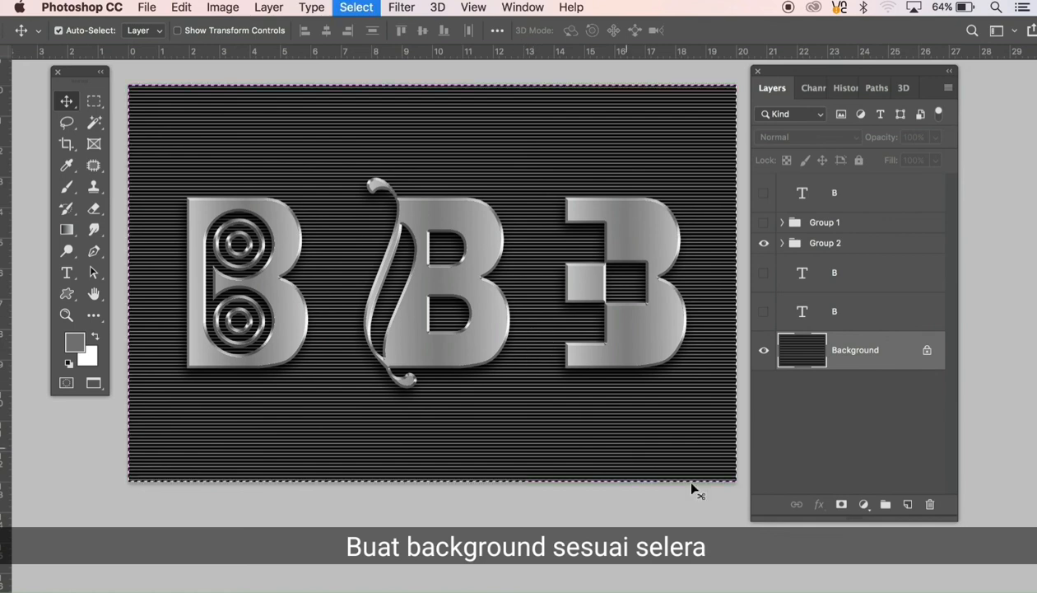
pyautogui.press('super+t')
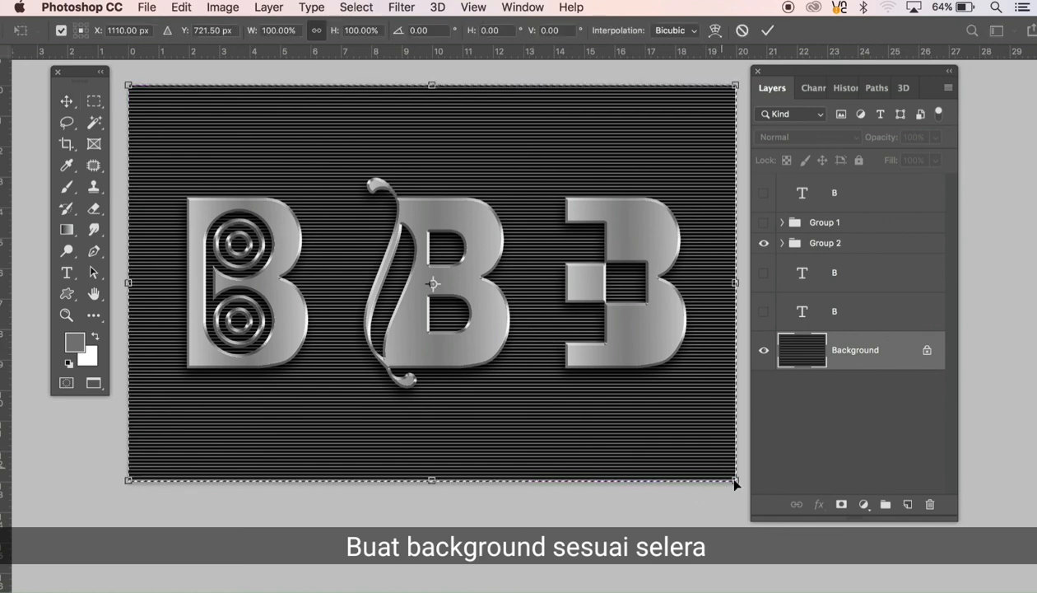
pyautogui.moveTo(737, 484); pyautogui.dragTo(896, 538)
pyautogui.scroll(5, 444, 151)
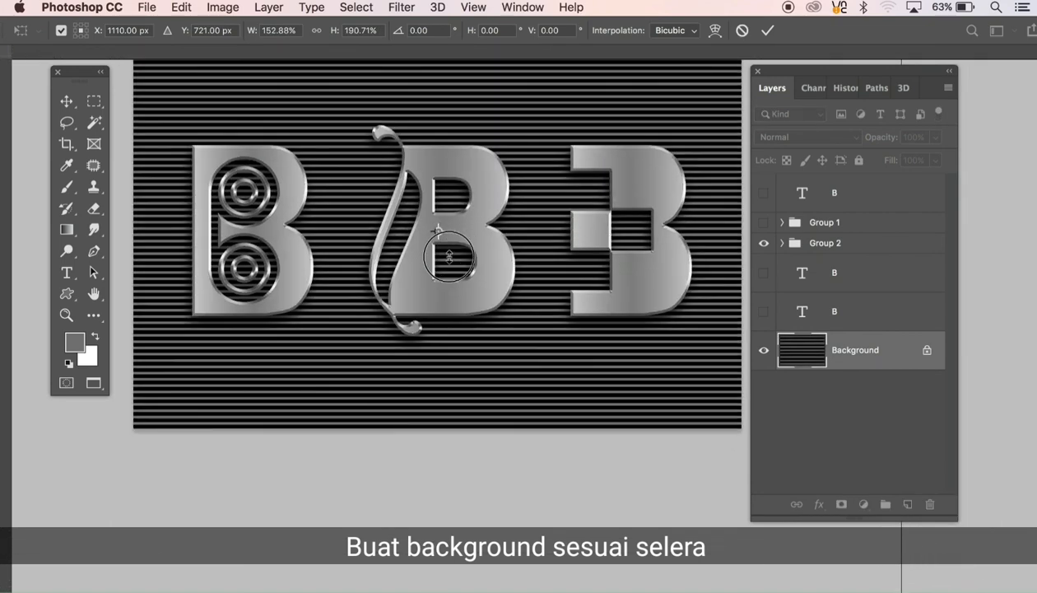
pyautogui.press('Return')
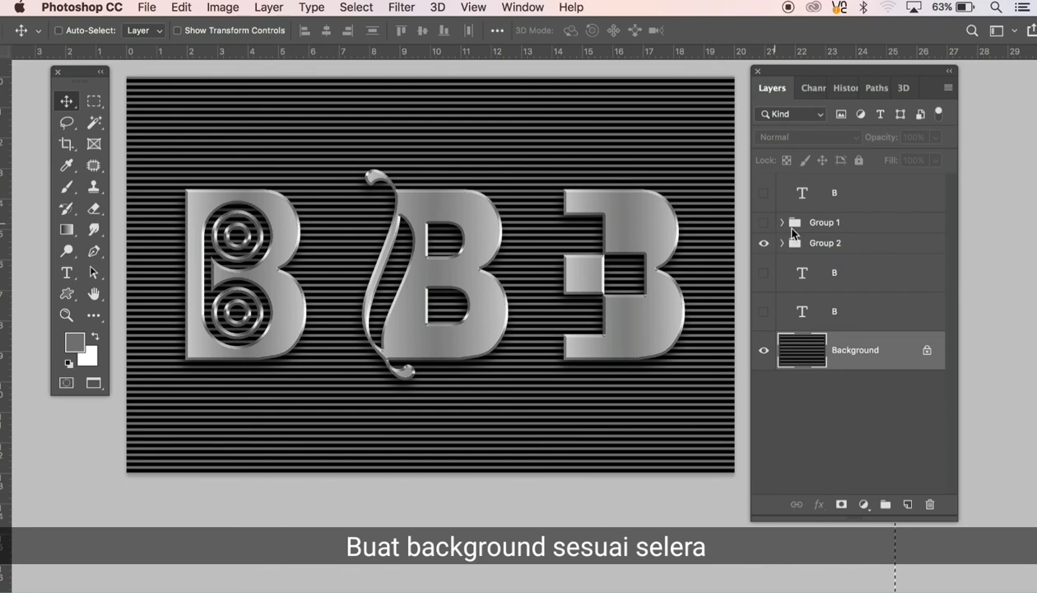
# Step: Alternate the visibility of Group 1 and Group 2 to review both logo sets against the striped background, ending on Group 2
pyautogui.click(763, 244)
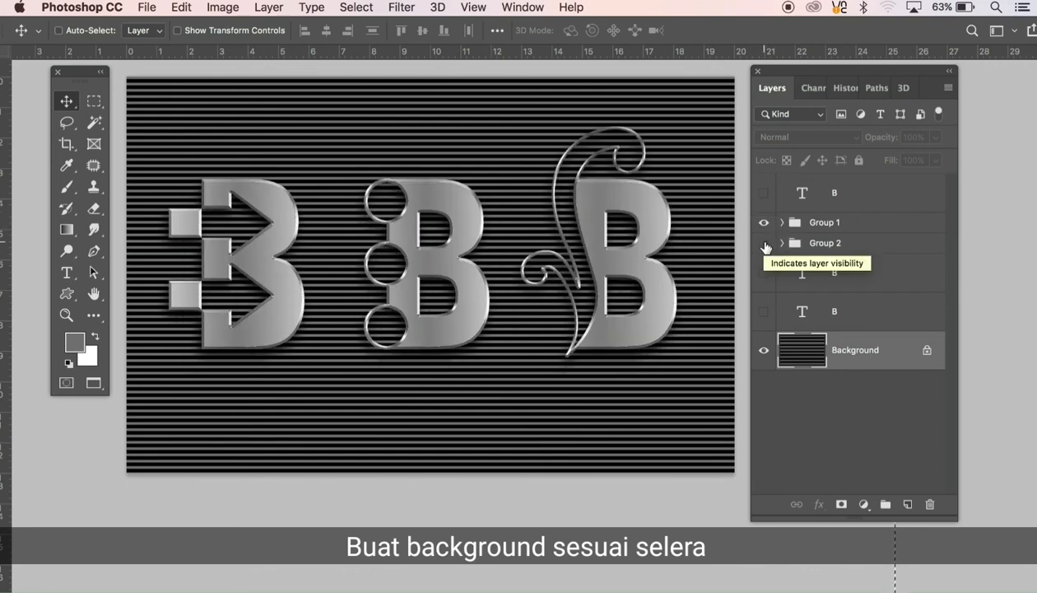
pyautogui.click(763, 244)
pyautogui.click(764, 223)
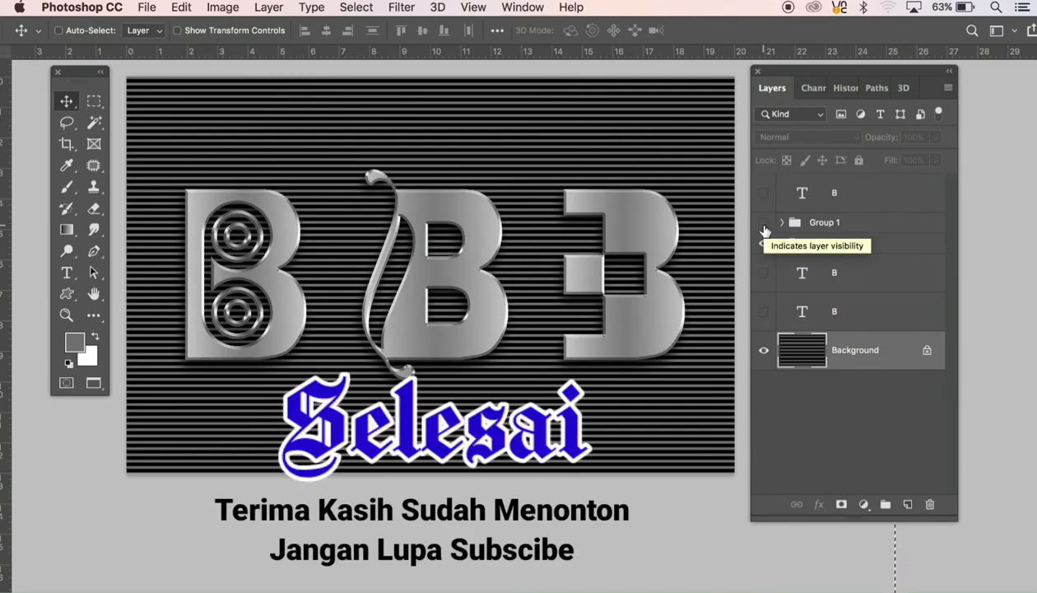
pyautogui.click(764, 223)
pyautogui.click(764, 243)
pyautogui.click(763, 244)
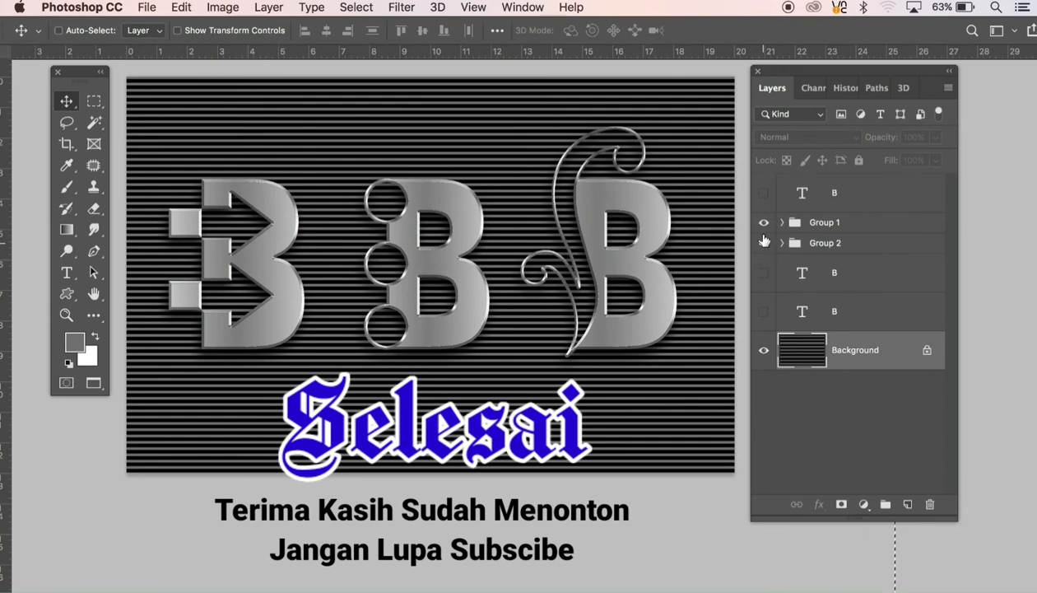
pyautogui.click(764, 245)
pyautogui.click(764, 223)
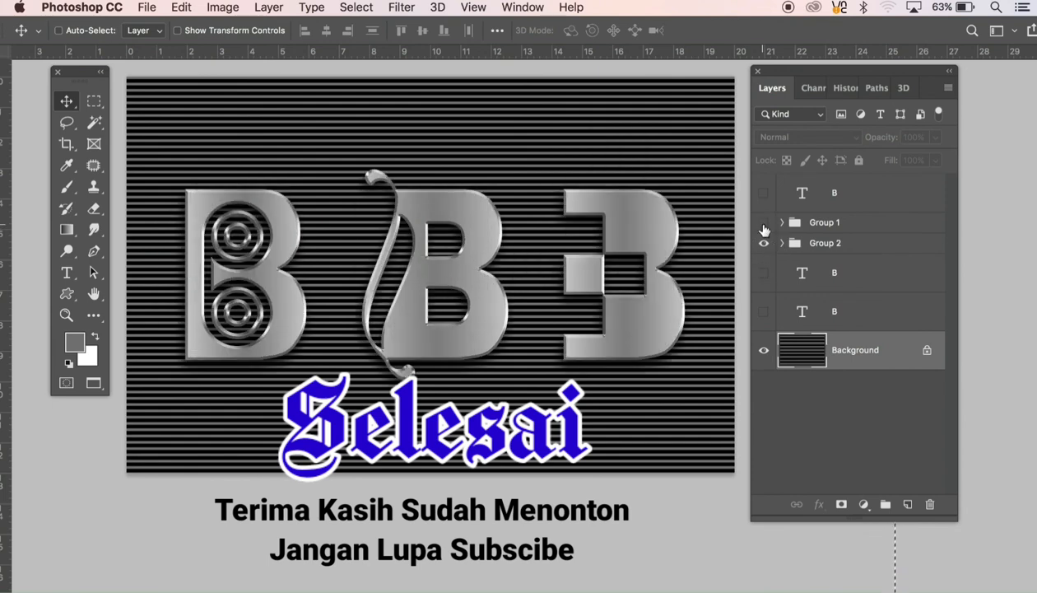